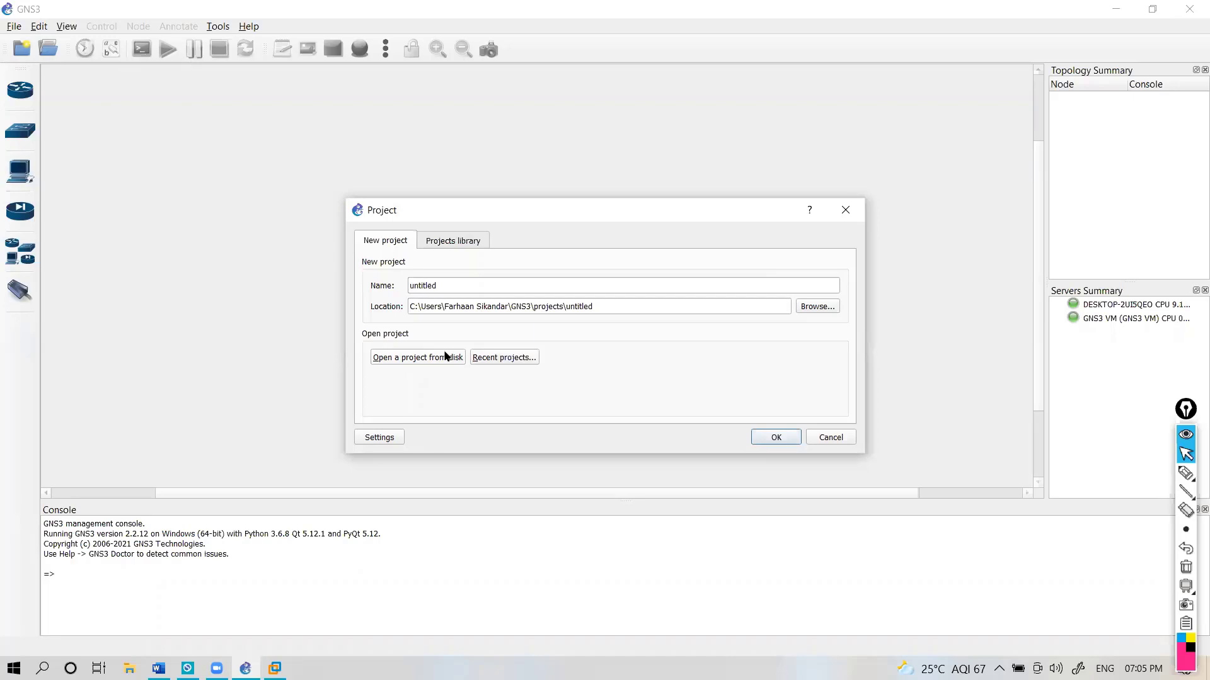
- Start opening a project from disk and browse to LAPTOP DRIVE\Cisco G - SEP 2021\GNS 2.1.0b1 on the RED (F:) drive
click(446, 356)
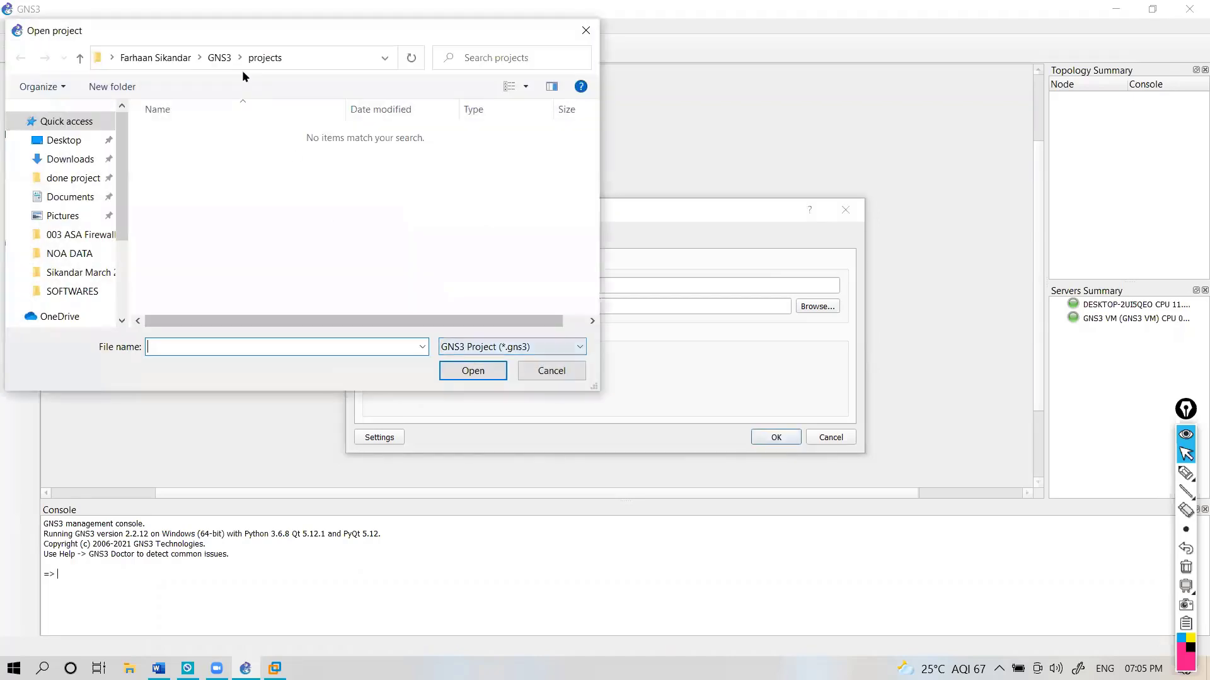
scroll(262, 250, down, 2)
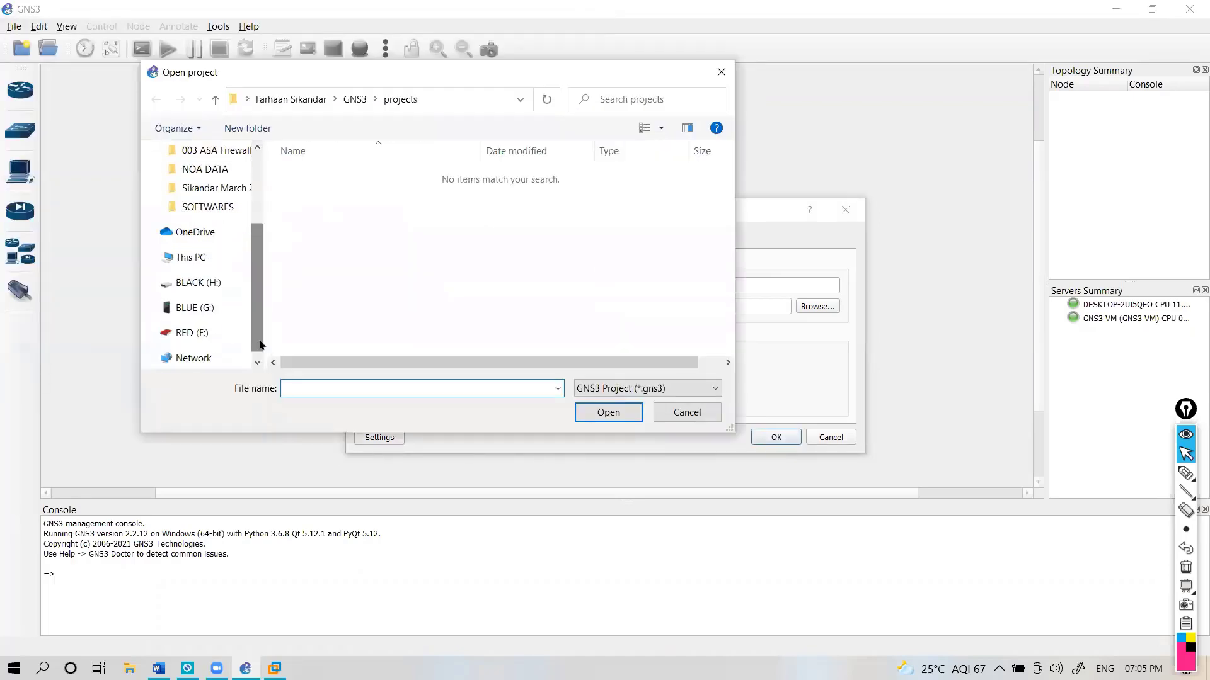
click(192, 333)
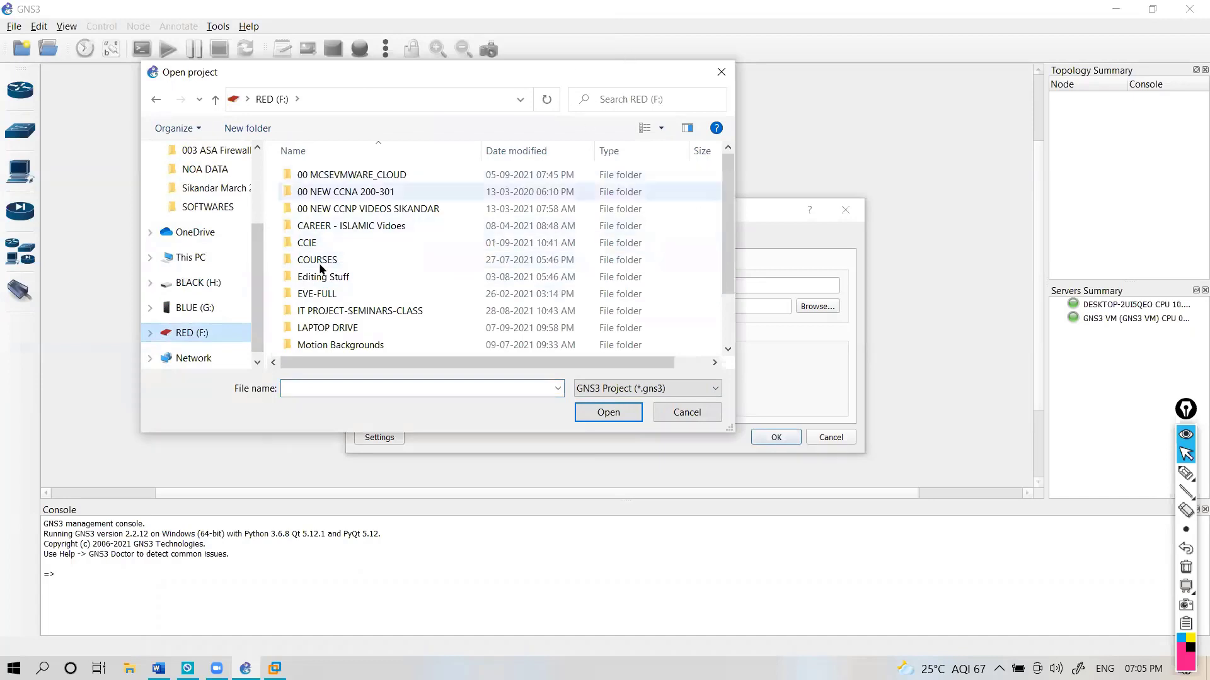
double_click(336, 328)
double_click(343, 177)
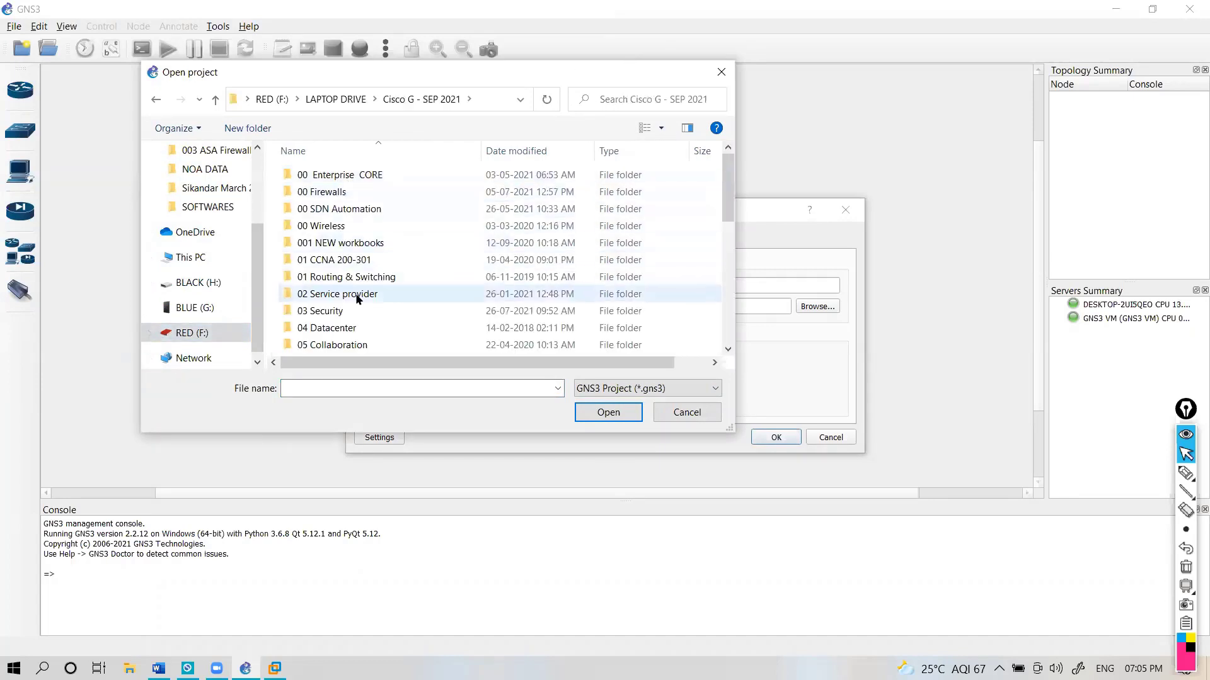
click(350, 311)
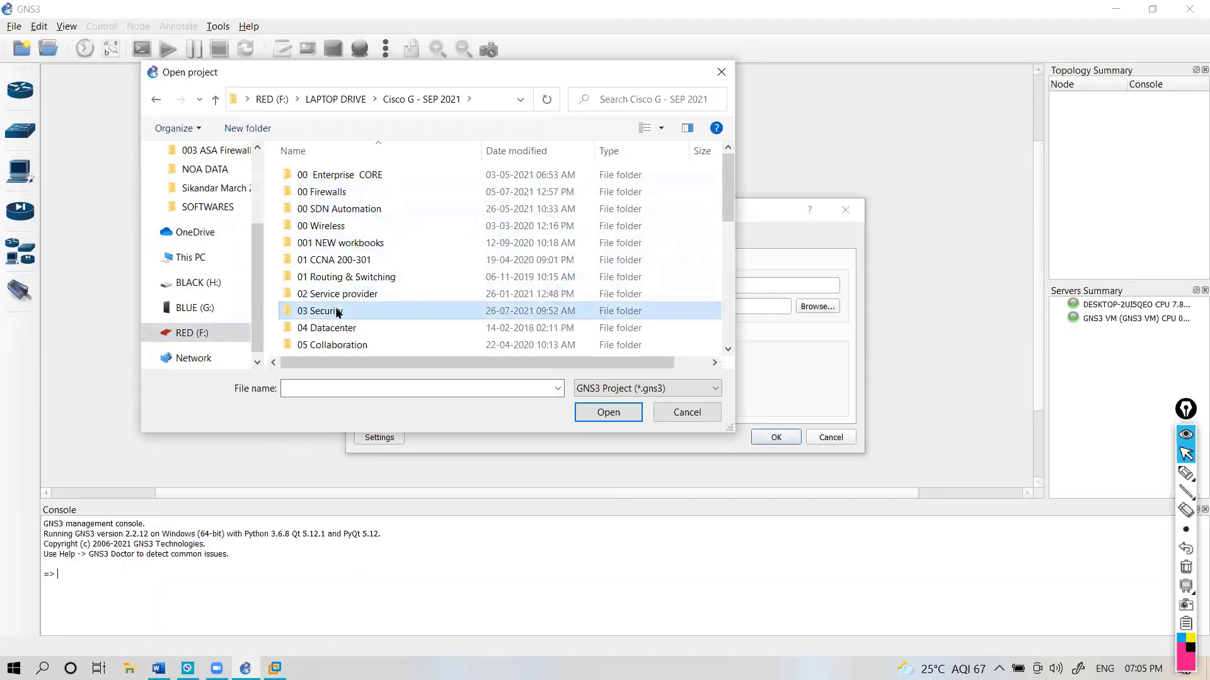
scroll(336, 265, down, 5)
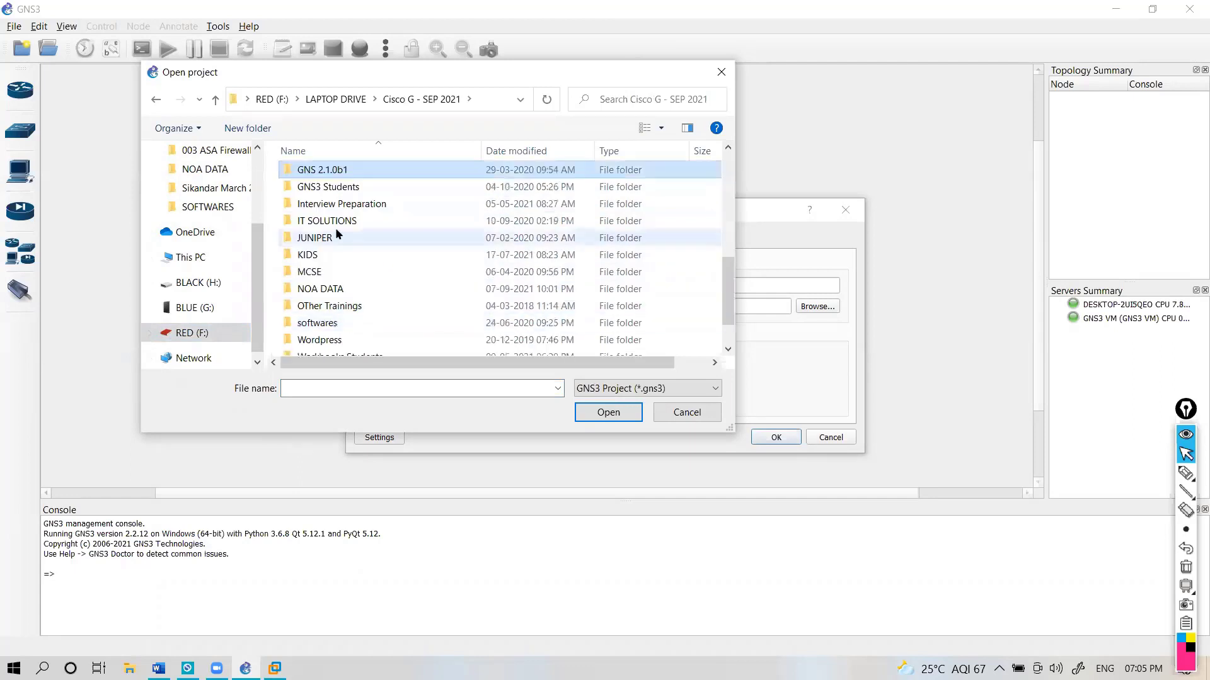
click(337, 171)
double_click(337, 171)
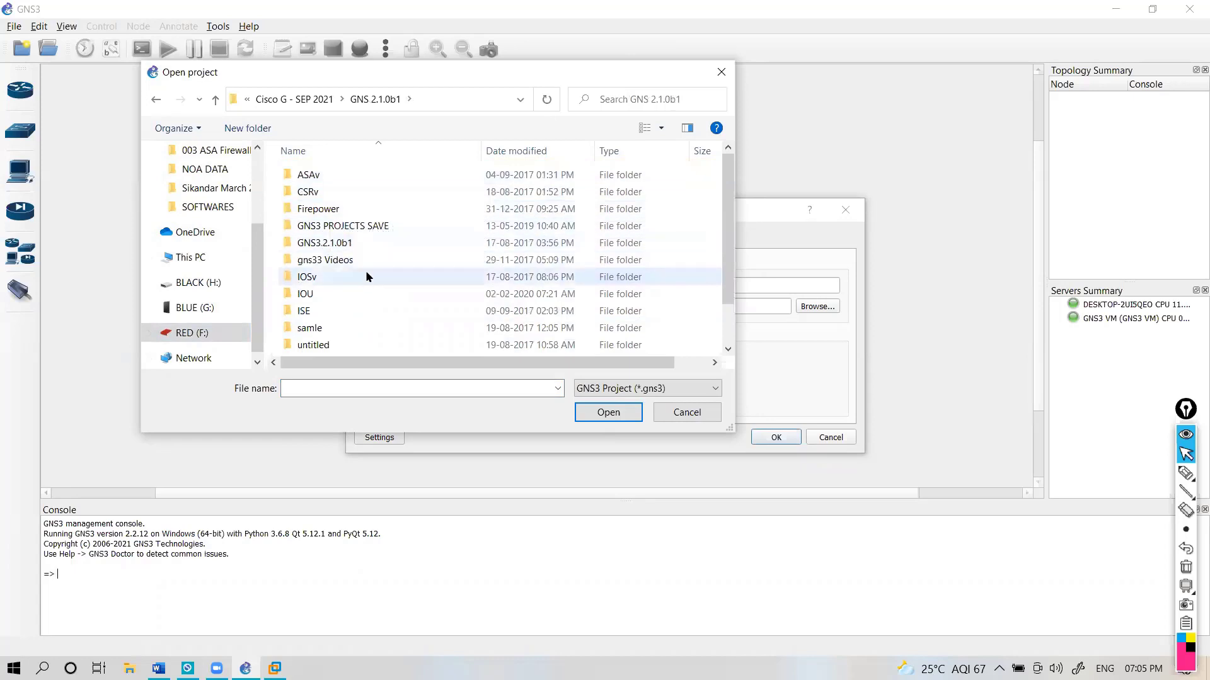
- Open the CCNP CCIE Default project from the CCNP CCIE Default folder in GNS3 PROJECTS SAVE\RS
click(366, 228)
double_click(365, 230)
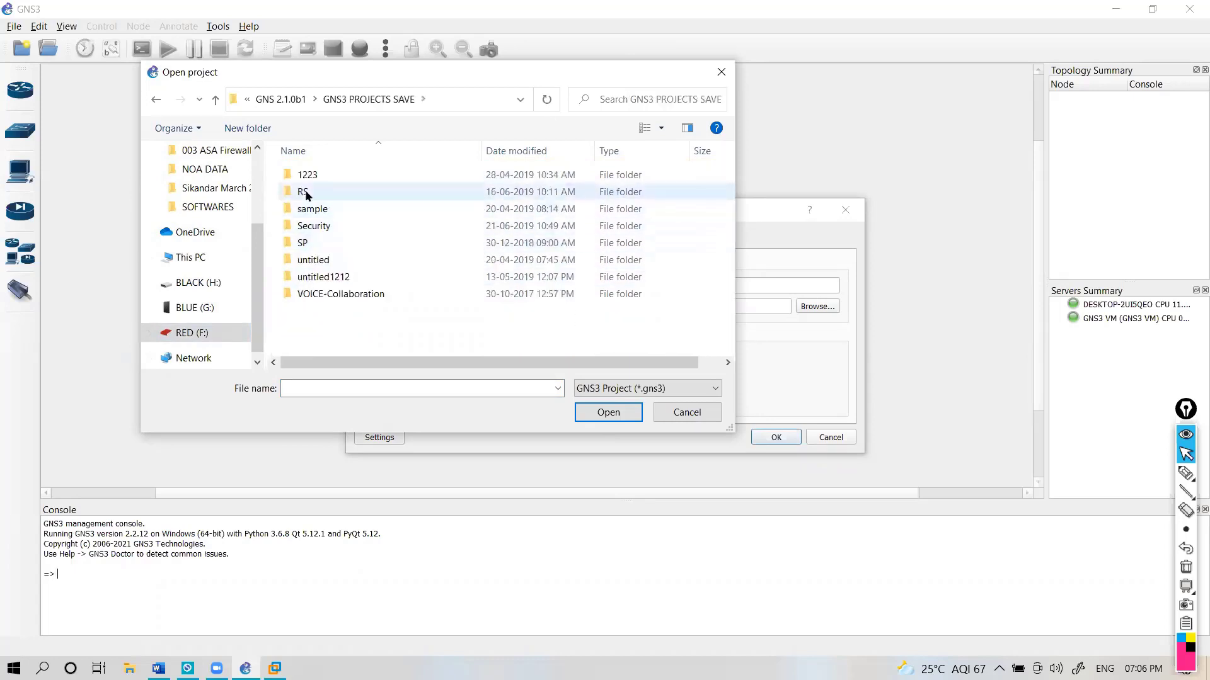
double_click(305, 192)
double_click(349, 177)
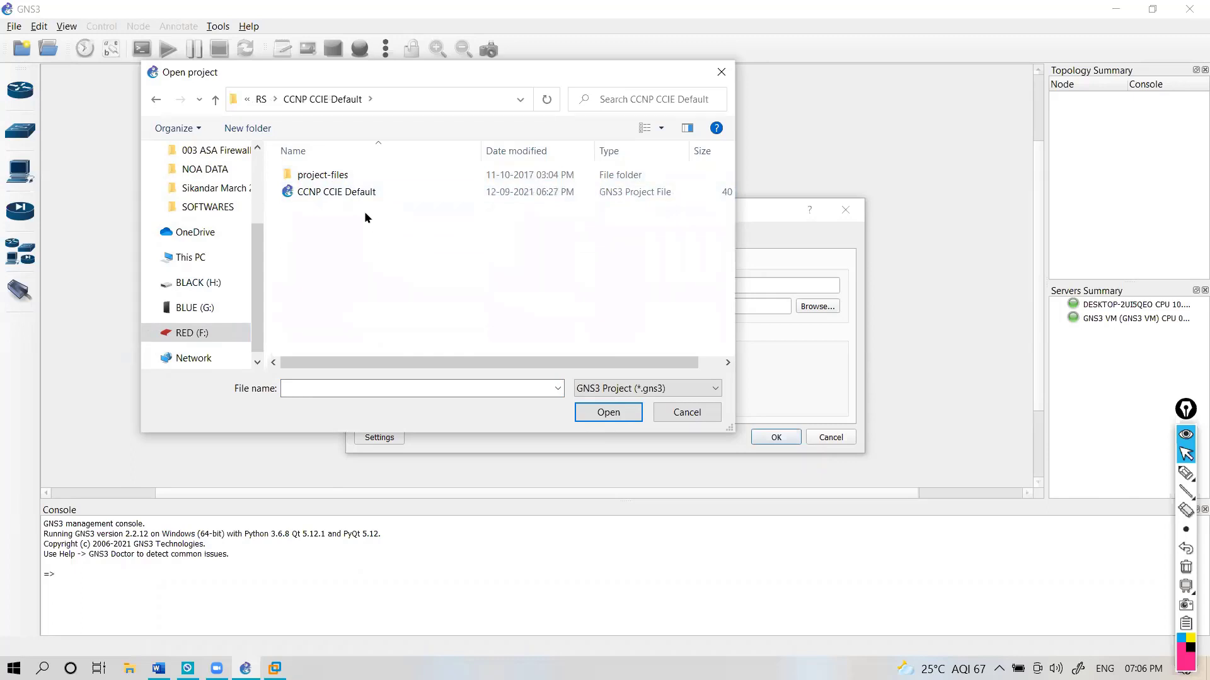
double_click(368, 191)
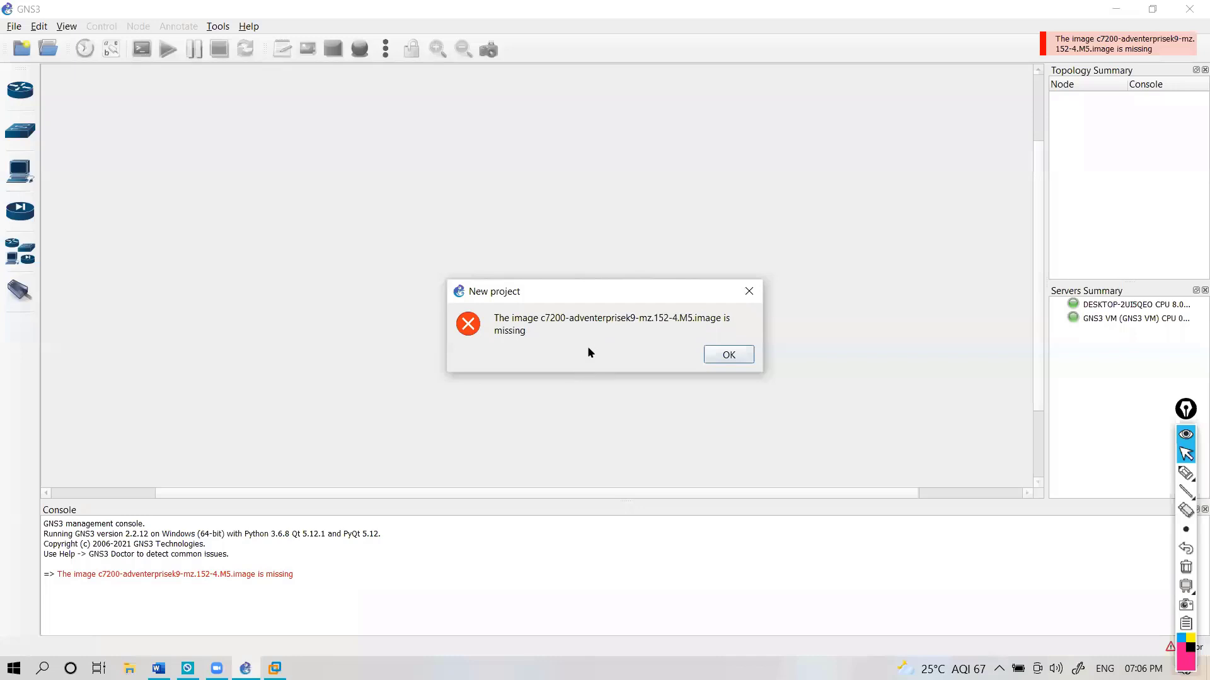
- Copy the missing image's file name from the error message and paste it into a new Notepad document
drag(539, 320, 722, 321)
right_click(721, 321)
click(720, 327)
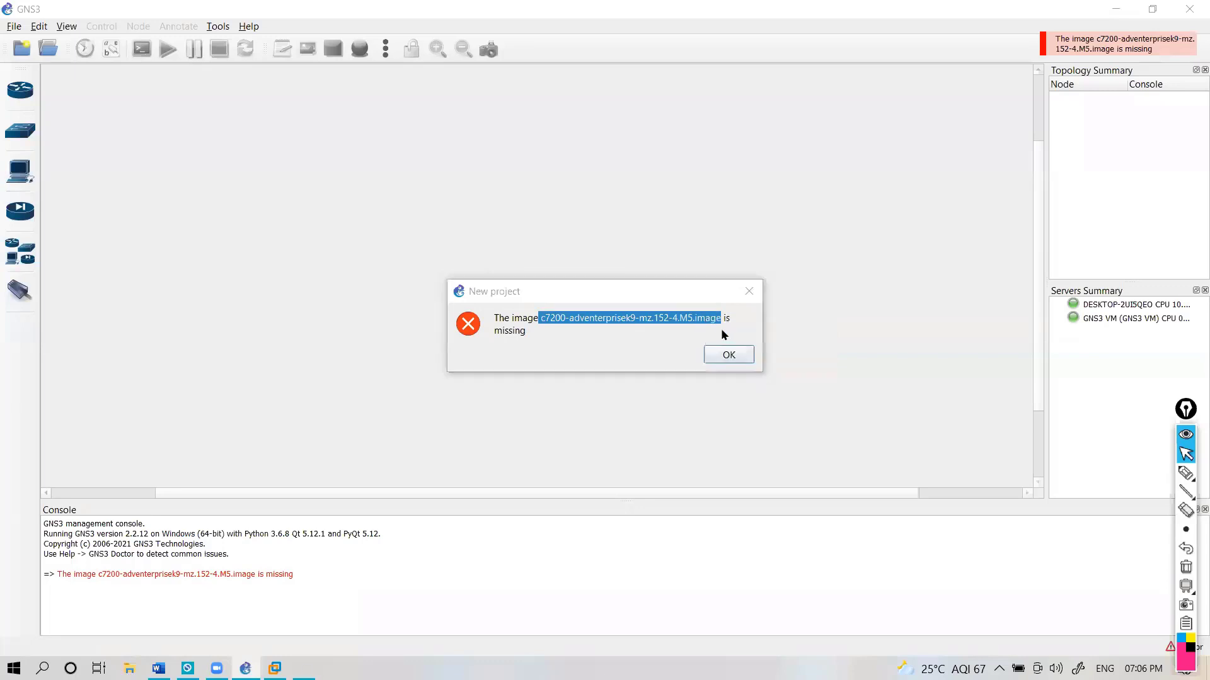
key(super+r)
text(notepad)
key(Return)
key(ctrl+v)
drag(442, 150, 597, 170)
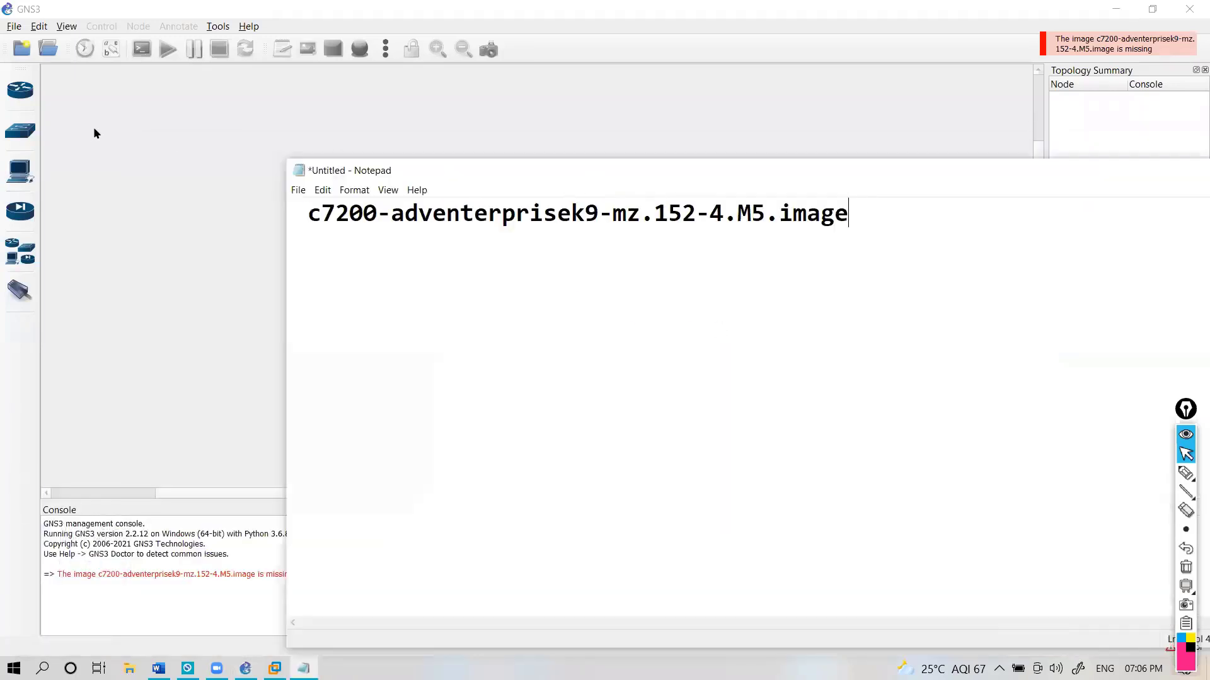
drag(439, 173, 362, 166)
ctrl+scroll(440, 270, down, 1)
drag(521, 168, 451, 168)
click(151, 115)
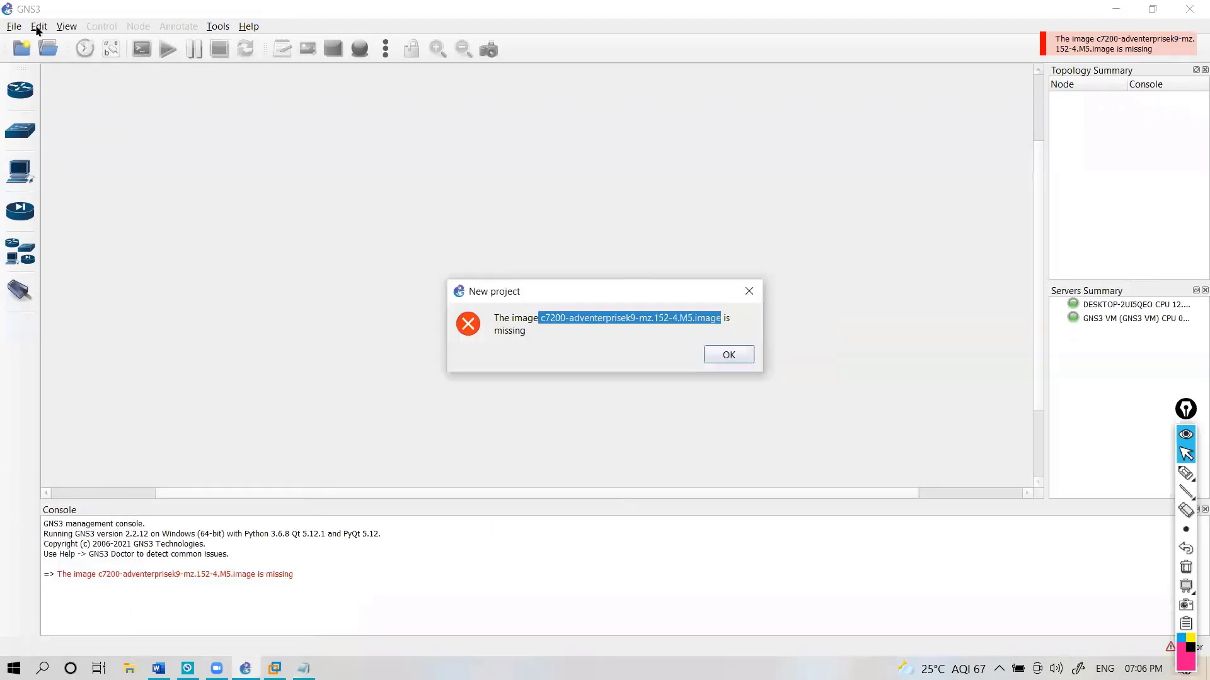
- Dismiss the missing-image error and display the Dynamips IOS router templates in the preferences
click(728, 354)
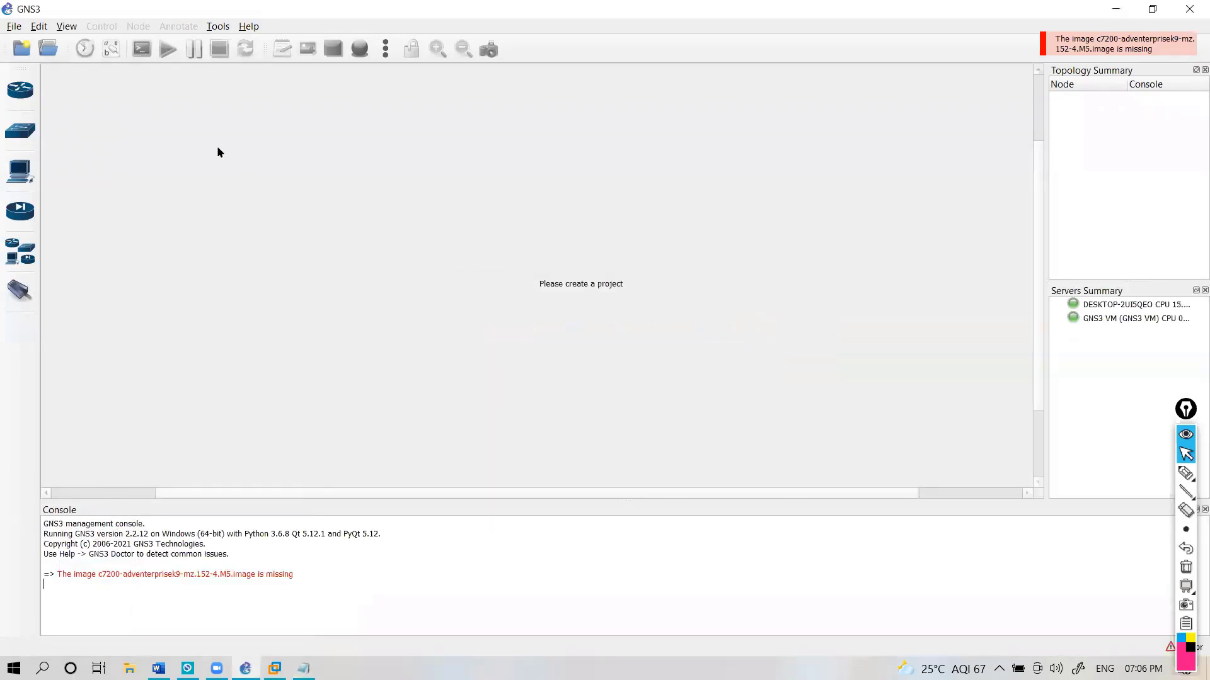
click(39, 26)
click(54, 93)
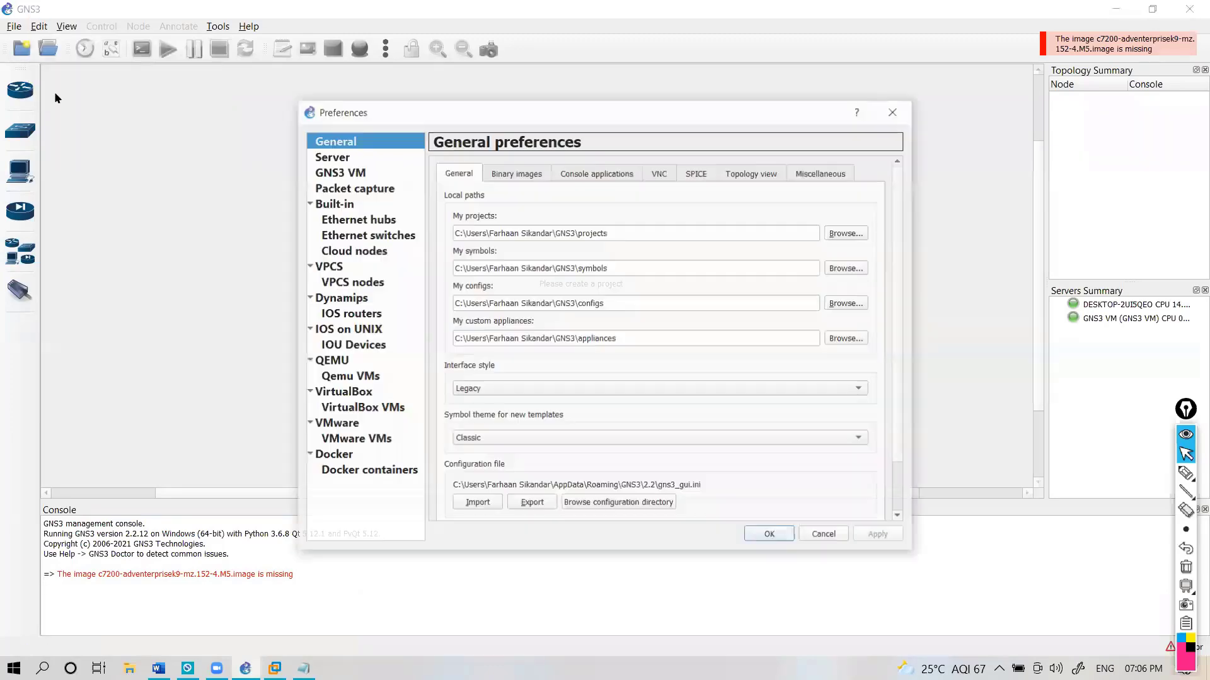
click(361, 315)
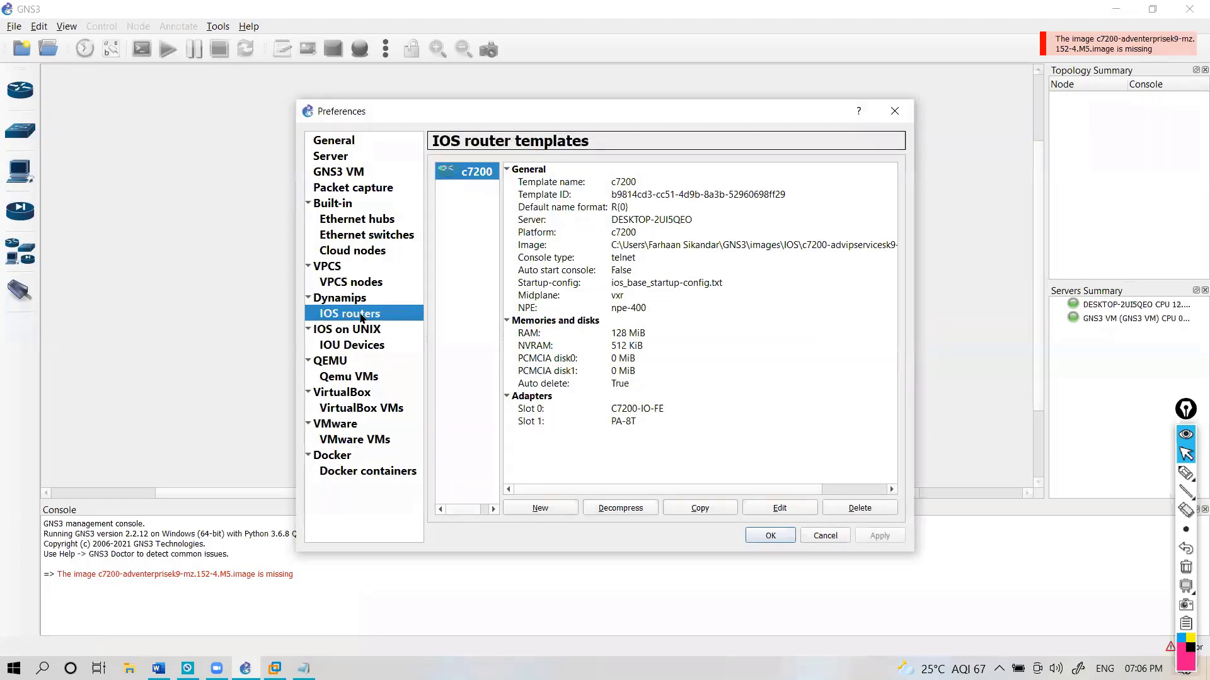
- Arrange the Preferences window and the Notepad note side by side to compare the router template with the missing image's name
key(alt+Tab)
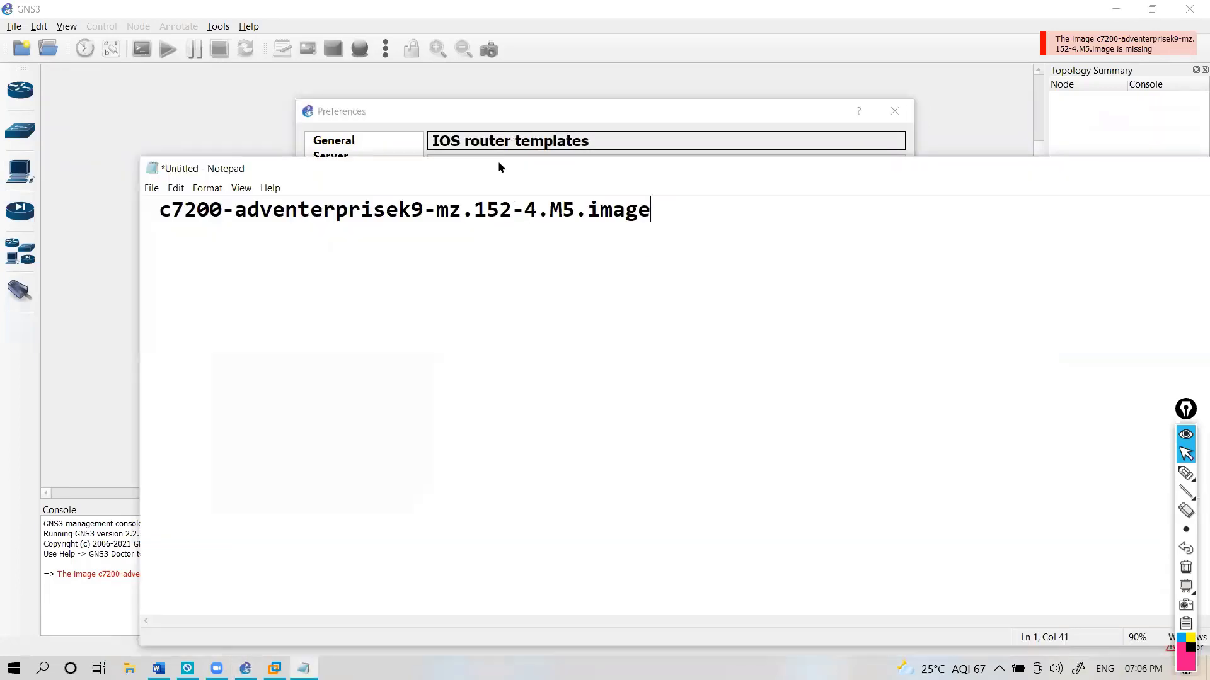
drag(510, 176, 1005, 226)
click(569, 111)
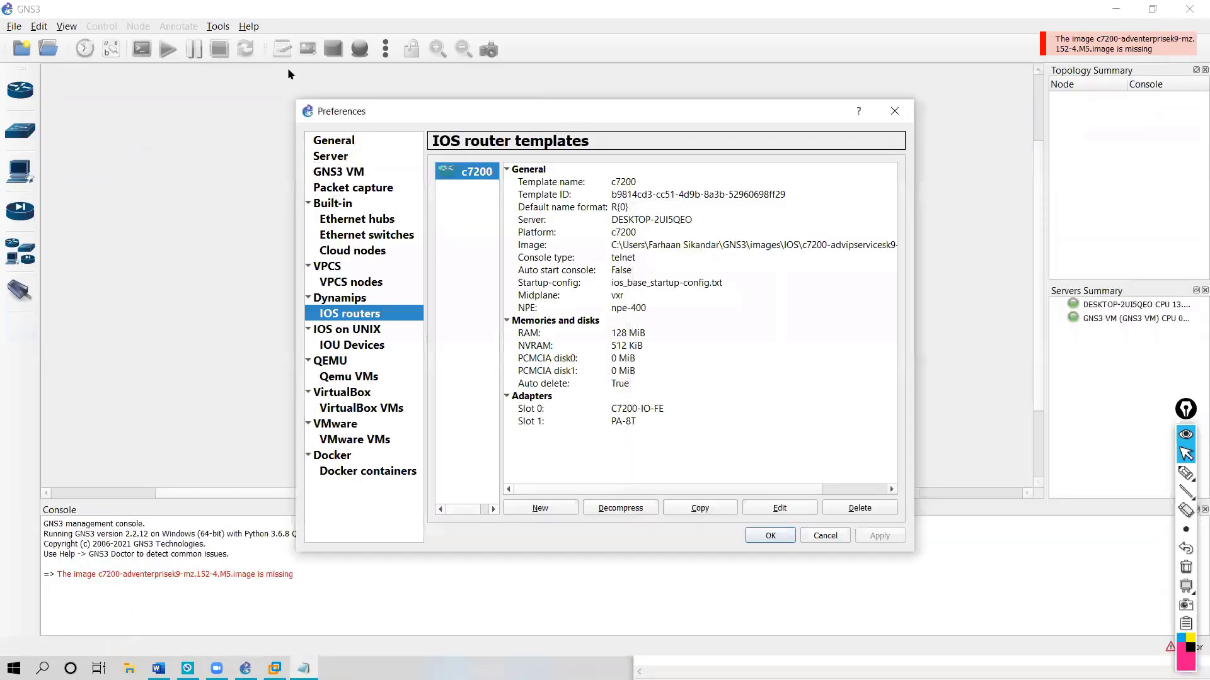
drag(536, 101, 253, 61)
key(alt+Tab)
drag(753, 225, 629, 126)
drag(554, 157, 658, 159)
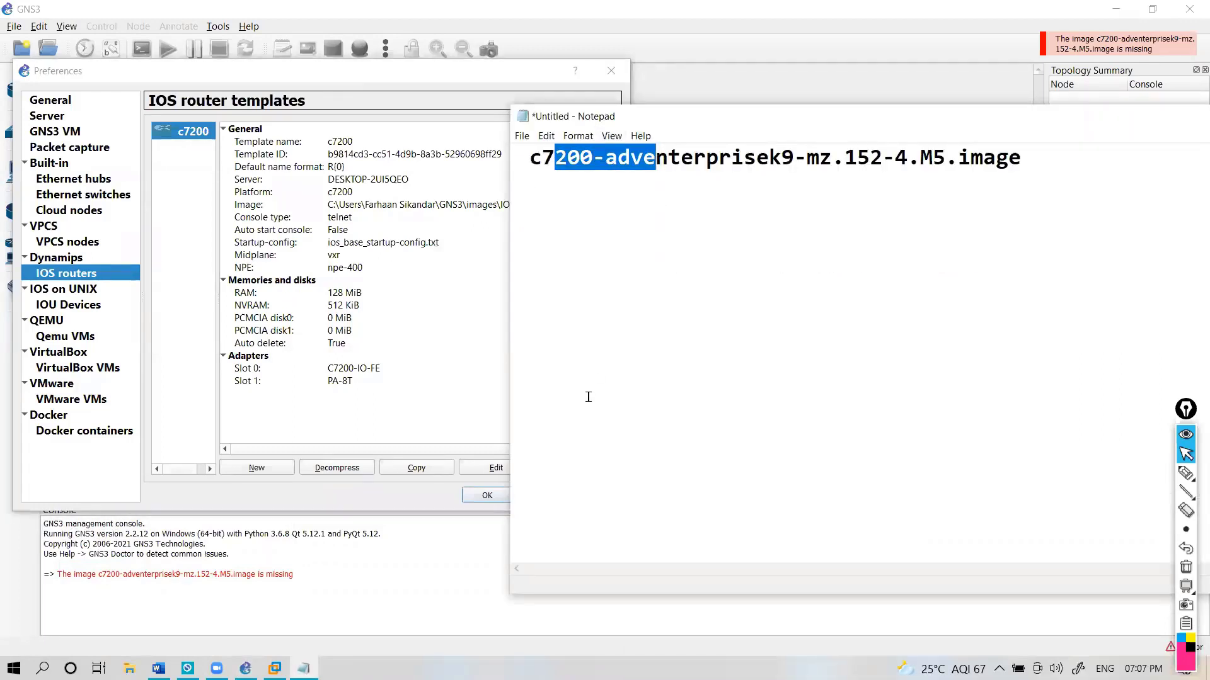
click(272, 220)
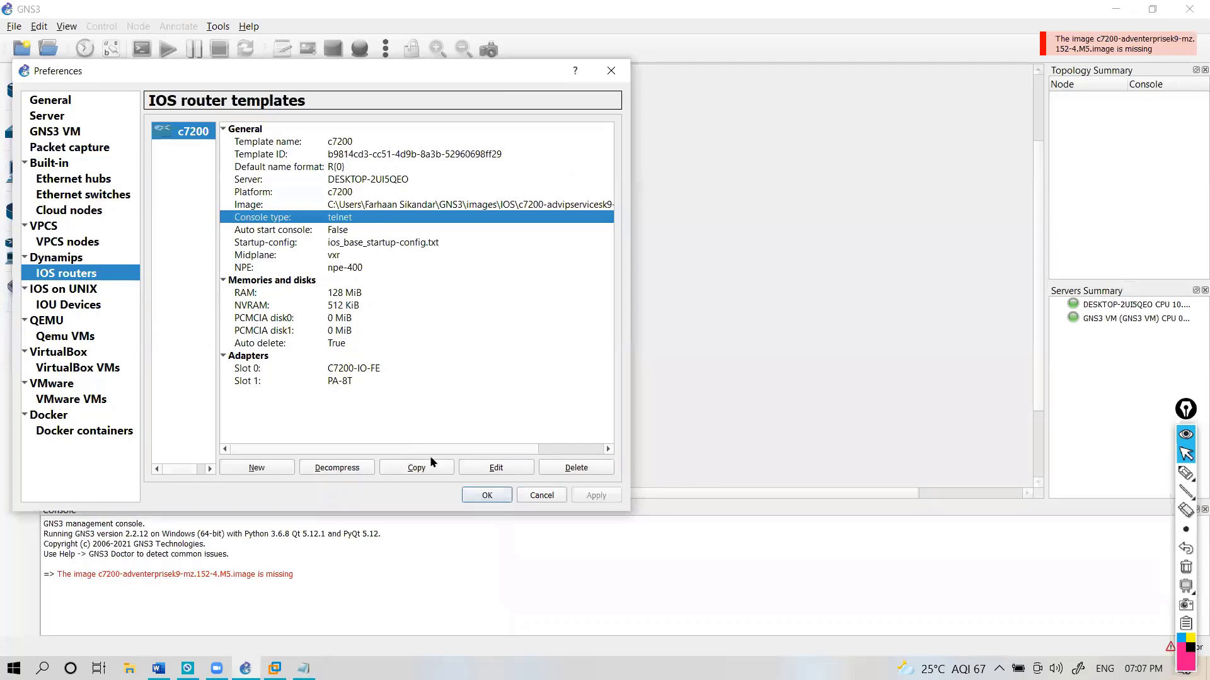
- Open the c7200 router template for editing and compare its IOS image path with the file name in the note
click(508, 468)
key(alt+Tab)
drag(381, 288, 410, 288)
drag(305, 288, 407, 288)
key(alt+Tab)
drag(643, 157, 964, 157)
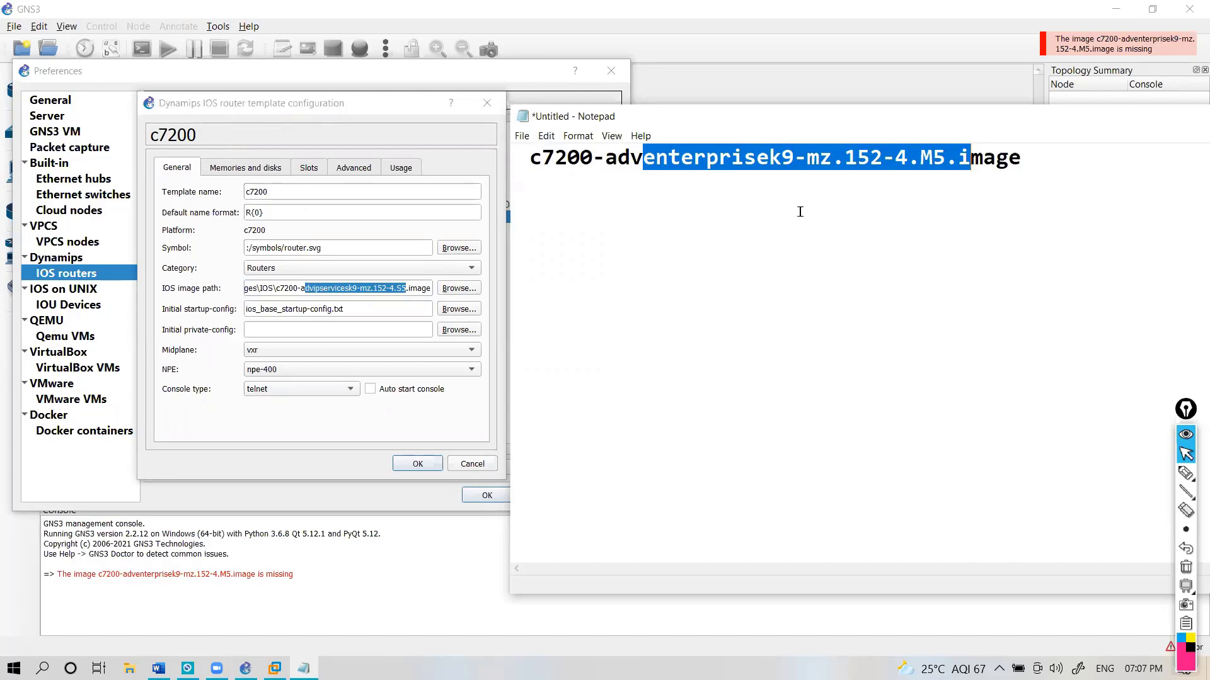
click(701, 210)
drag(642, 158, 997, 165)
click(350, 289)
key(alt+Tab)
click(788, 187)
click(411, 287)
drag(410, 288, 276, 288)
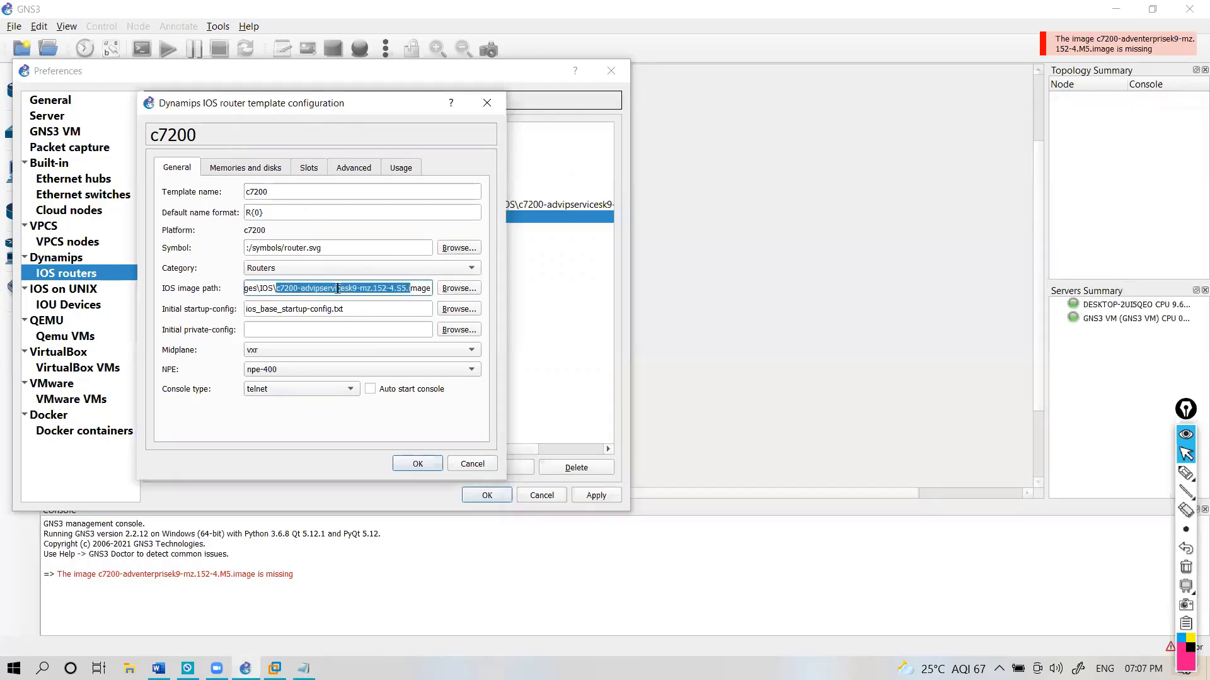
- Copy c7200-adventerprisek9-mz.152-4.M5, without the .image extension, from the Notepad note
key(alt+Tab)
drag(529, 157, 933, 158)
click(937, 157)
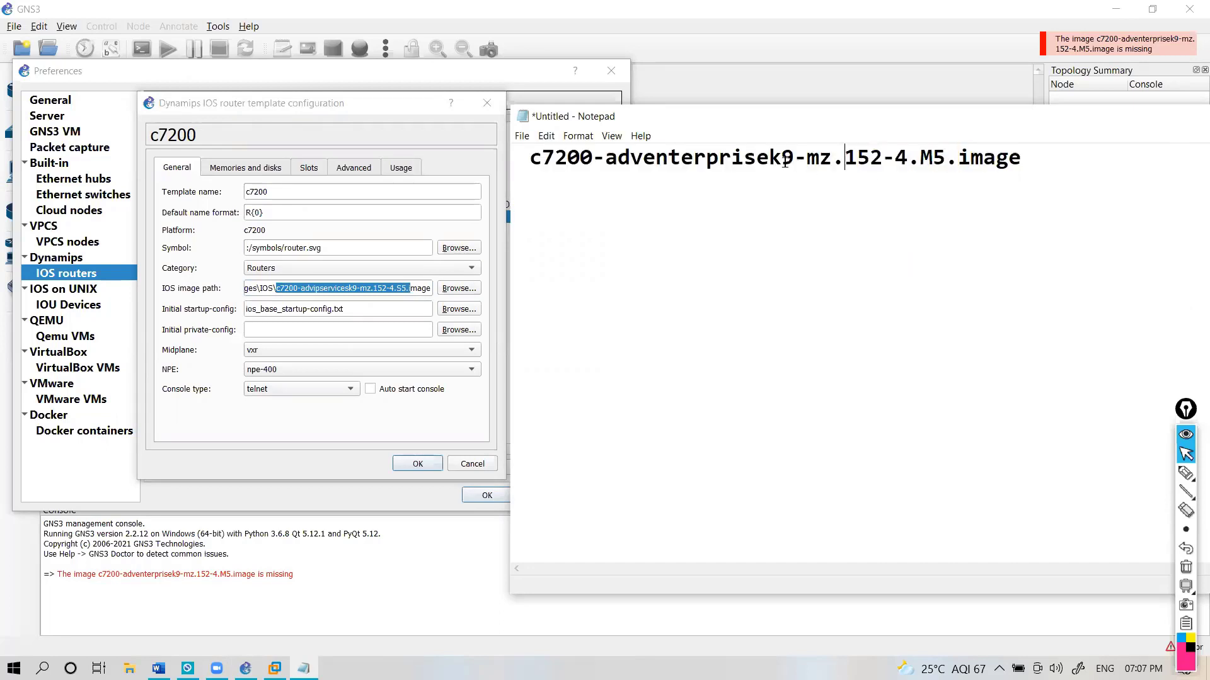
drag(531, 158, 941, 162)
key(ctrl+c)
key(super+r)
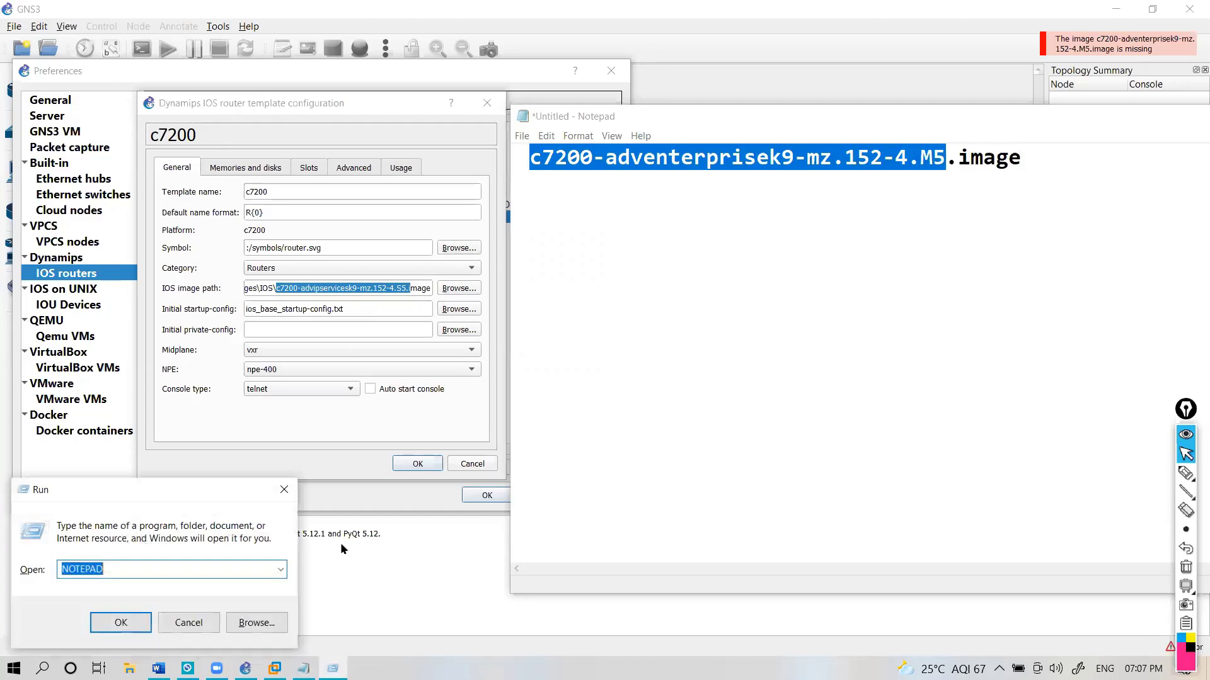
drag(179, 486, 230, 492)
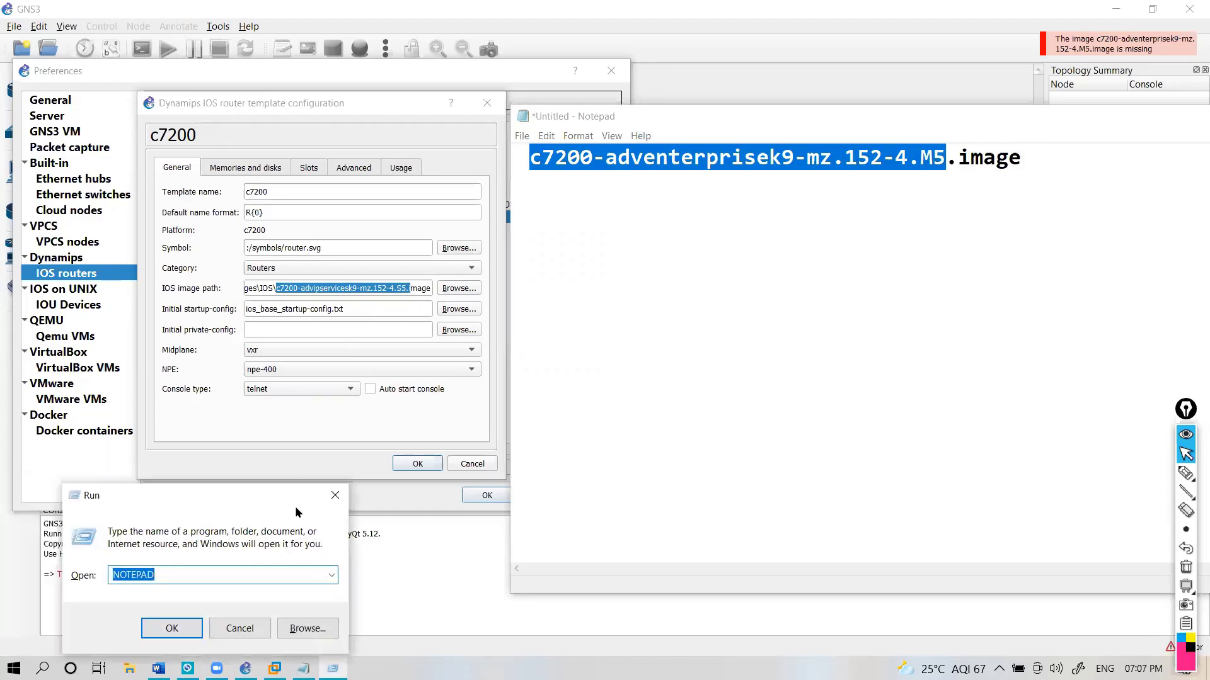
click(335, 495)
- Switch to a new File Explorer window and open LAPTOP DRIVE\Cisco G - SEP 2021 on the RED (F:) drive
key(super+e)
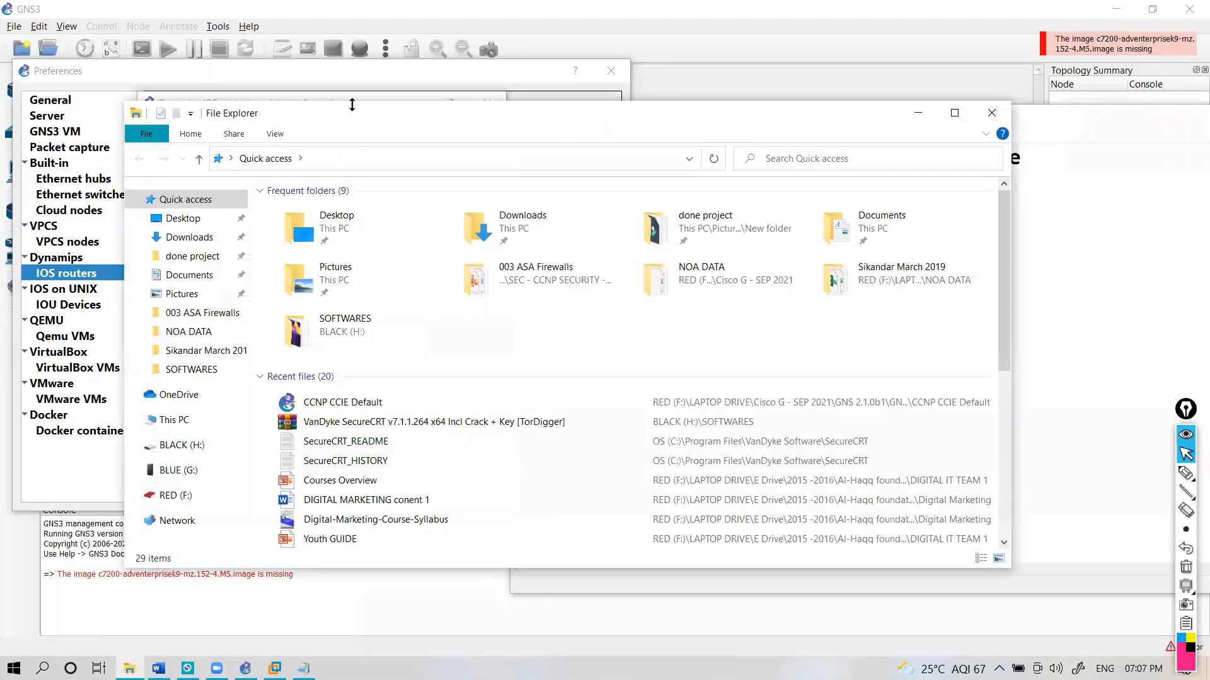
drag(373, 130, 803, 197)
click(606, 561)
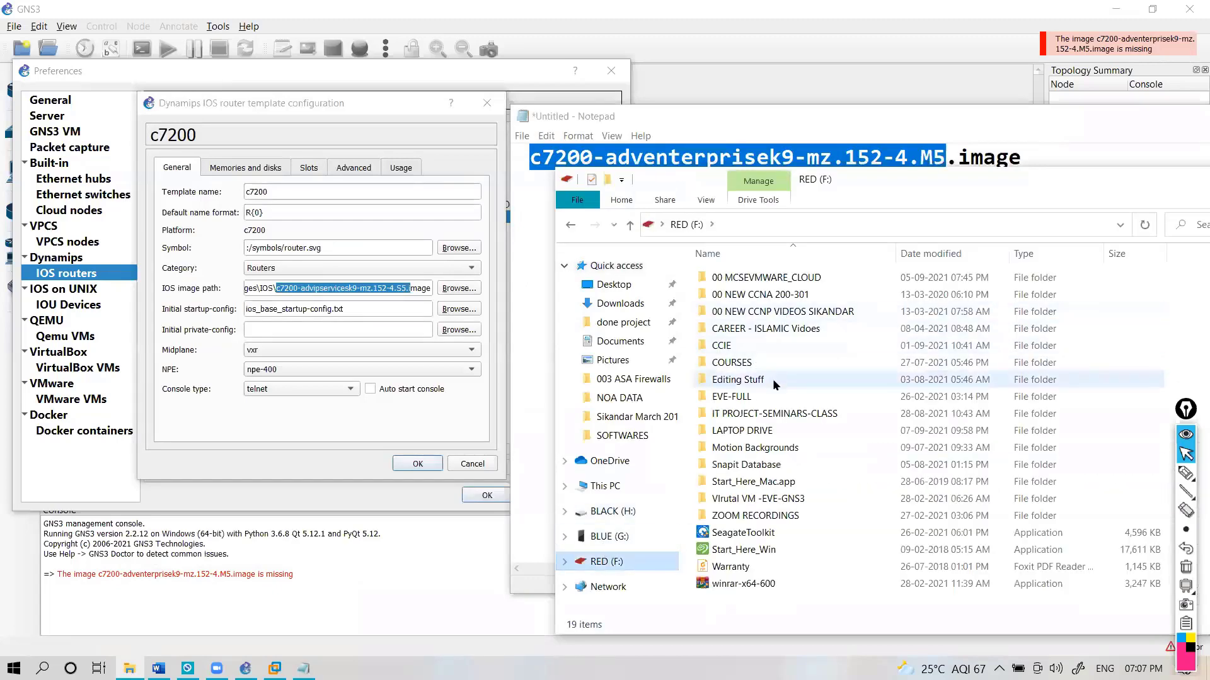
double_click(742, 430)
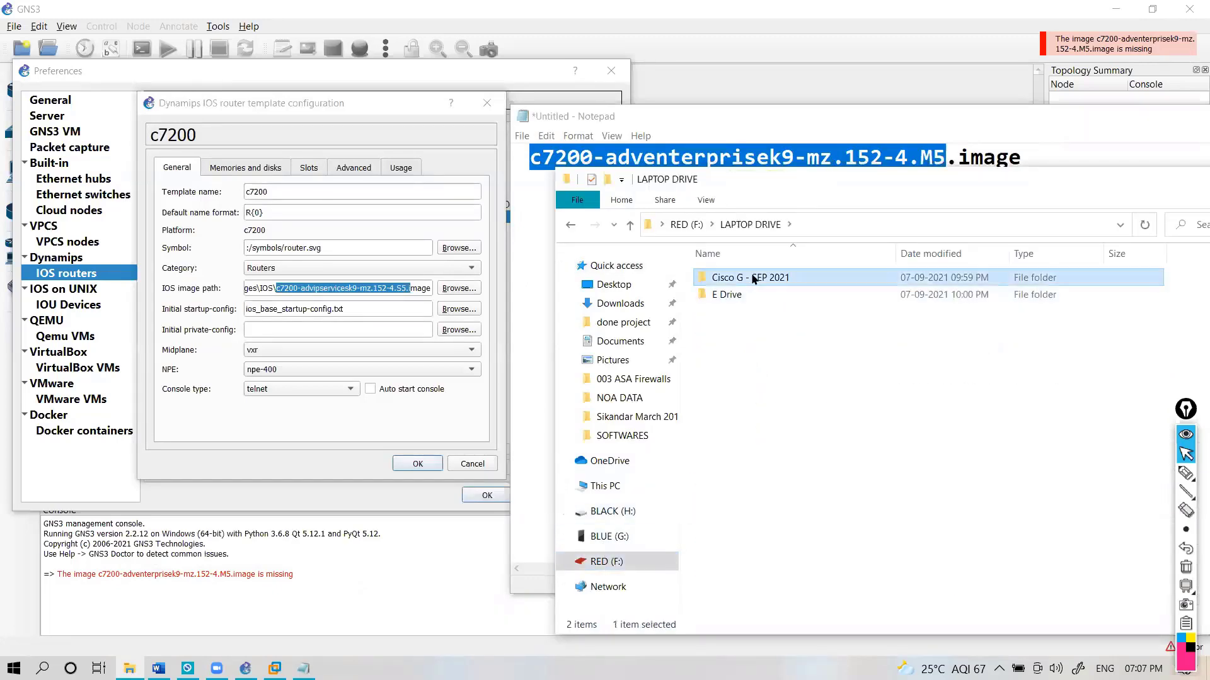
double_click(743, 277)
- Search the Cisco G - SEP 2021 folder for c7200-adventerprisek9-mz.152-4.M5, keeping the note's file name in view
drag(987, 180, 686, 187)
click(966, 236)
key(ctrl+v)
key(Return)
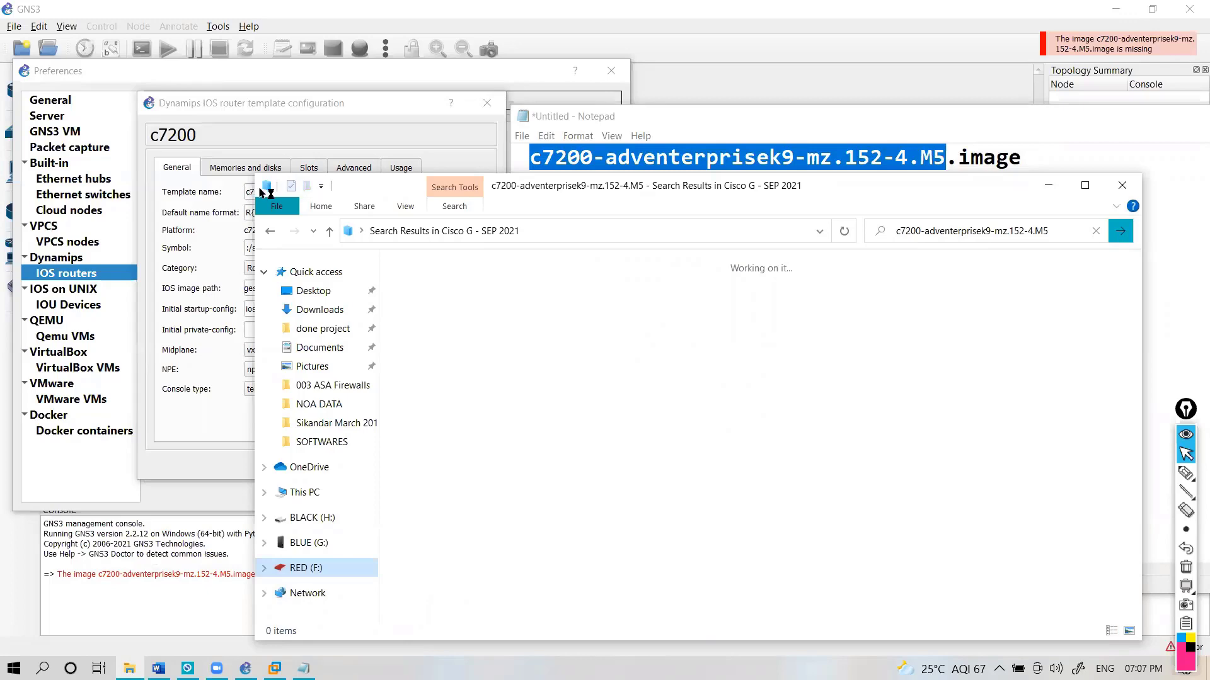
drag(257, 178, 429, 203)
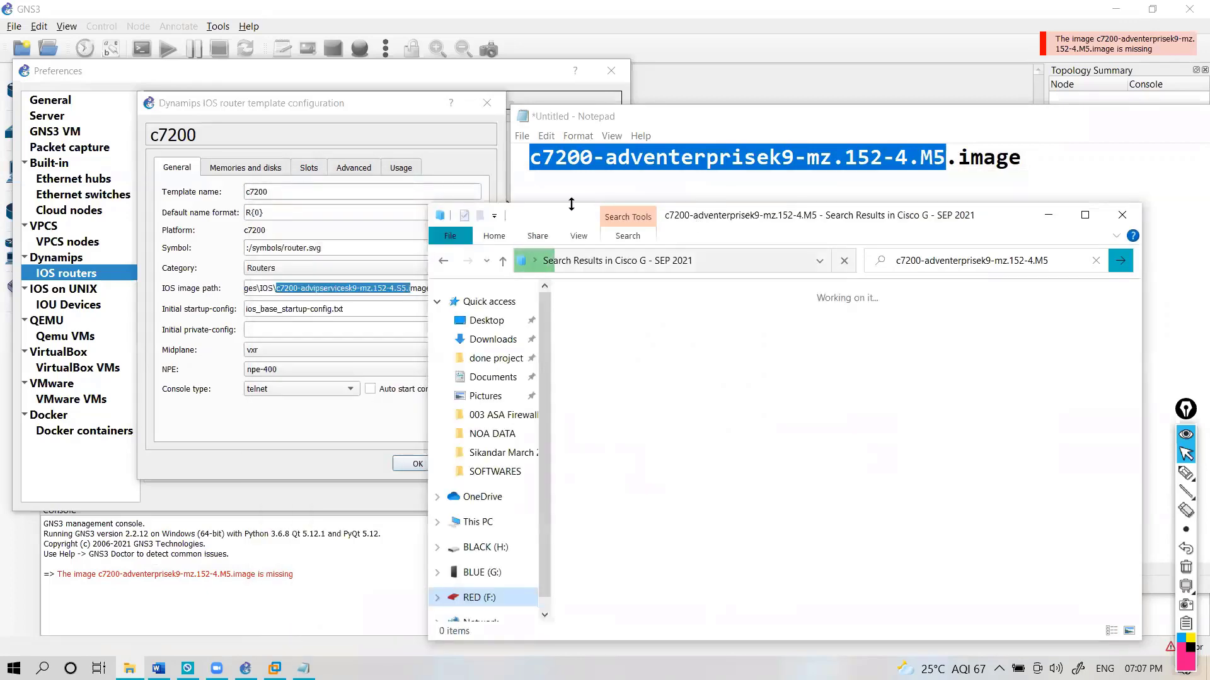
drag(569, 217, 567, 189)
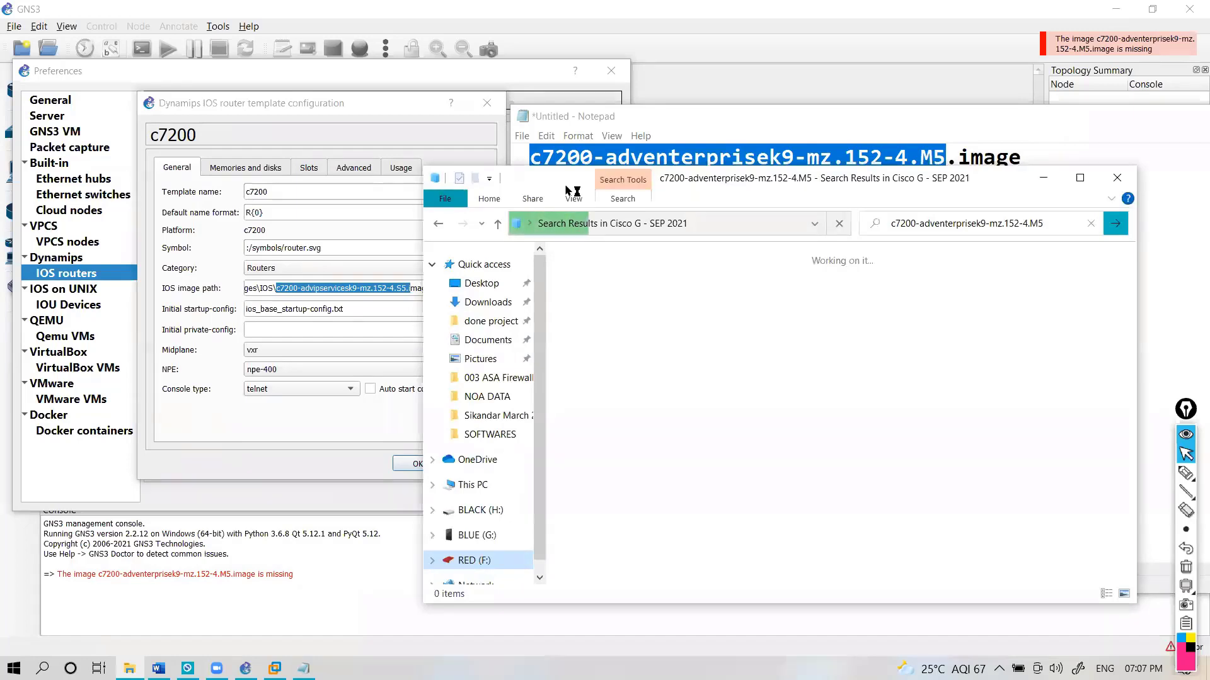
- Open the file location of the found c7200-adventerprisek9-mz.152-4.M5.image.md5sum file
drag(304, 107, 281, 104)
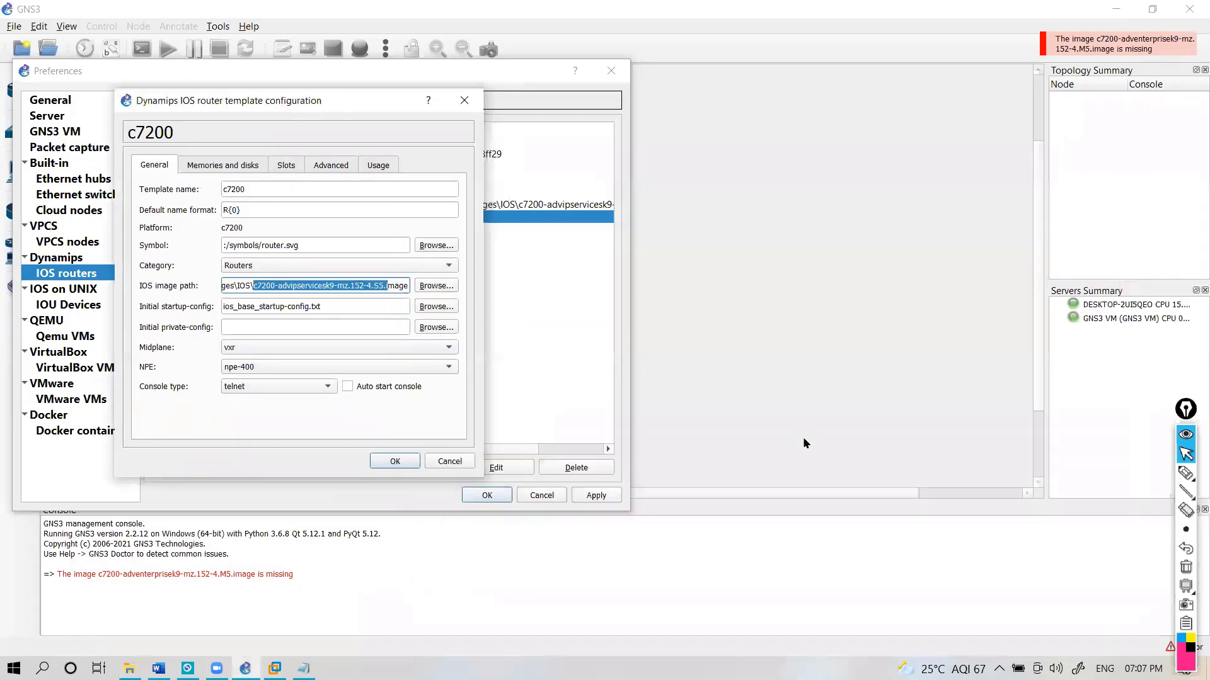
key(alt+Tab)
click(712, 278)
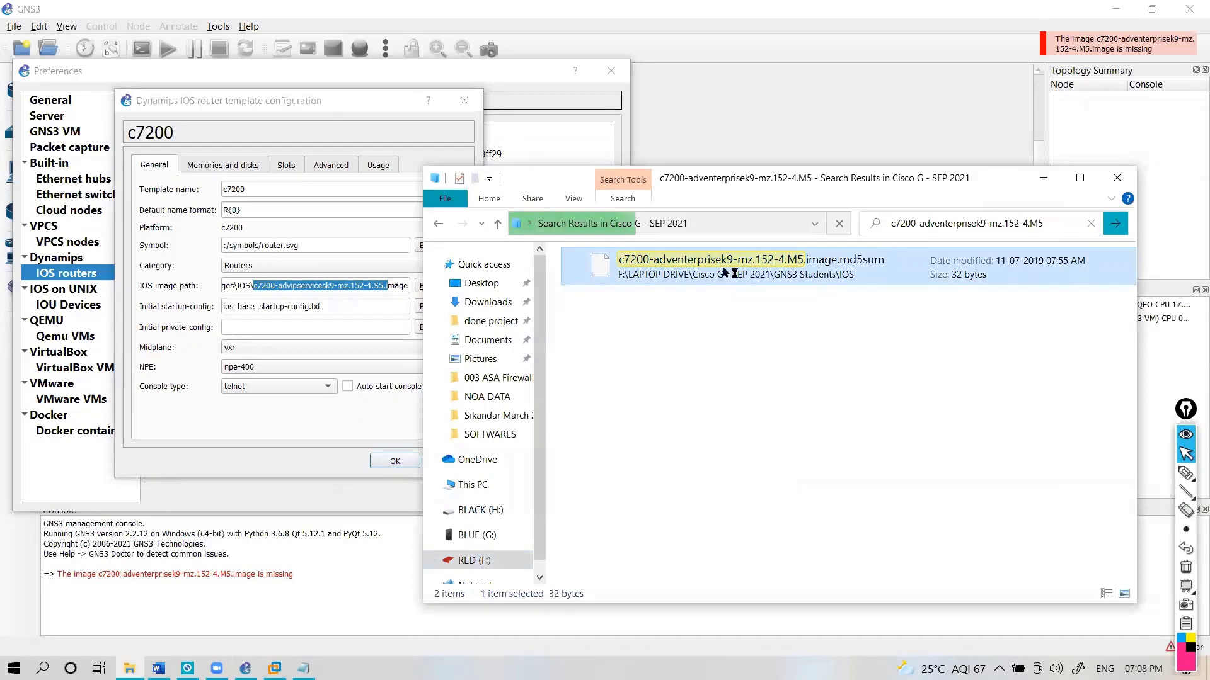
right_click(725, 268)
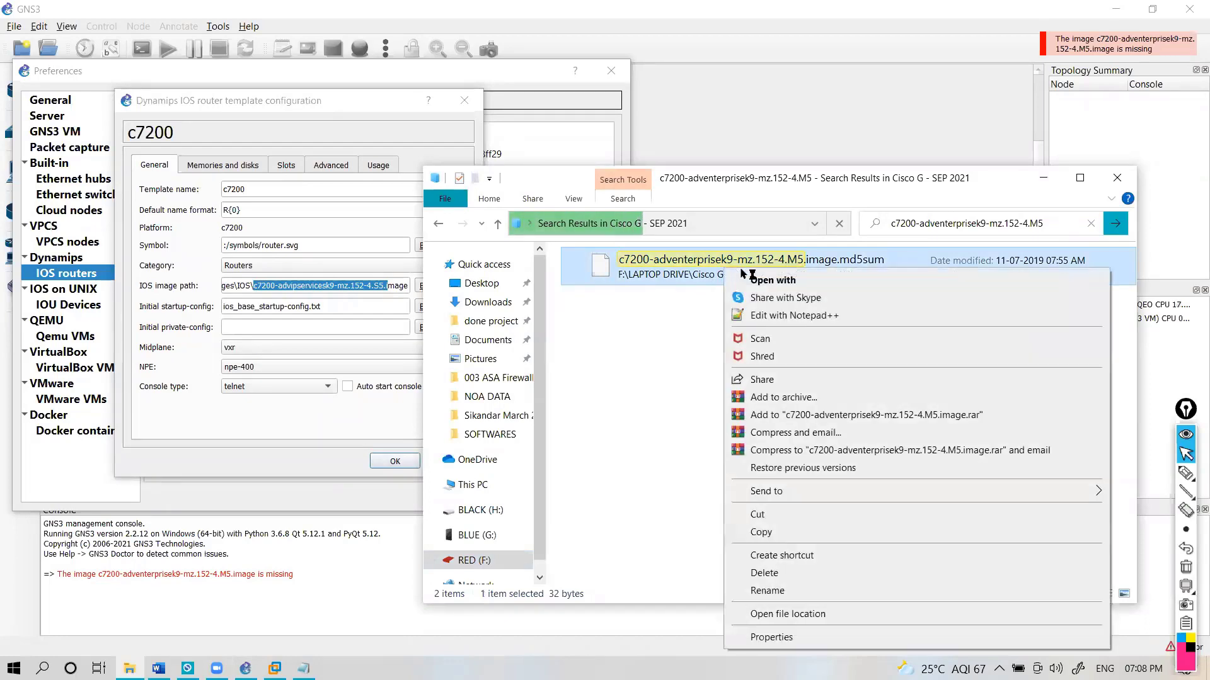
click(820, 615)
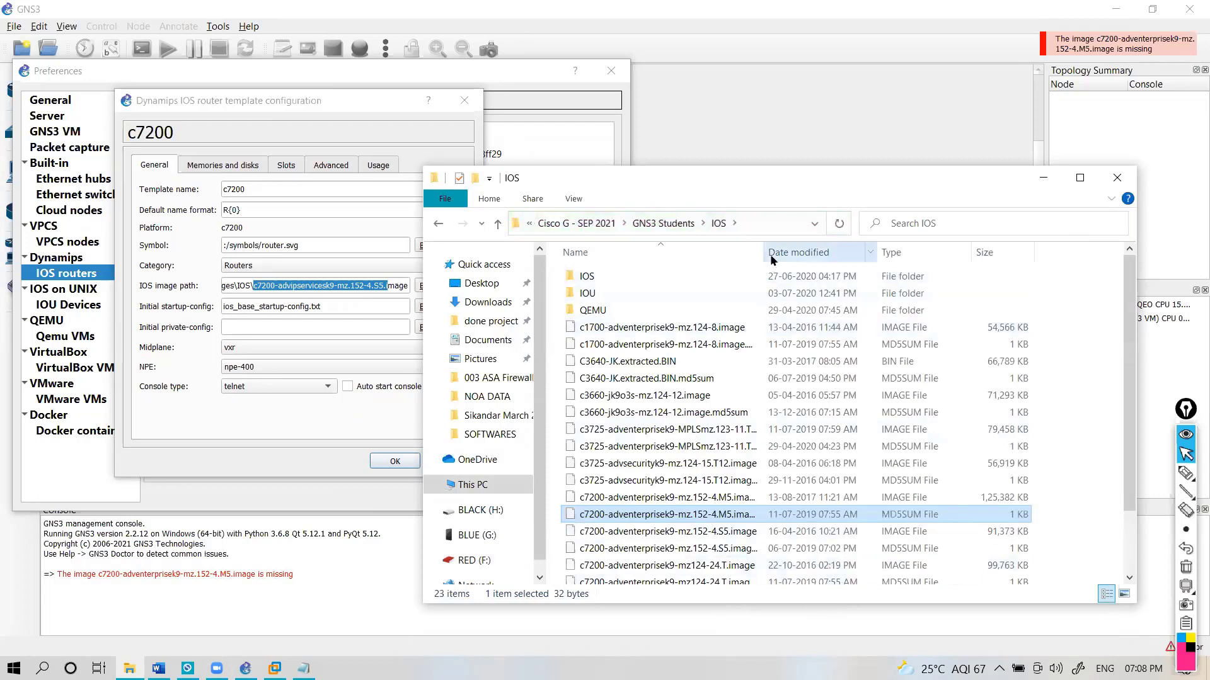
- Check c7200-adventerprisek9-mz.152-4.M5.image in the IOS folder against the copied name, opening its file name for editing
click(894, 224)
key(ctrl+v)
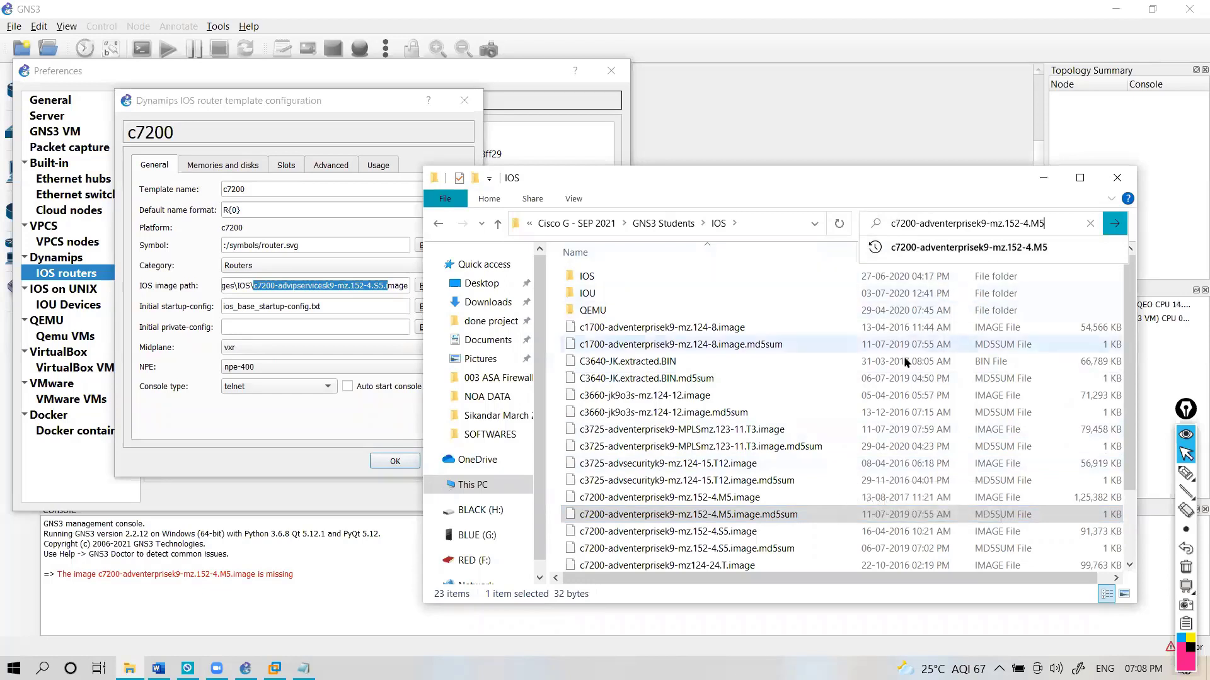
click(727, 499)
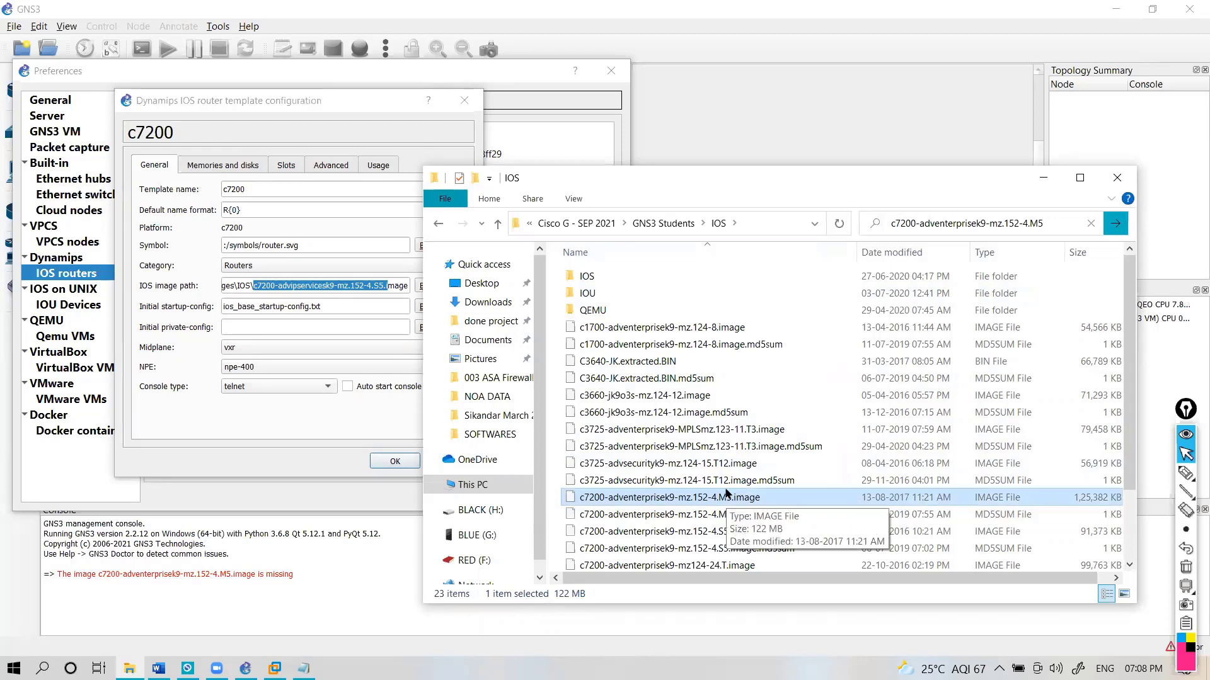
click(757, 218)
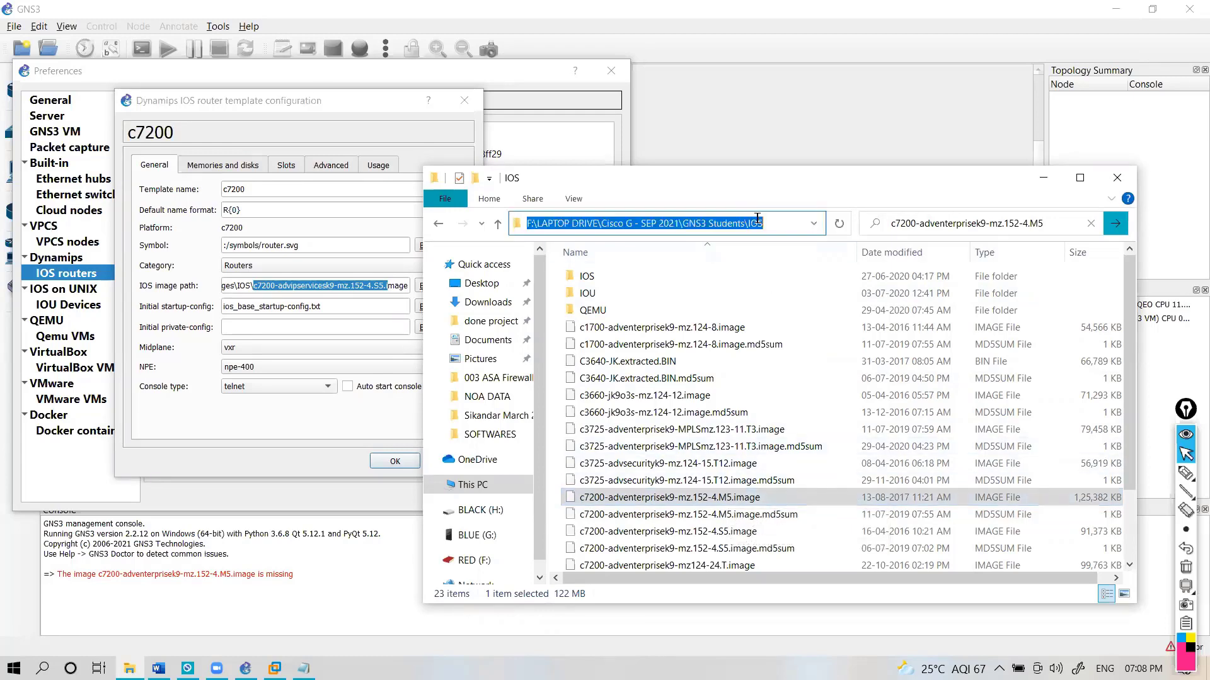
click(756, 501)
right_click(755, 500)
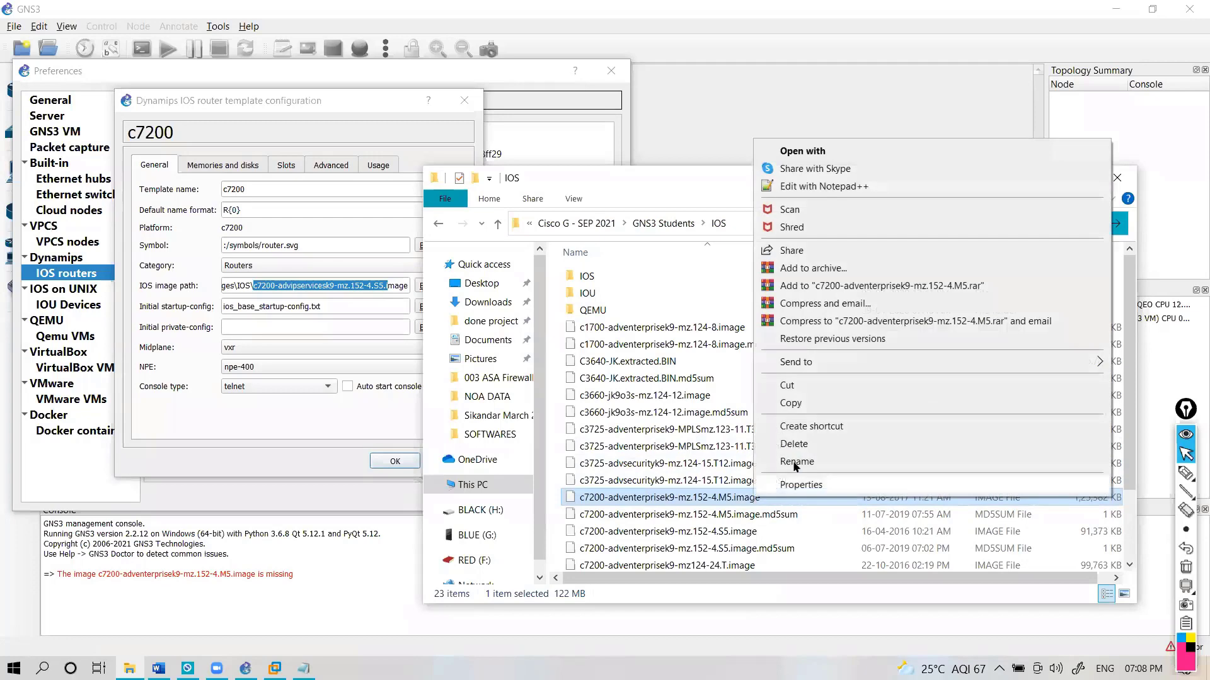
click(797, 466)
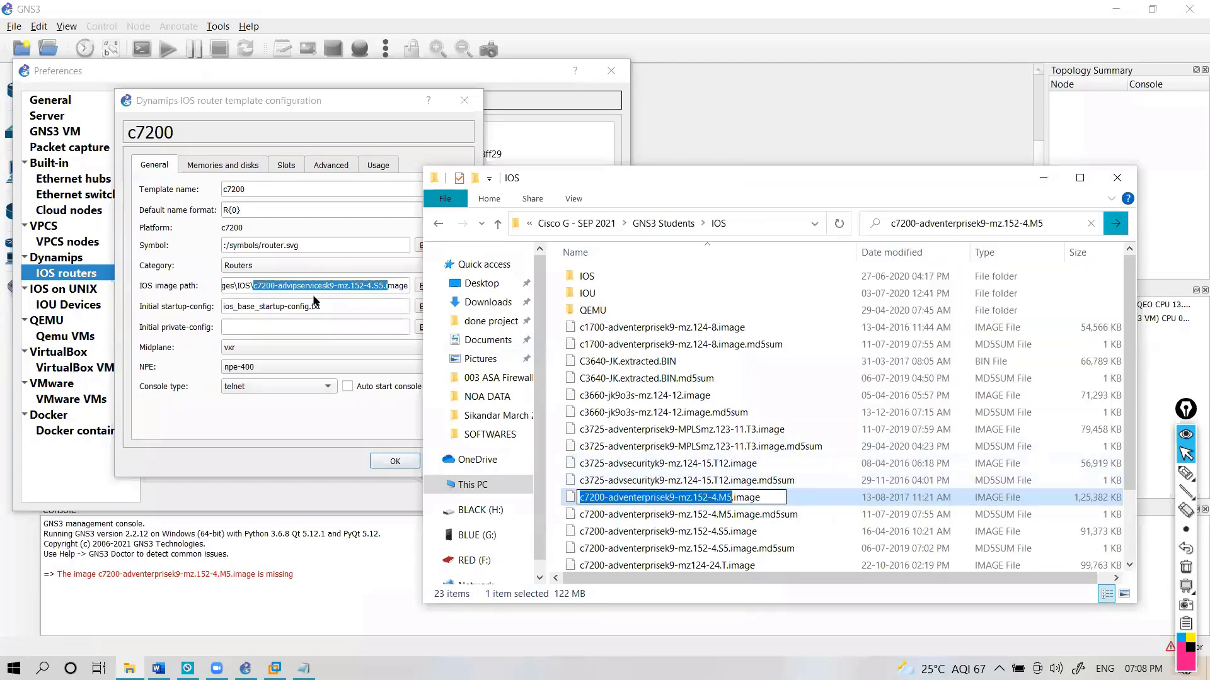
- Examine the c7200 template's full IOS image path and the address of the File Explorer folder that holds the required image
click(363, 286)
click(364, 285)
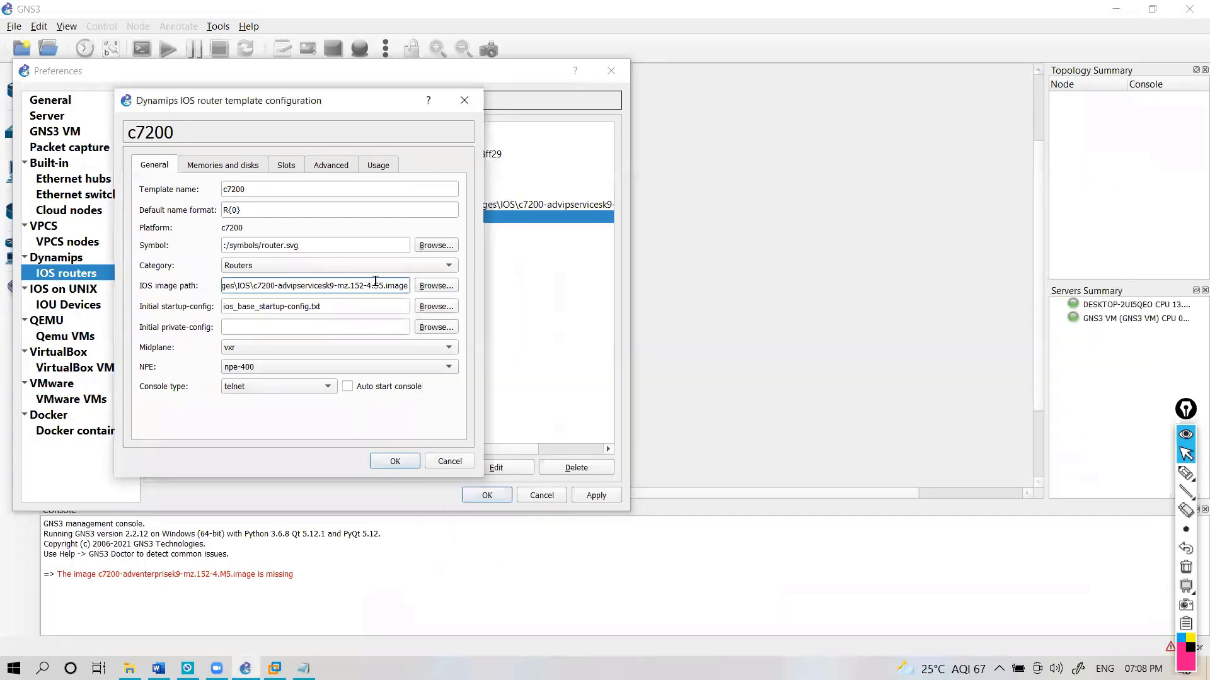
double_click(289, 284)
key(alt+Tab)
click(751, 234)
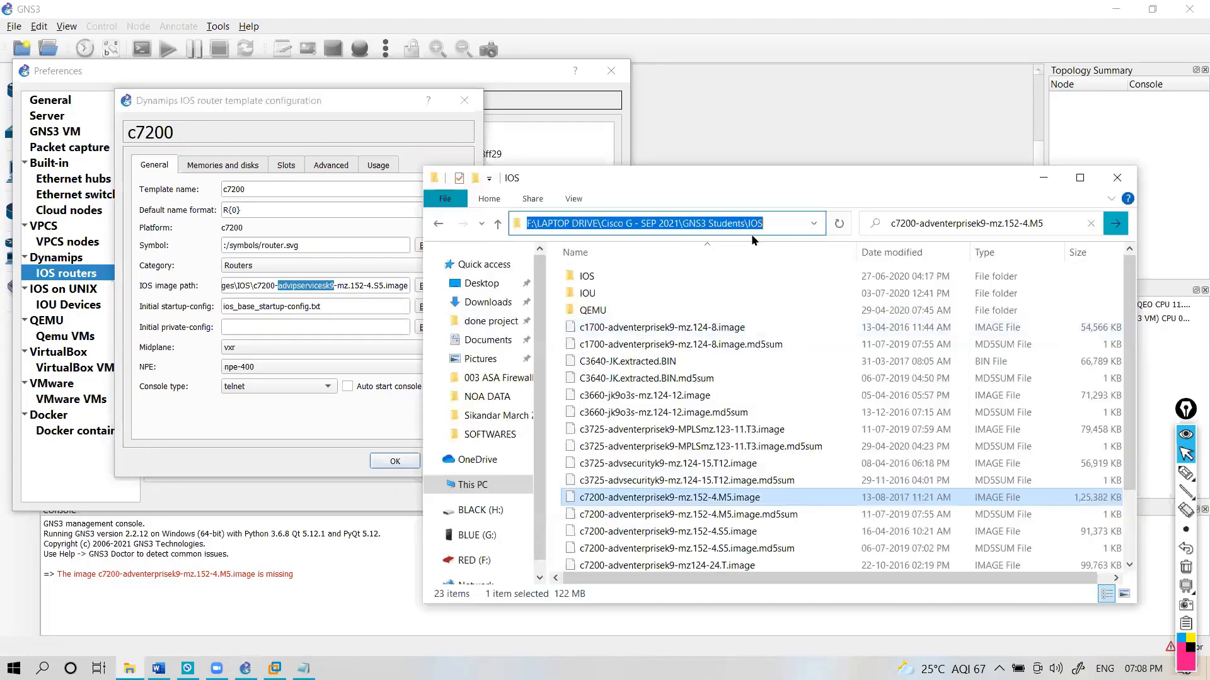
click(292, 285)
key(Home)
key(shift+Right)
key(shift+Right)
key(shift+Right)
key(shift+Right)
key(shift+Right)
key(shift+Right)
key(shift+Right)
key(shift+Right)
key(shift+Right)
key(shift+Right)
key(shift+Right)
key(shift+Right)
key(shift+Right)
key(shift+Right)
key(shift+Right)
key(shift+Right)
key(shift+Right)
key(shift+Right)
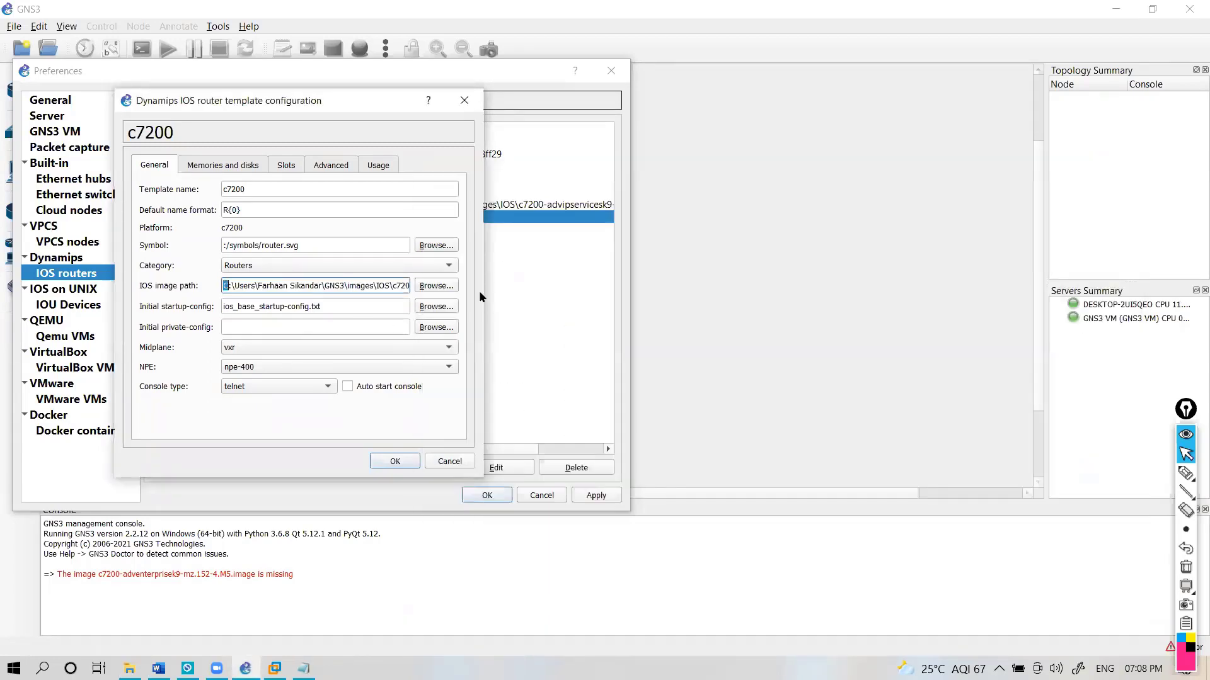
key(shift+End)
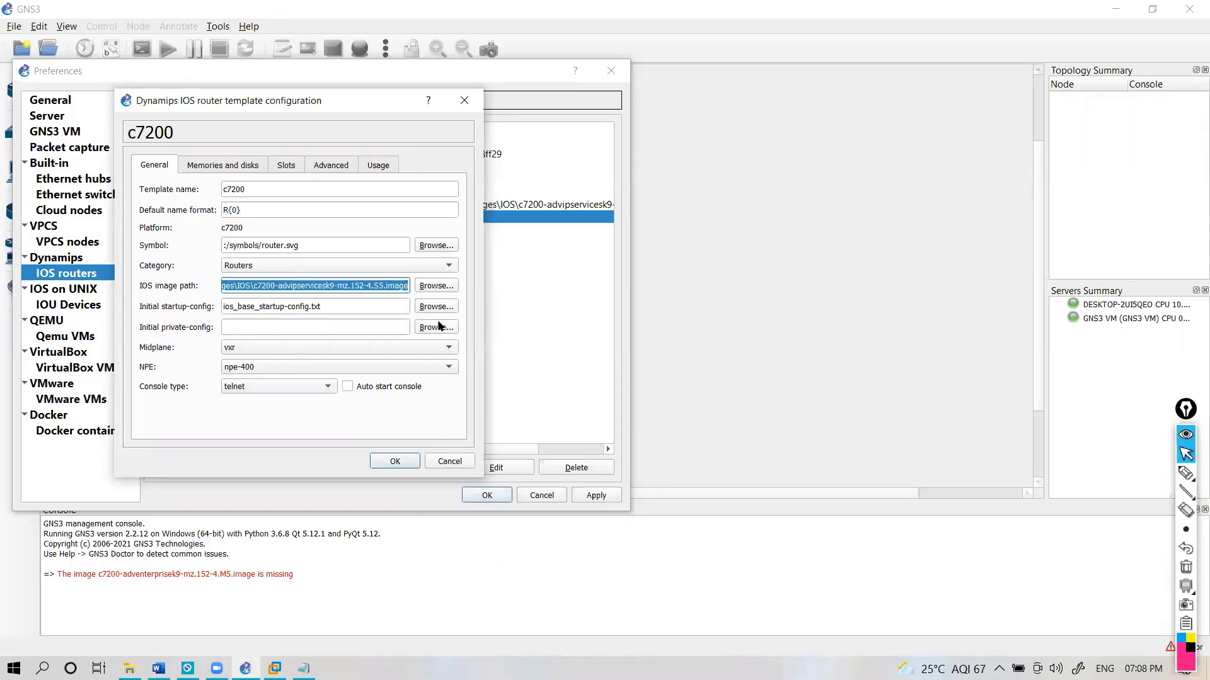
- Copy the folder path F:\LAPTOP DRIVE\Cisco G - SEP 2021\GNS3 Students\IOS from File Explorer
key(alt+Tab)
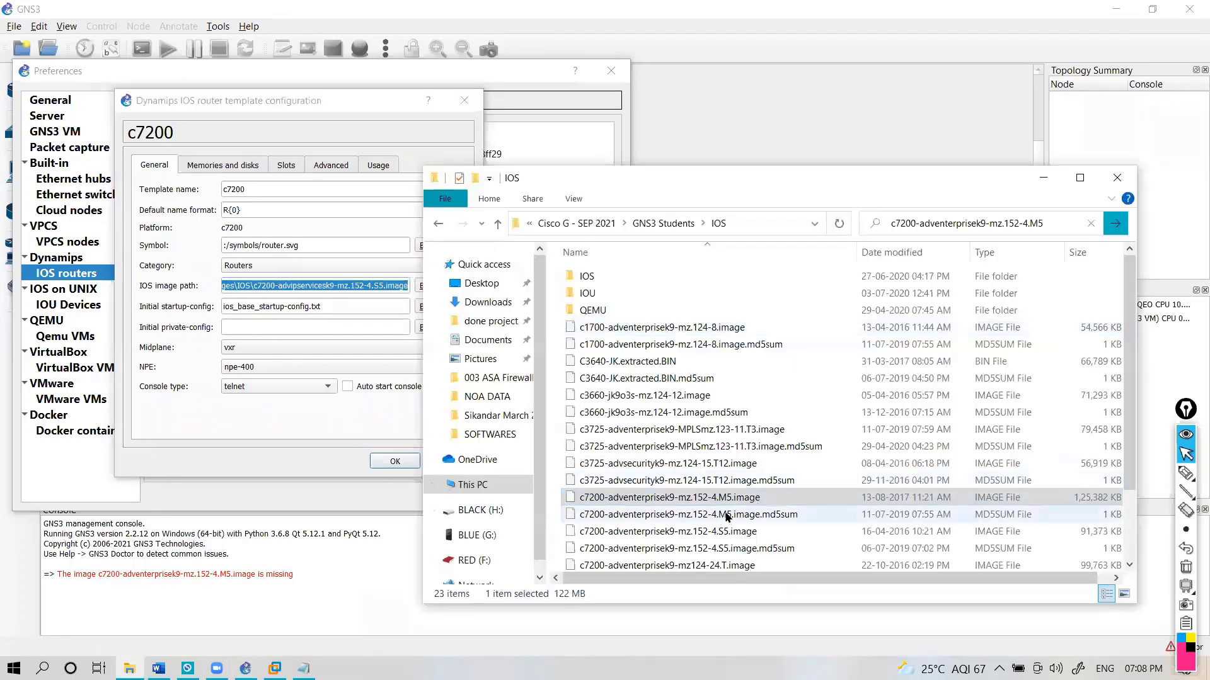
click(746, 224)
key(ctrl+c)
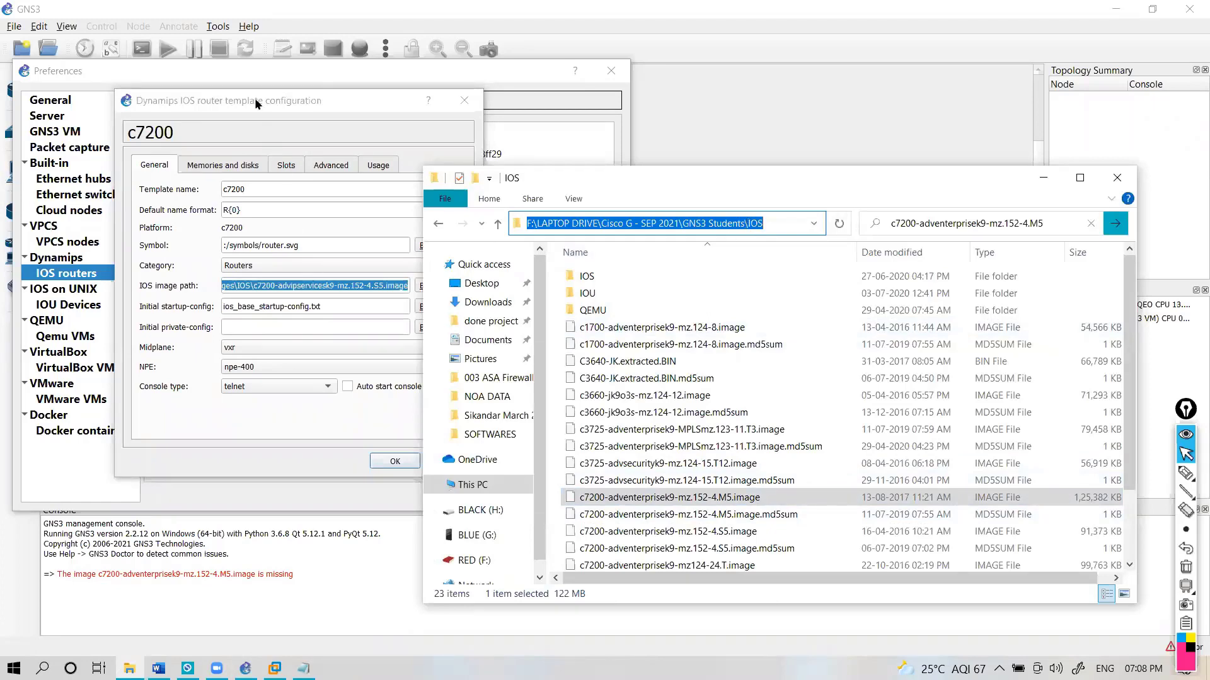
- Reopen the c7200 template in GNS3 and browse for its IOS image in the copied folder path
click(409, 118)
click(467, 103)
click(488, 467)
click(459, 288)
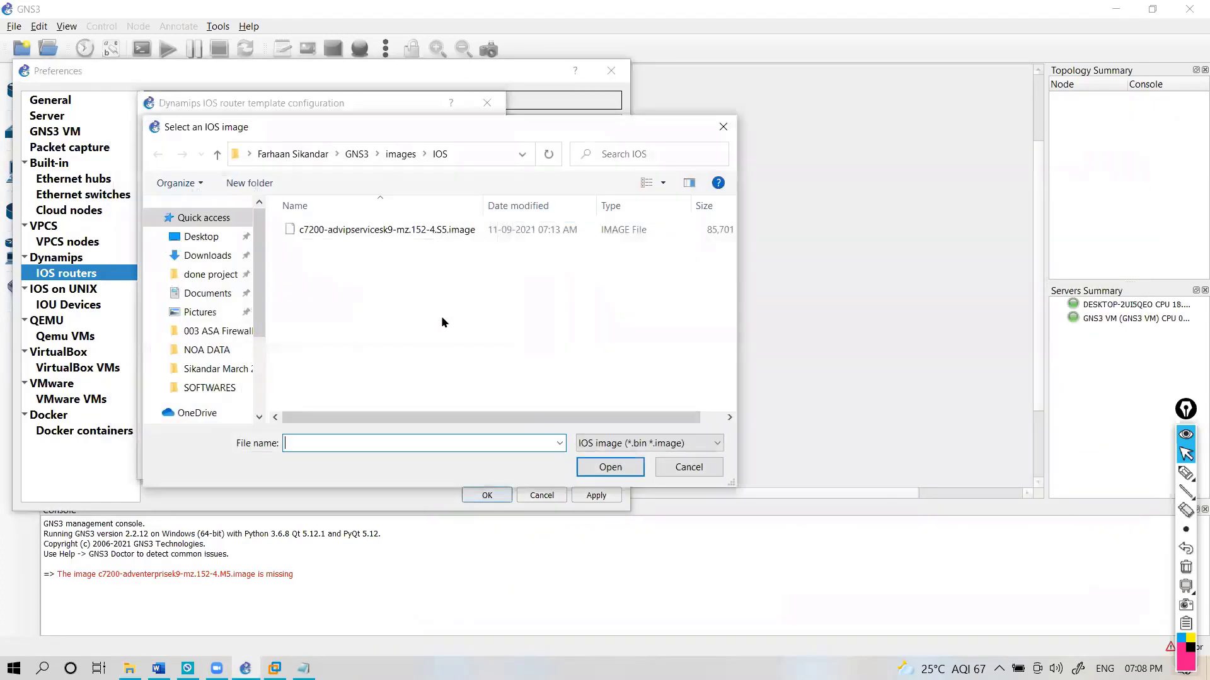
key(ctrl+v)
key(Return)
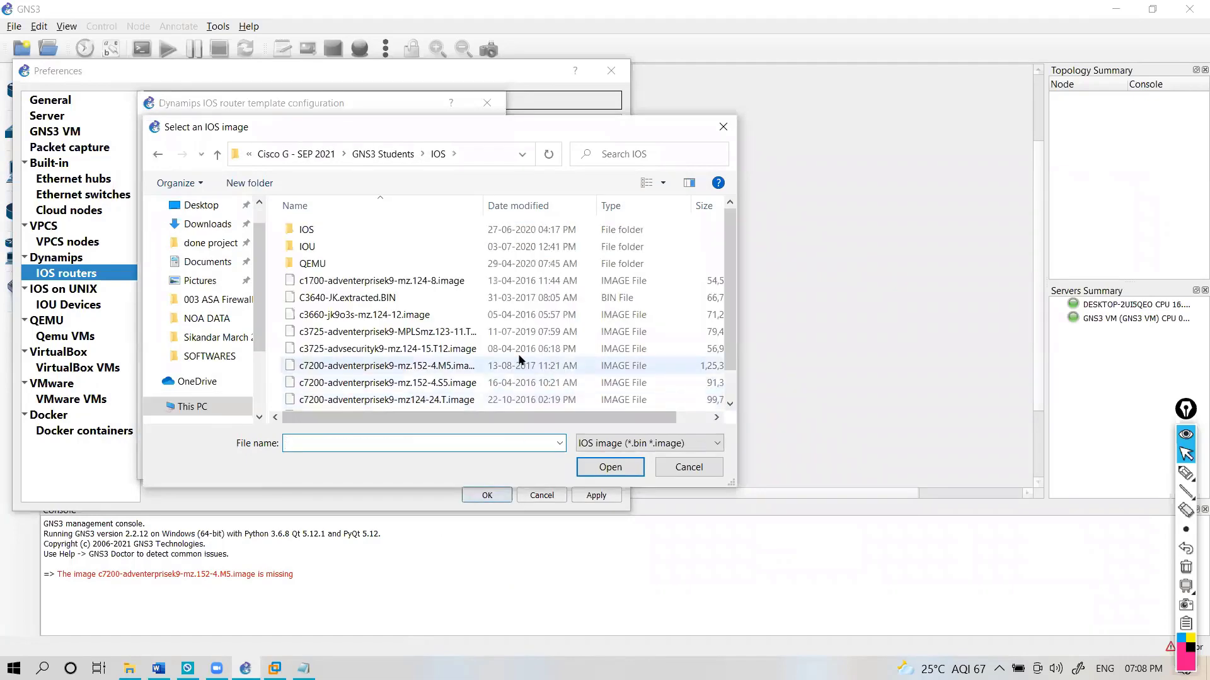
- Choose c7200-adventerprisek9-mz.152-4.M5.image, matching it to the Notepad note, and agree to copy it to the default images directory
key(alt+Tab)
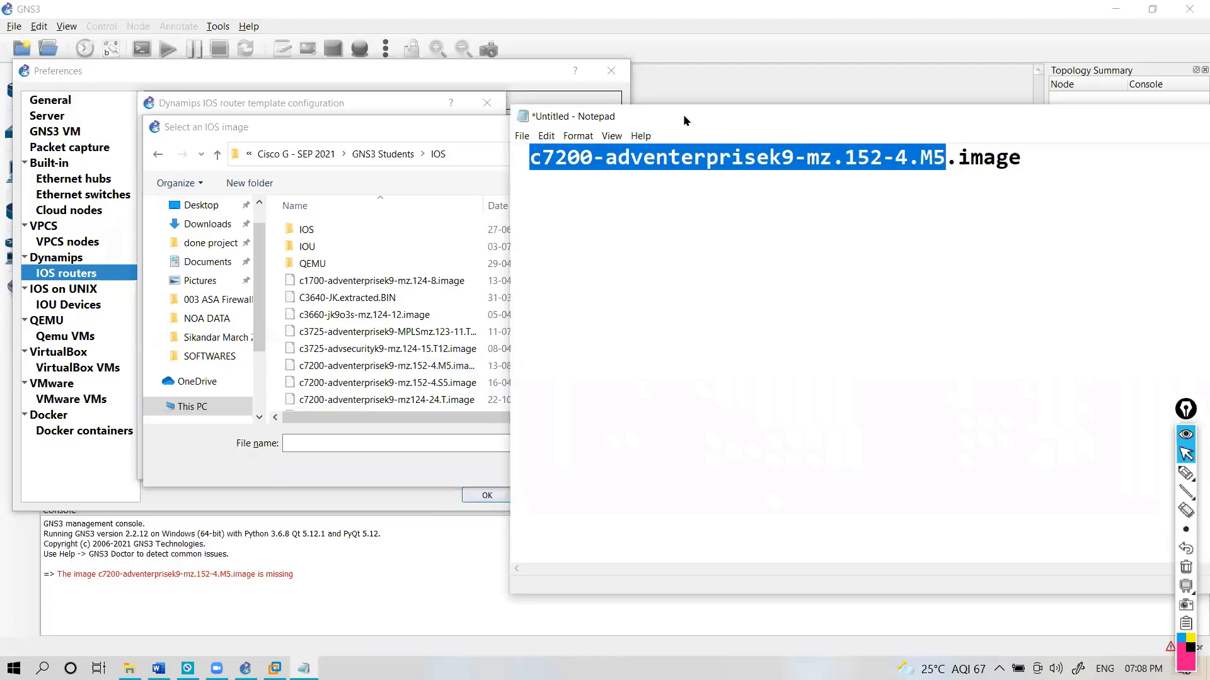
drag(683, 115, 732, 115)
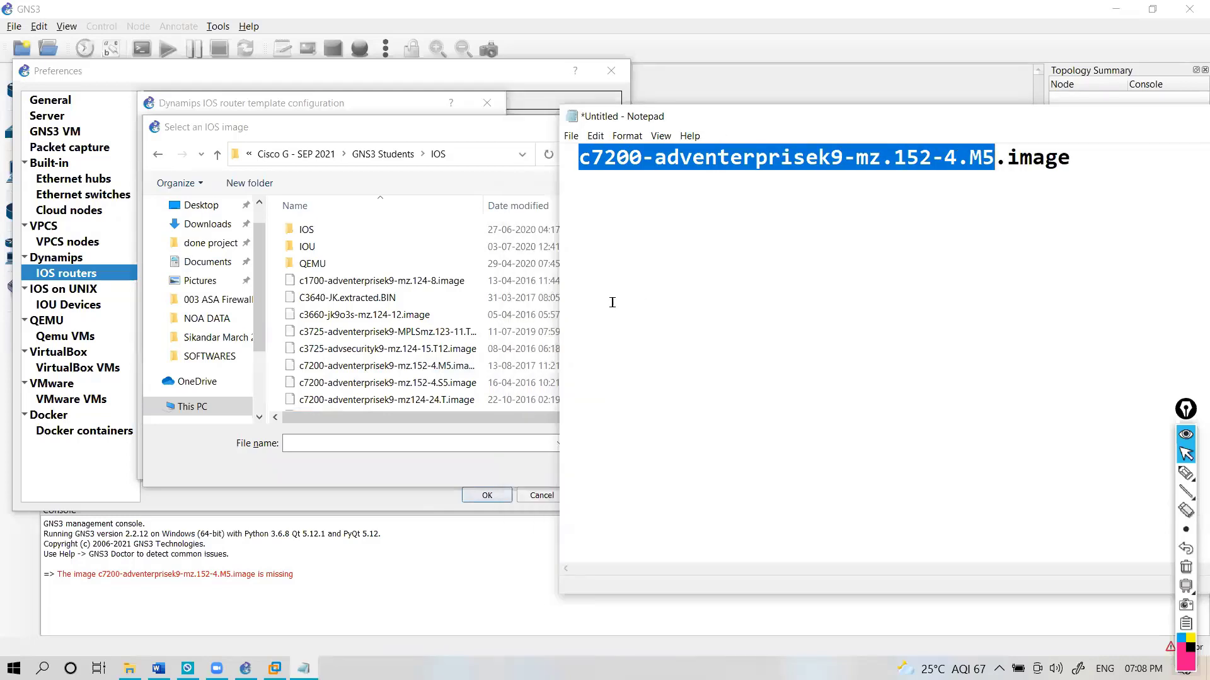
click(442, 367)
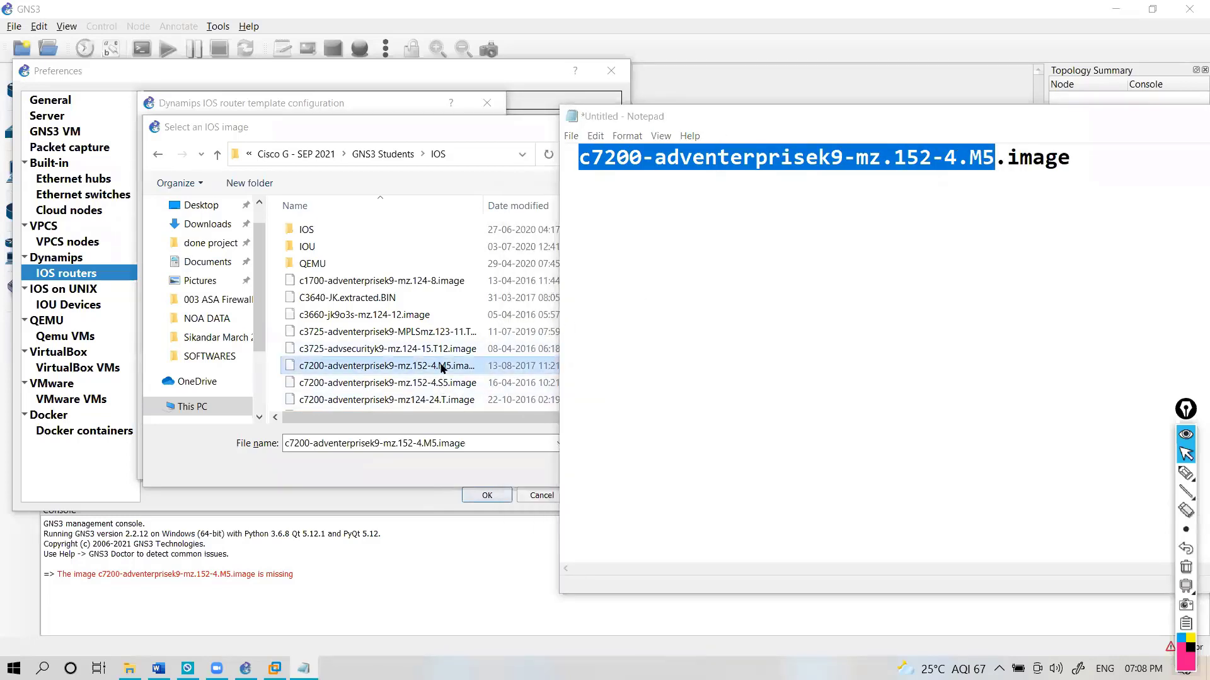
click(609, 468)
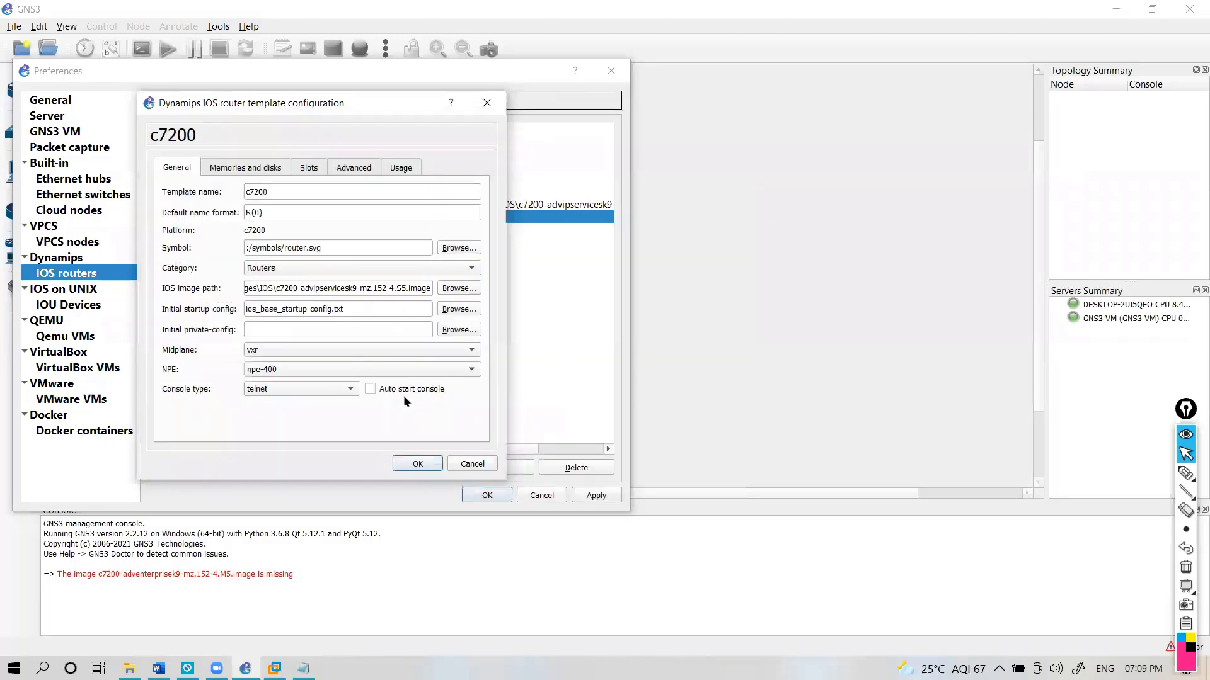
click(407, 458)
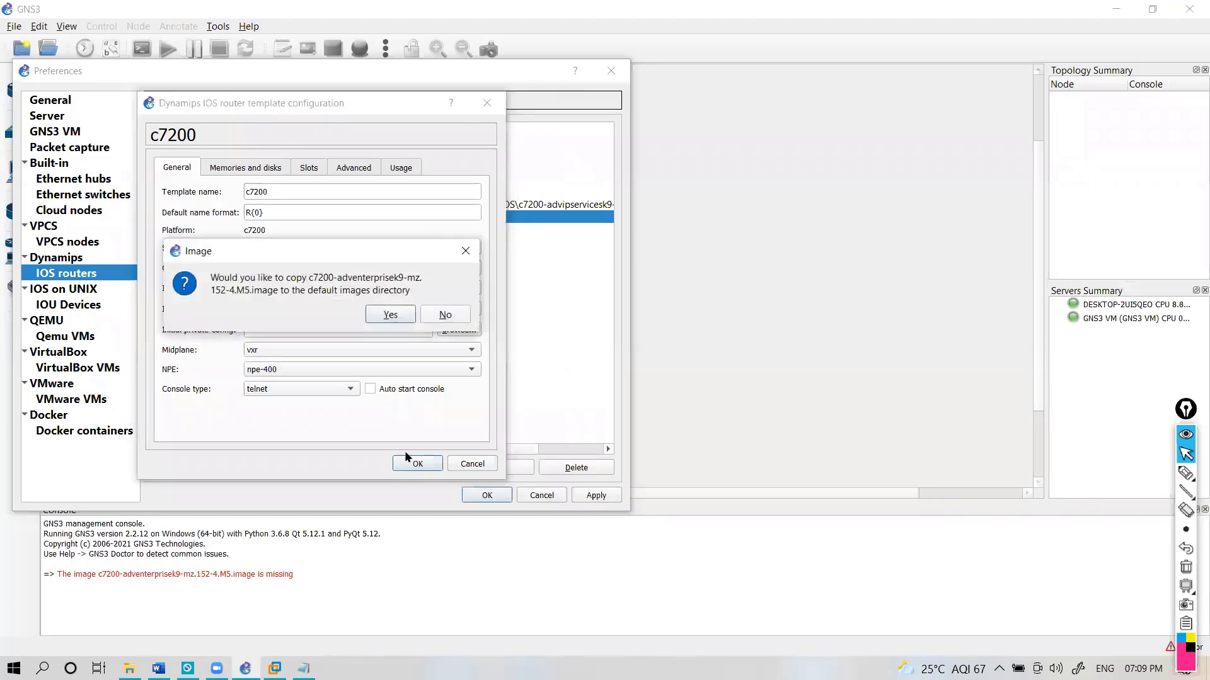
click(390, 314)
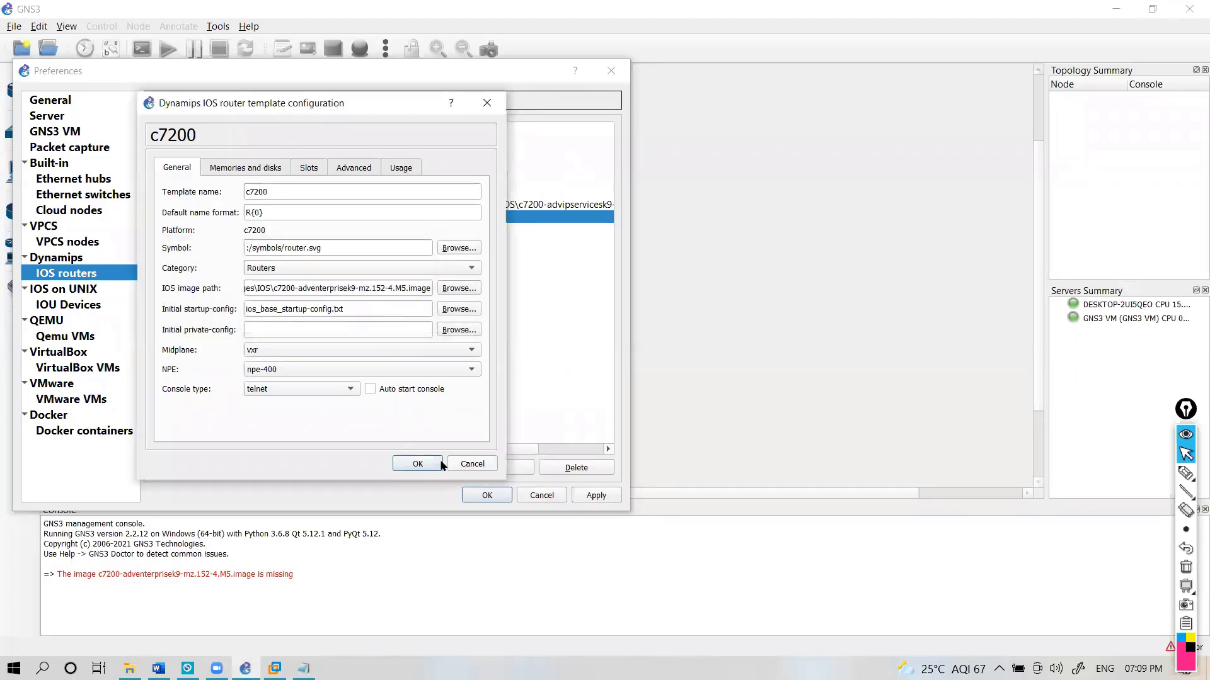
- Save the c7200 template with its new image, then apply and close the preferences
click(418, 463)
click(596, 495)
click(489, 497)
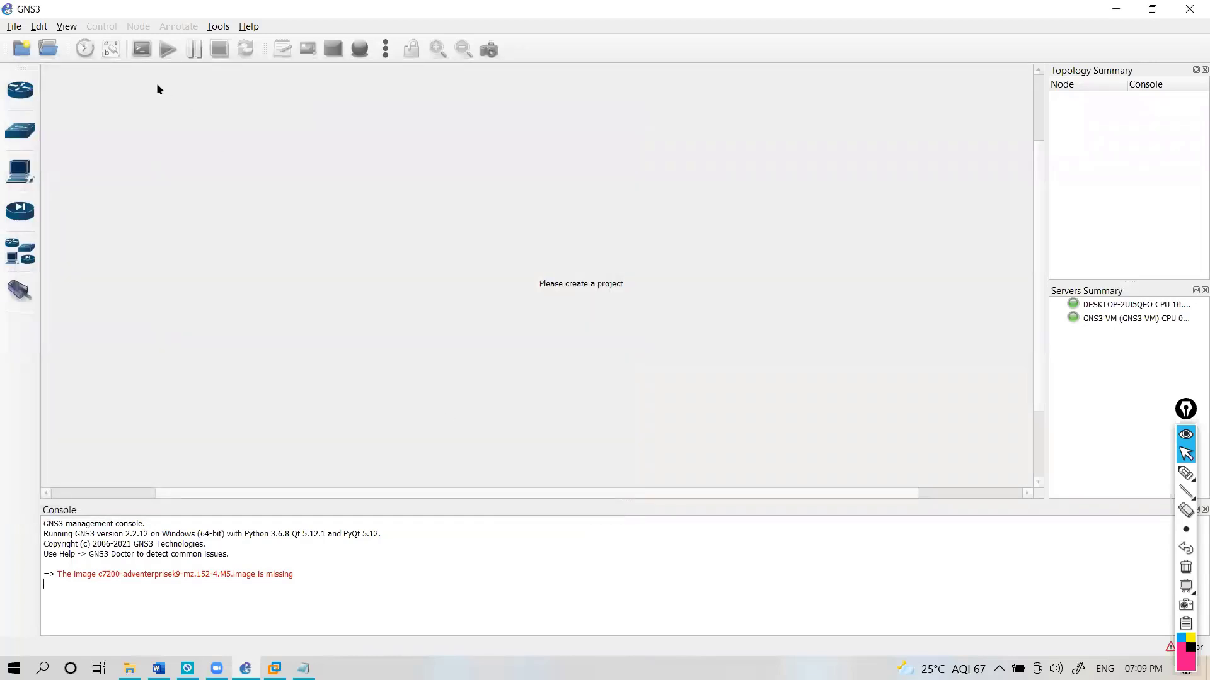
- Try to open the CCNP CCIE Default project again and dismiss the resulting dialog
click(13, 26)
click(38, 59)
double_click(215, 150)
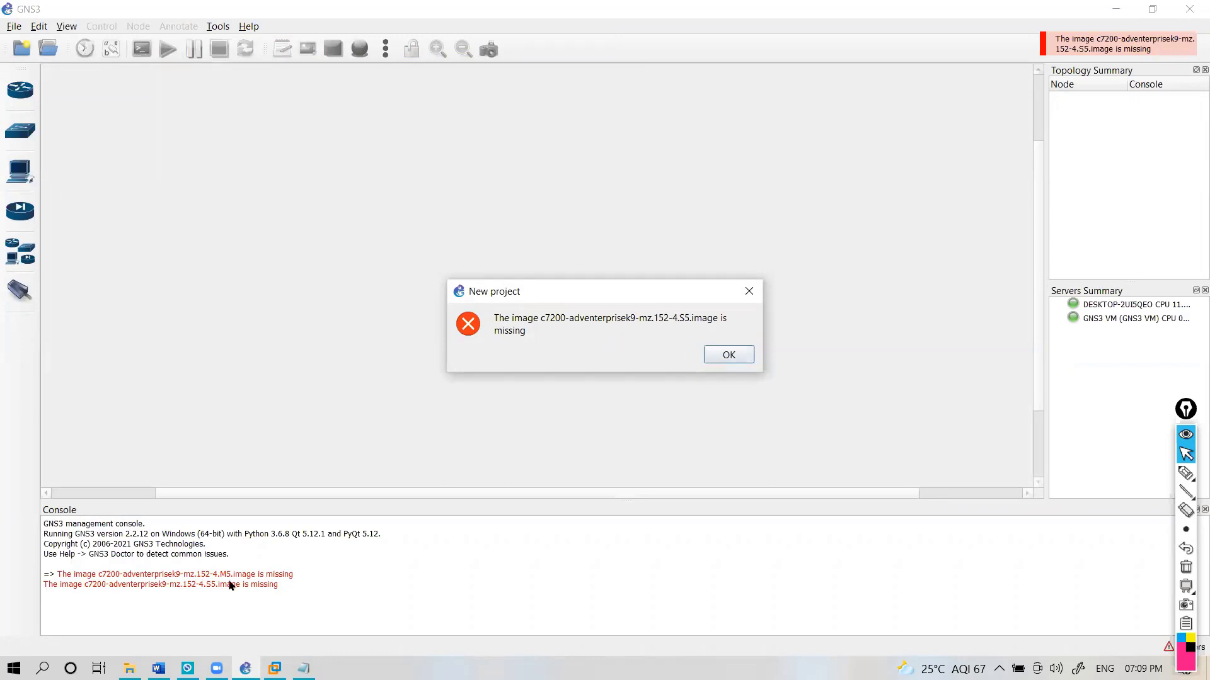
click(717, 356)
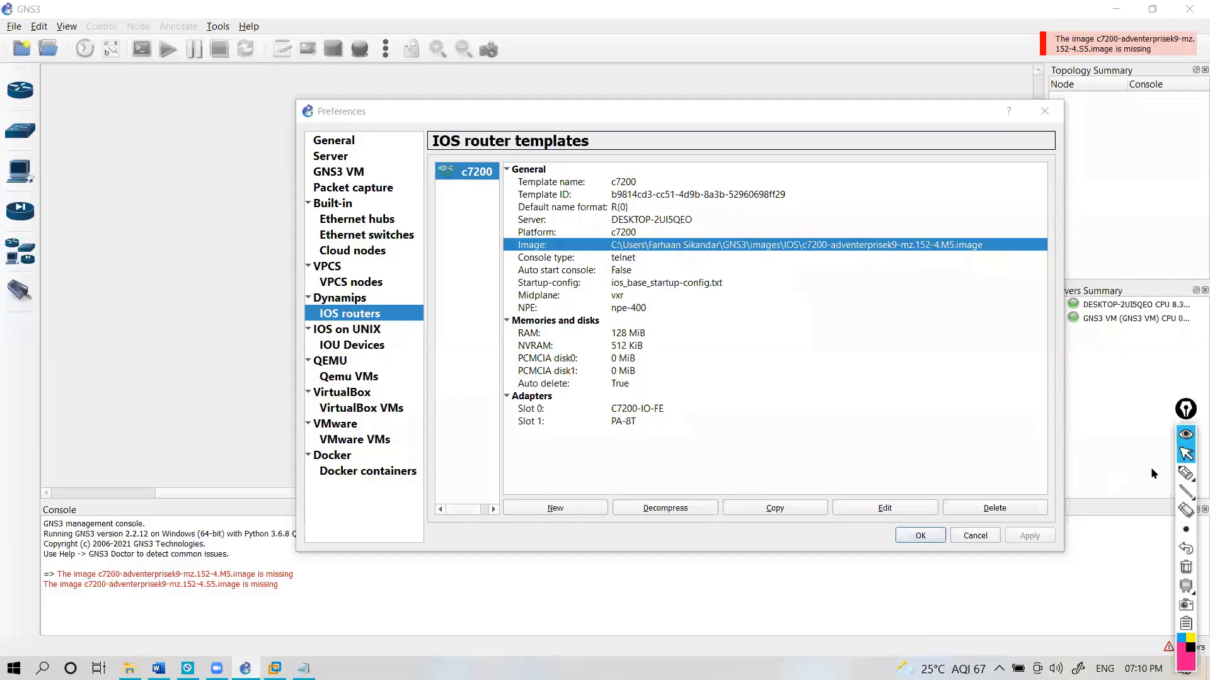
- Circle the missing-image errors in the console with the screen pen, add an arrow above them, and clear the annotations
click(1186, 472)
mouse_move(323, 582)
mouse_down()
mouse_move(64, 556)
mouse_move(225, 613)
mouse_up()
mouse_move(220, 541)
mouse_down()
mouse_move(214, 441)
mouse_move(190, 449)
mouse_up()
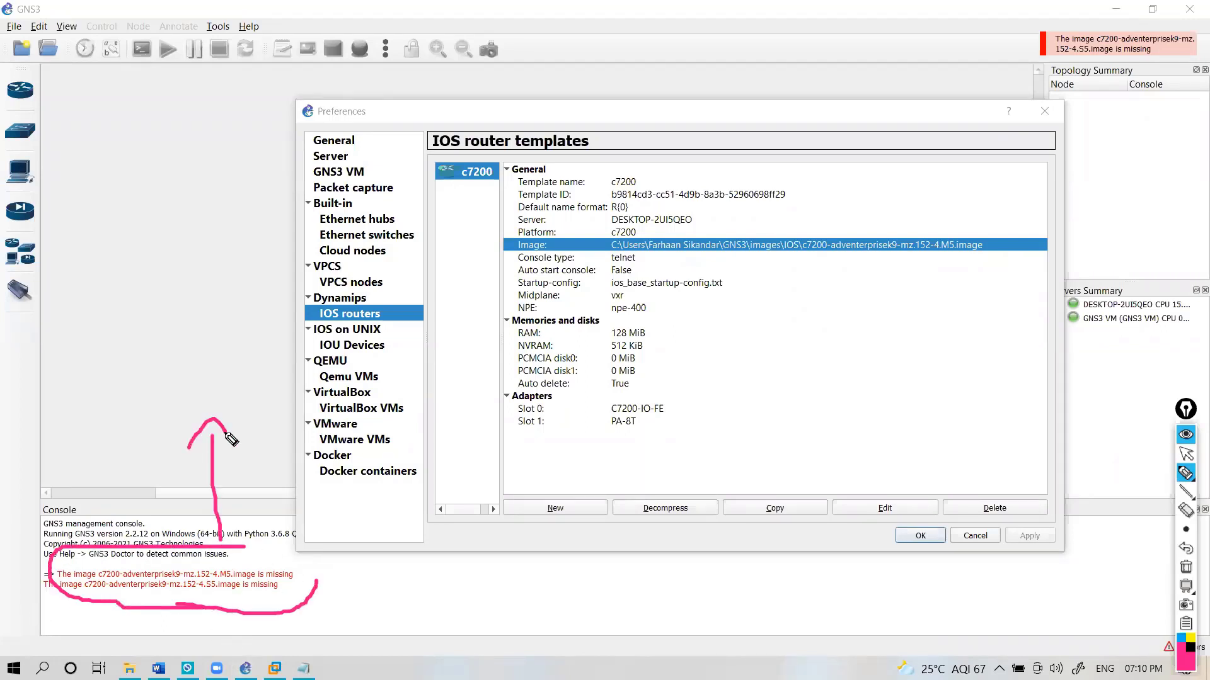
key(ctrl+shift+w)
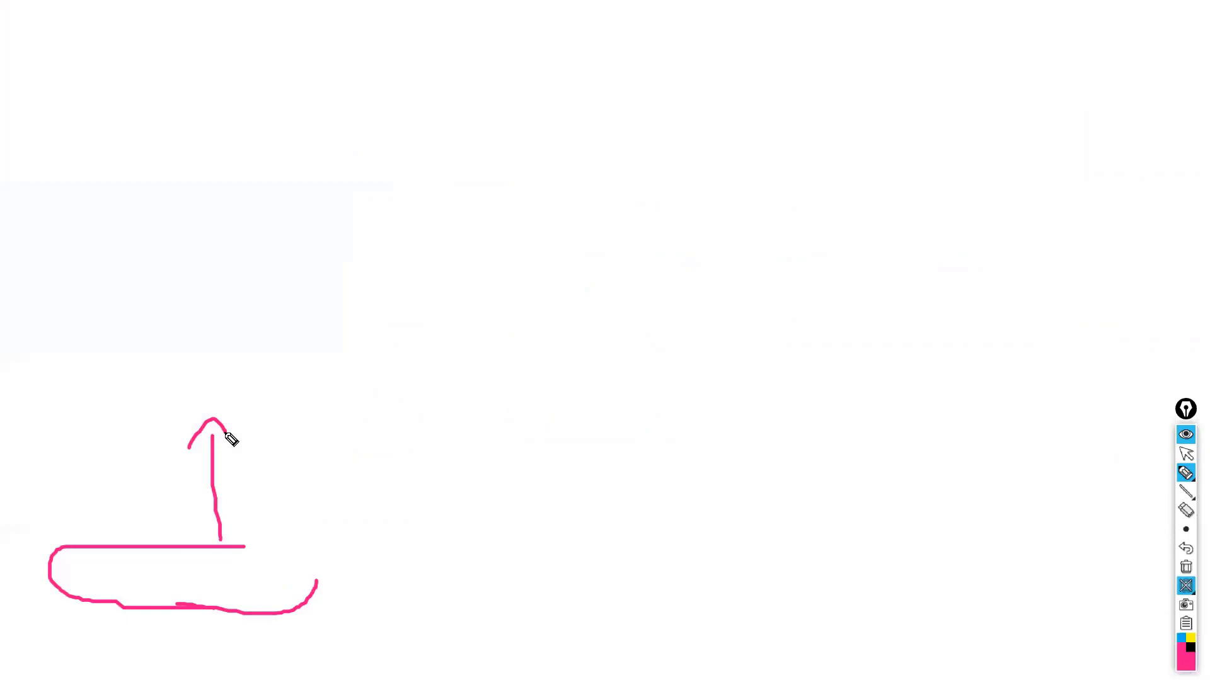
key(ctrl+shift+w)
key(ctrl+shift+c)
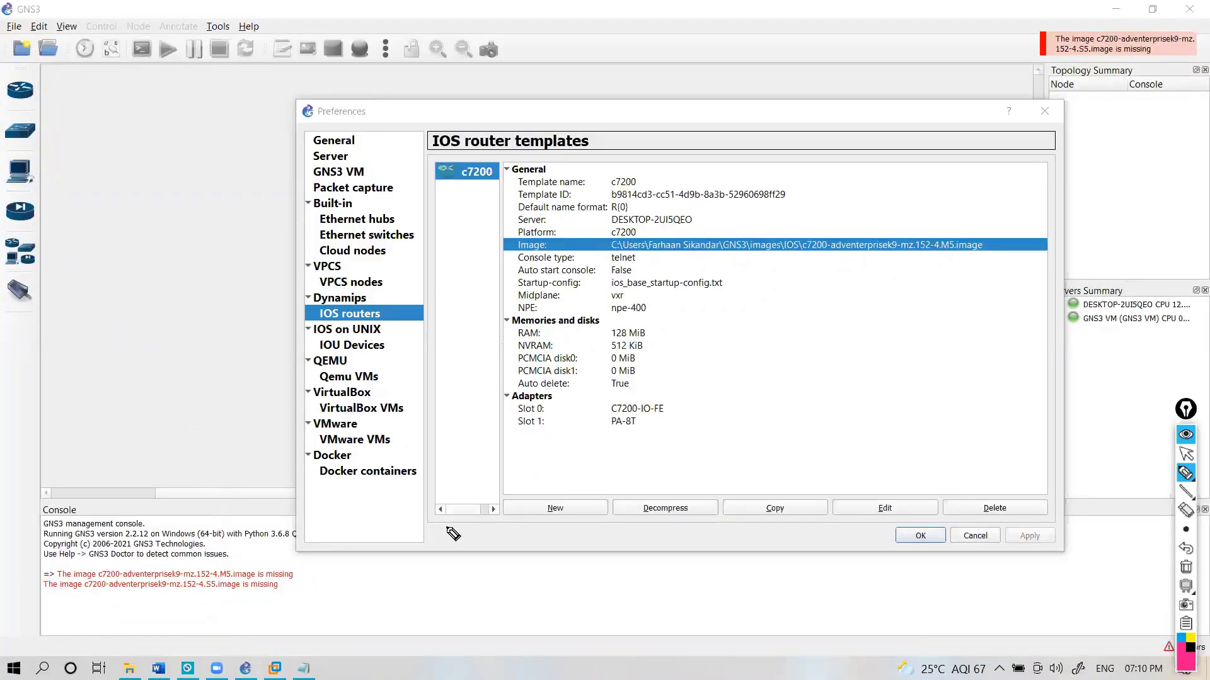
key(ctrl+shift+1)
- Start a new IOS router template on the local computer using the existing image c7200-advipservicesk9-mz.152-4.S5.image
click(543, 485)
click(547, 512)
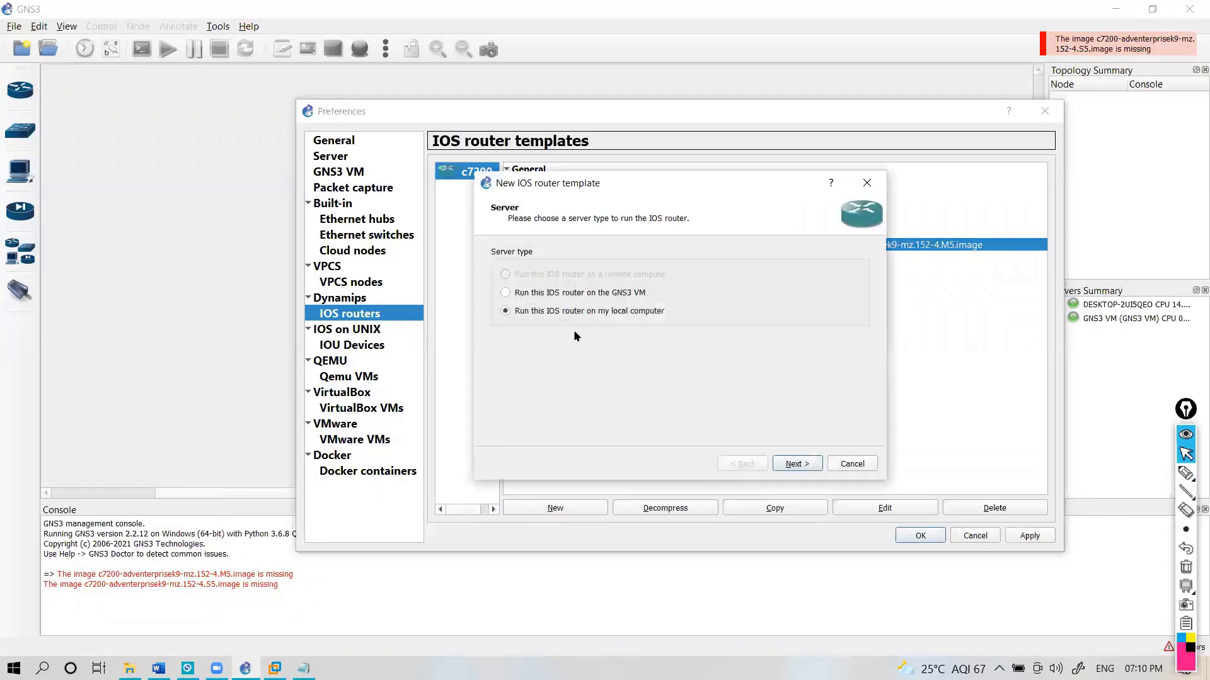
click(812, 465)
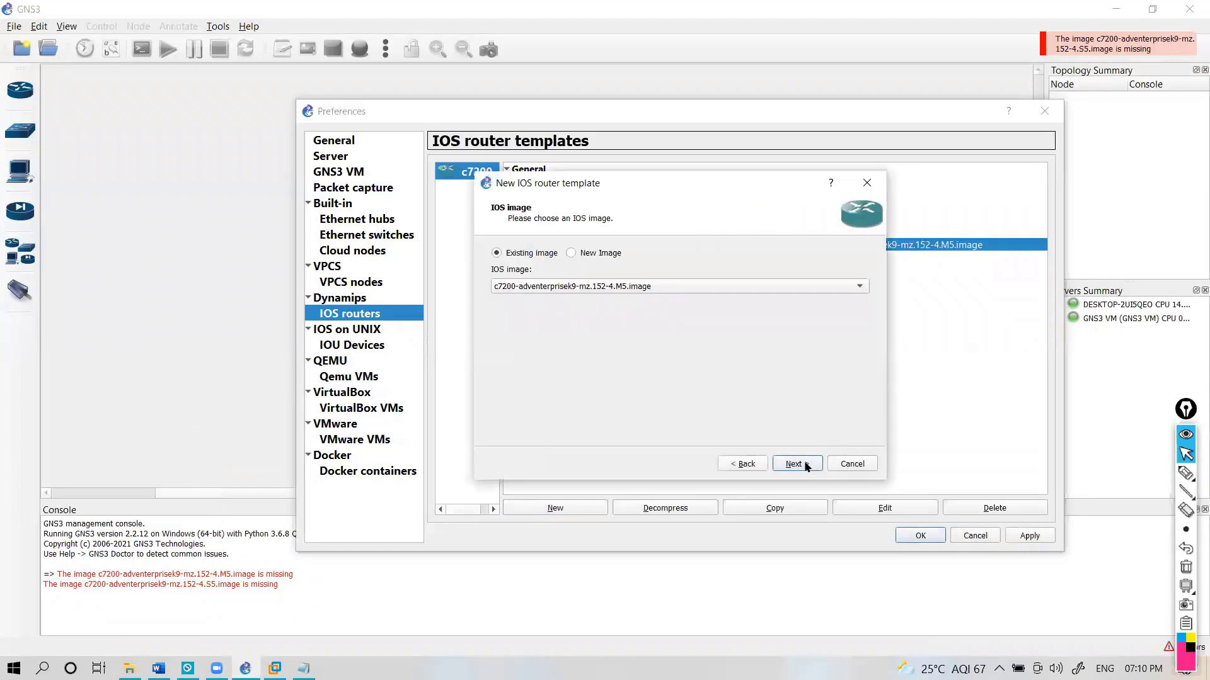
click(605, 288)
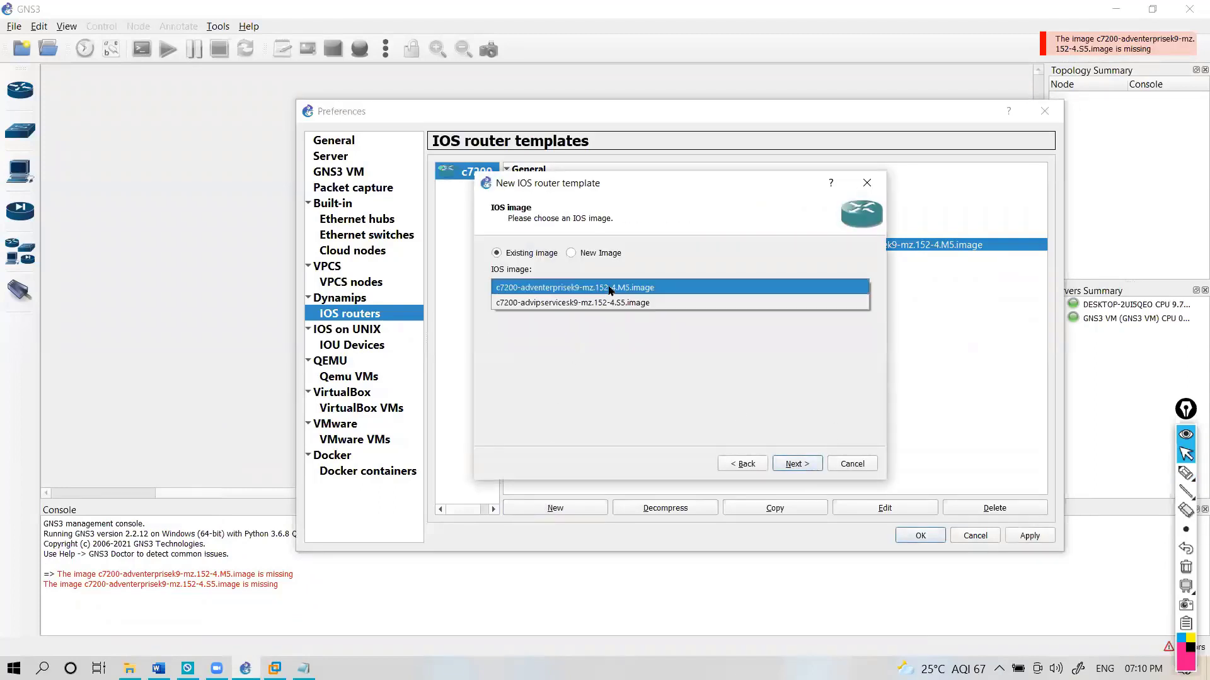
click(627, 302)
click(804, 467)
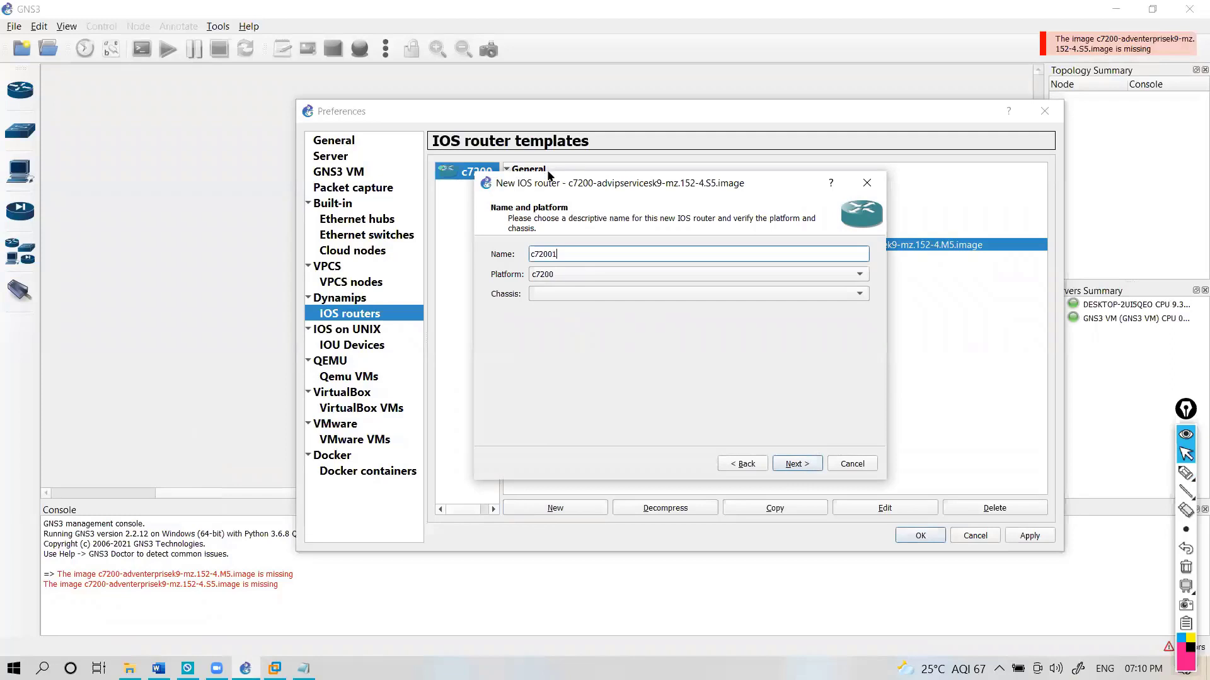
- Accept the name c72001 and platform c7200 for the new router, and set its default RAM to 128 MiB
drag(561, 183, 594, 203)
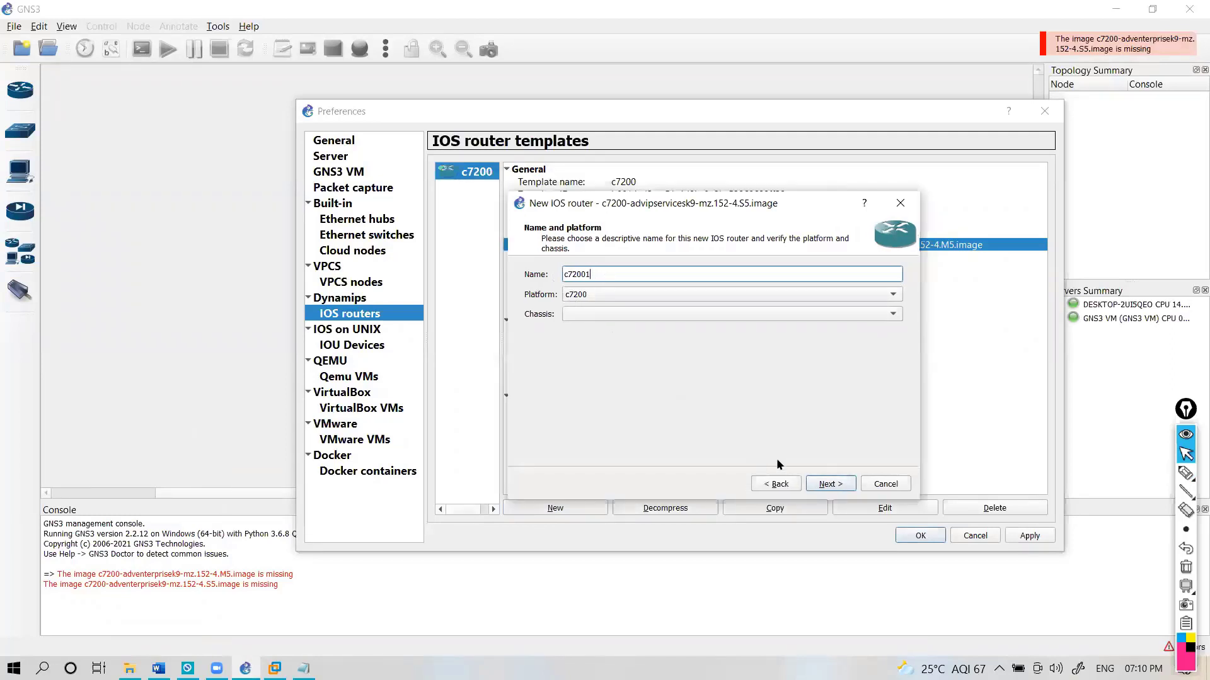
click(823, 485)
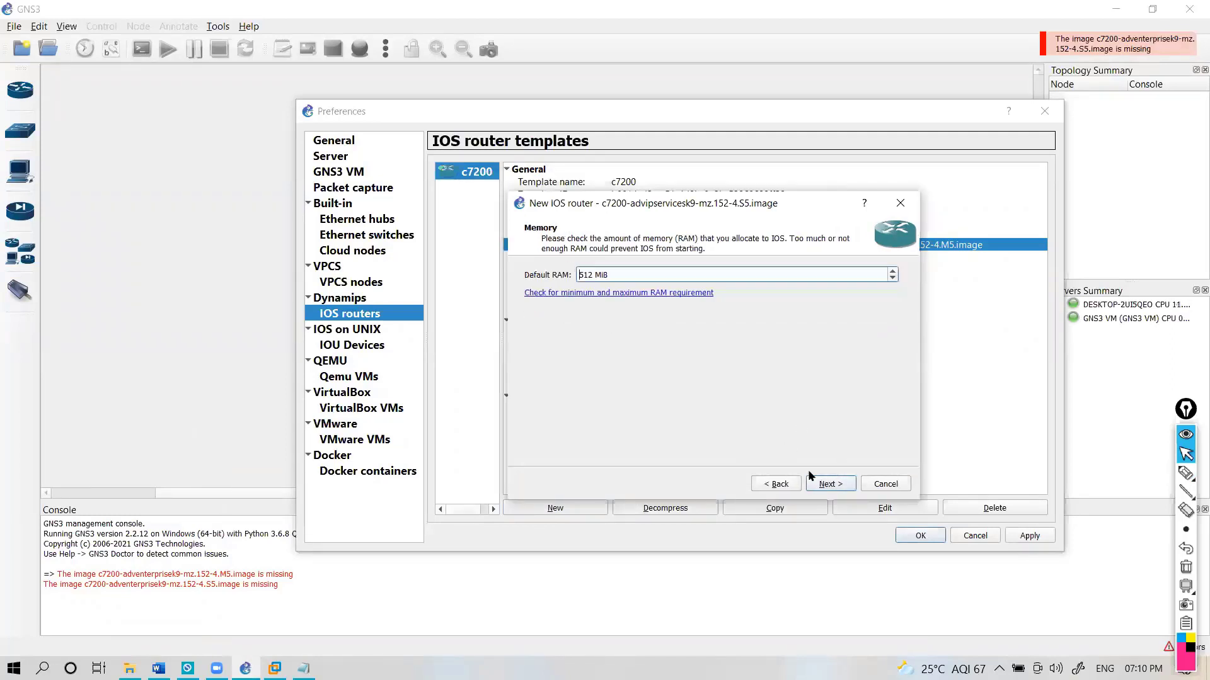
key(ctrl+a)
text(128)
click(825, 484)
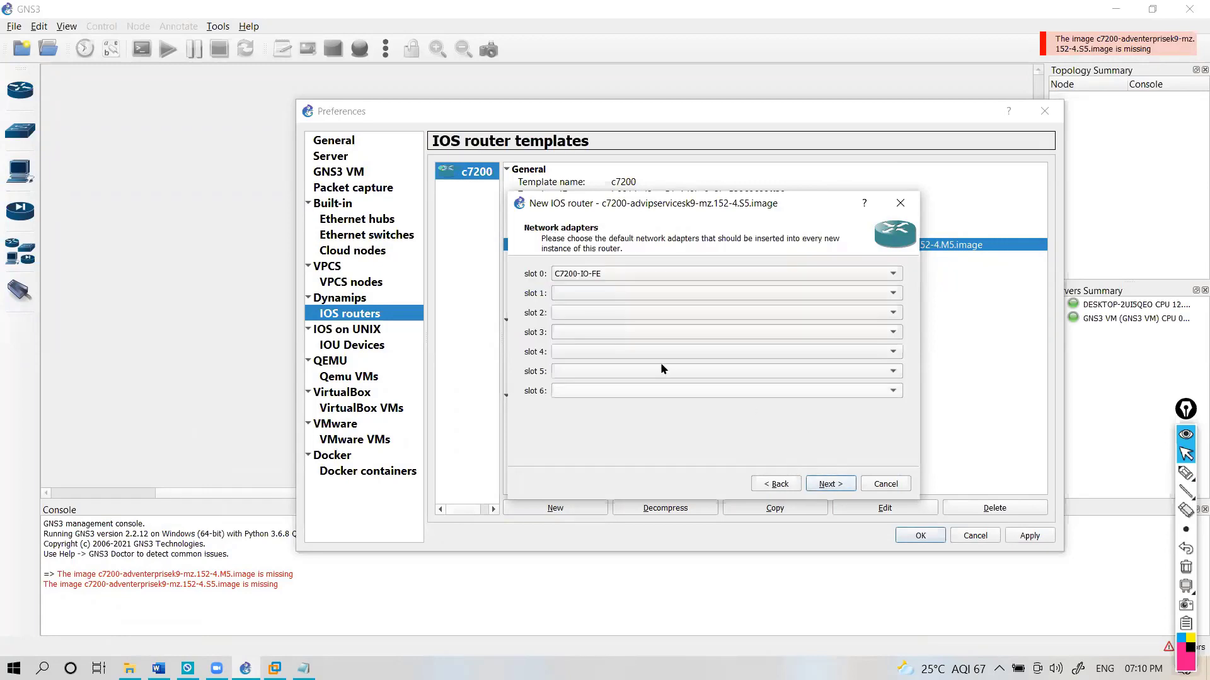
- Add a PA-8T adapter in slot 1 and finish the c72001 template without an Idle-PC value
click(595, 291)
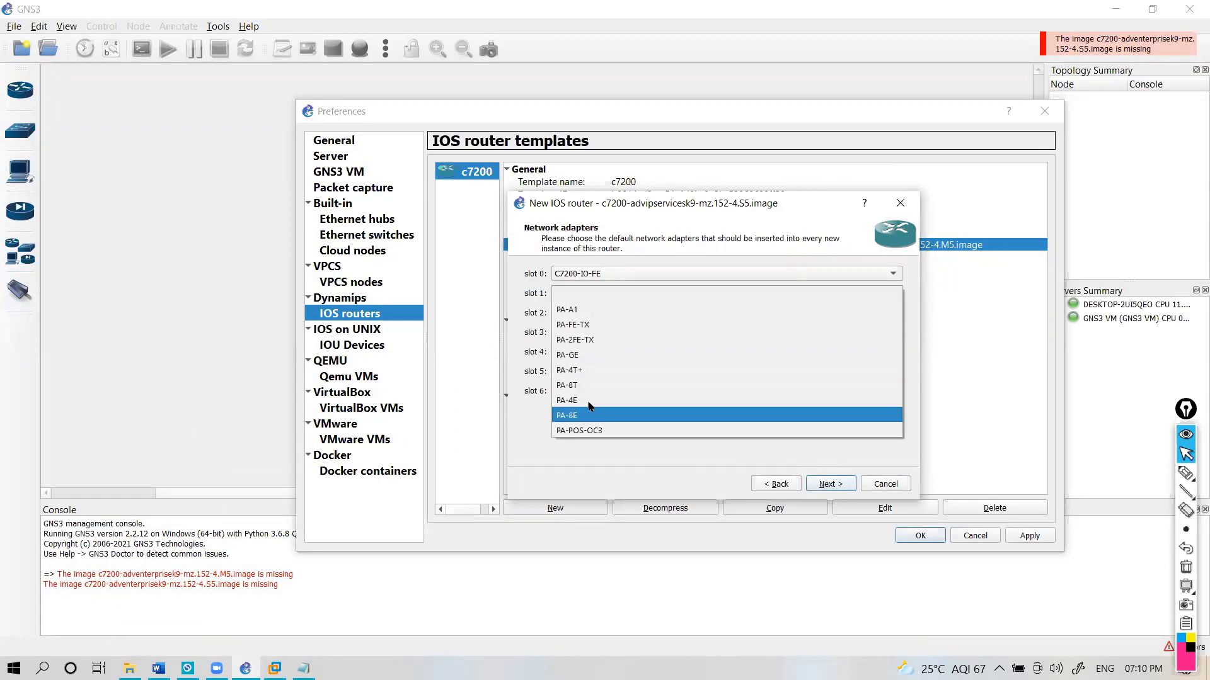
click(587, 385)
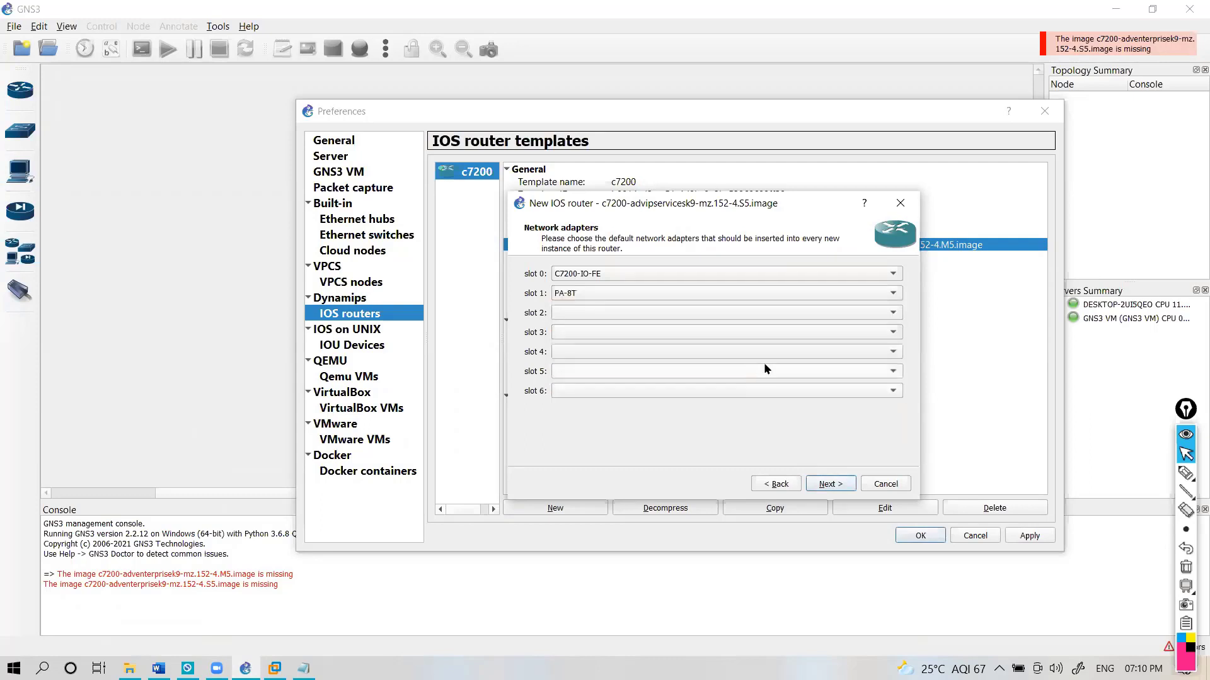
click(827, 484)
click(829, 480)
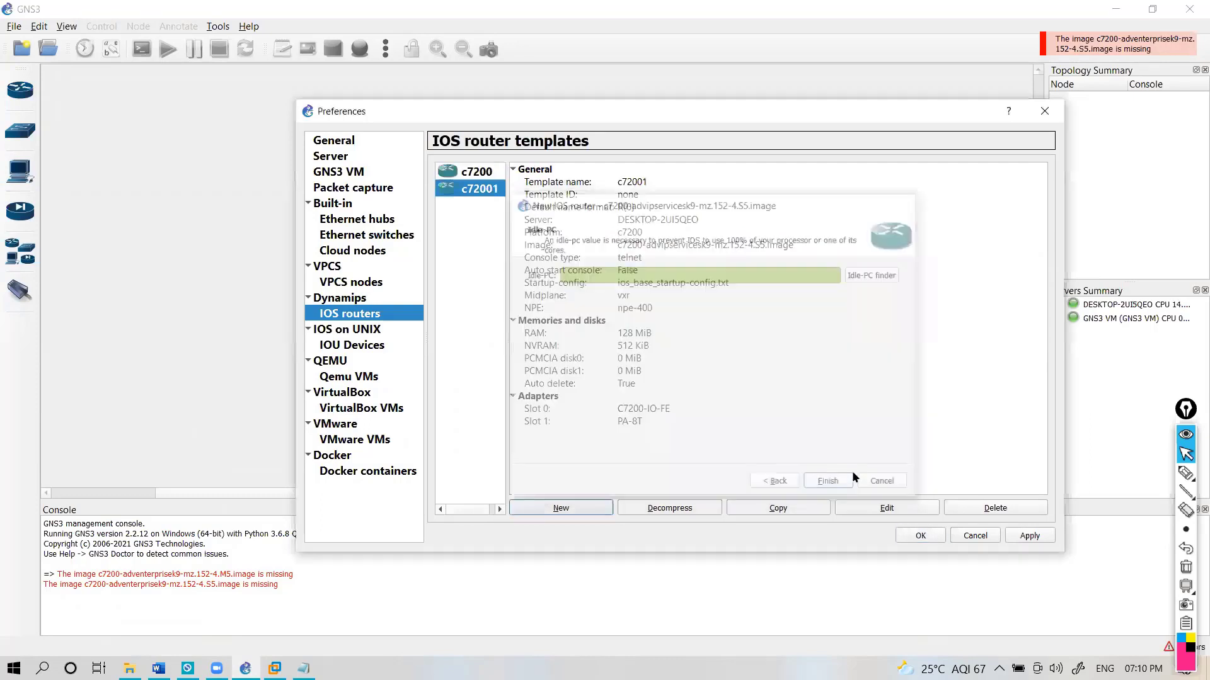
- Save the new c72001 router template, close the preferences, and highlight the missing-image messages in the console
click(1016, 537)
click(920, 536)
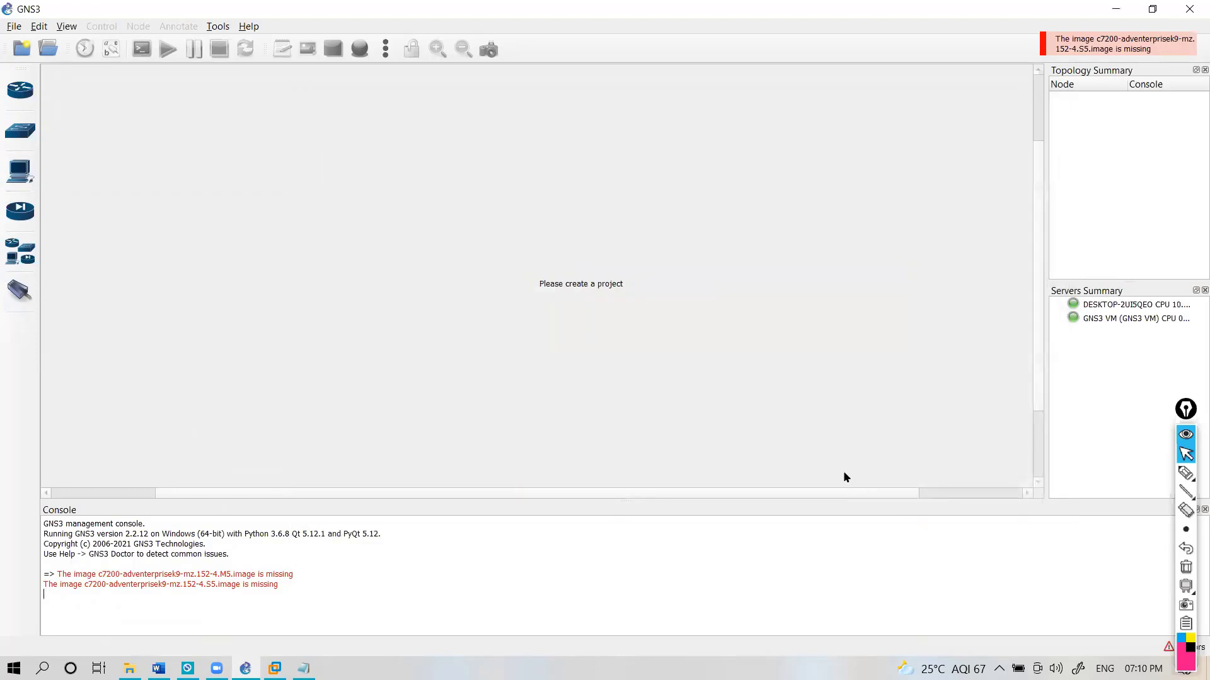
drag(72, 575, 340, 582)
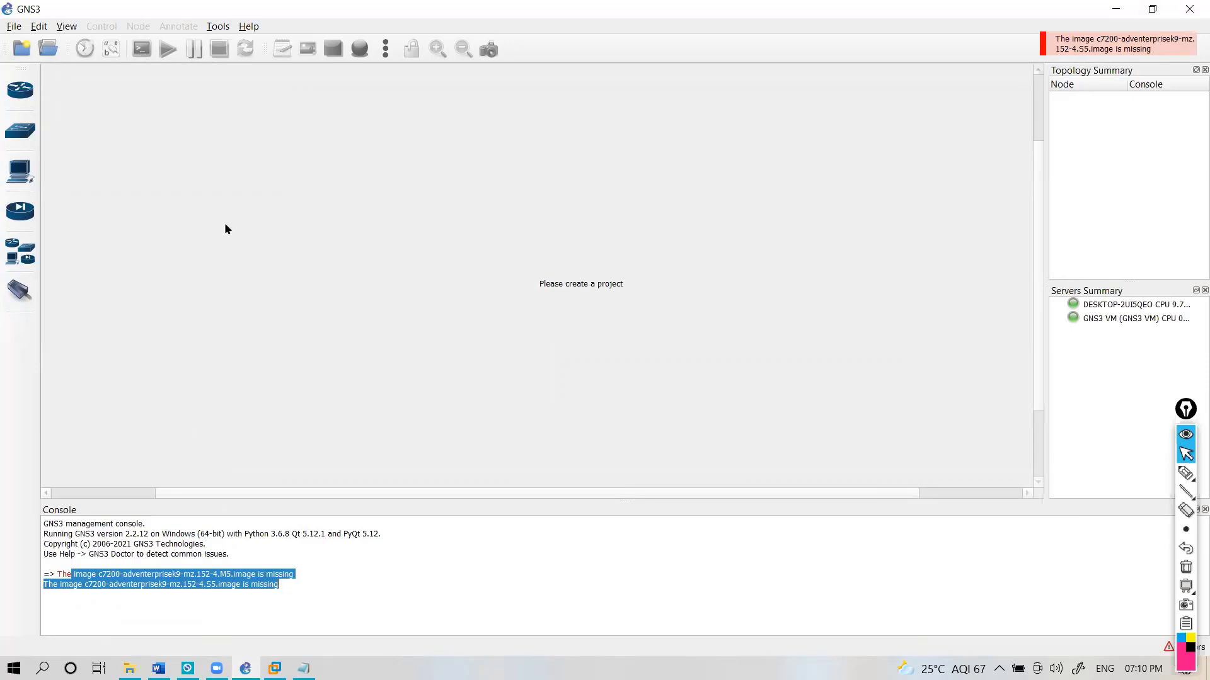
- Try to open the CCNP CCIE Default project, highlight the image name in the error, and dismiss the error
click(55, 50)
double_click(216, 149)
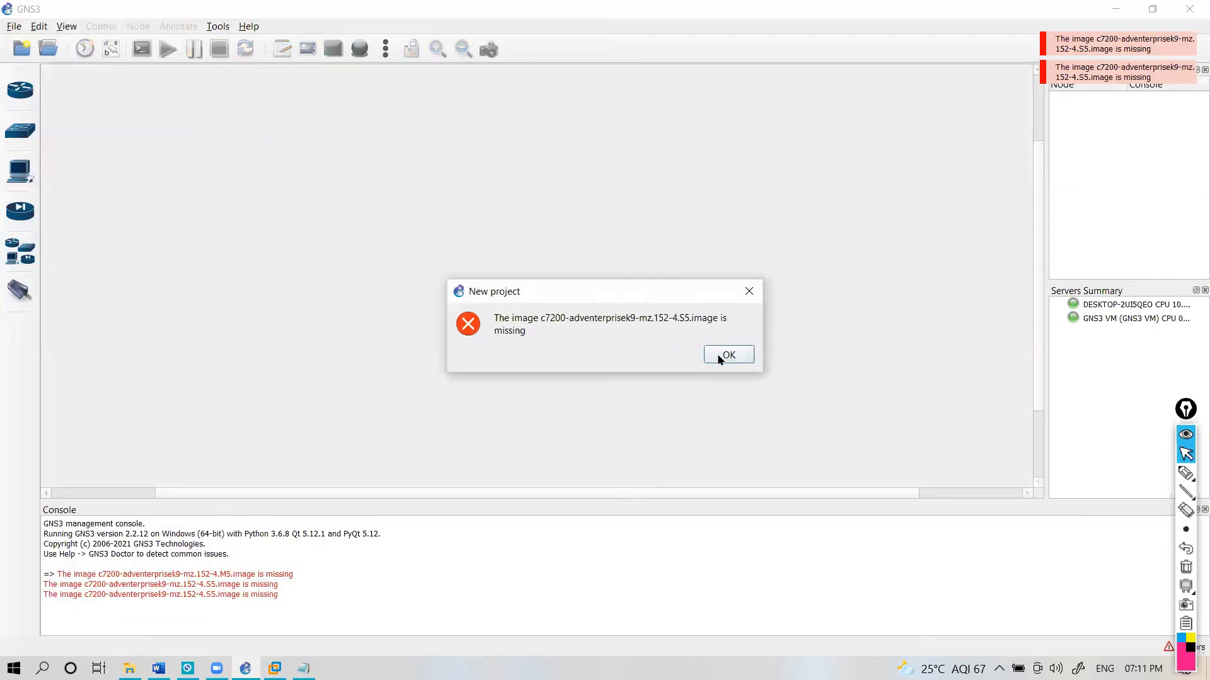
drag(539, 318, 653, 330)
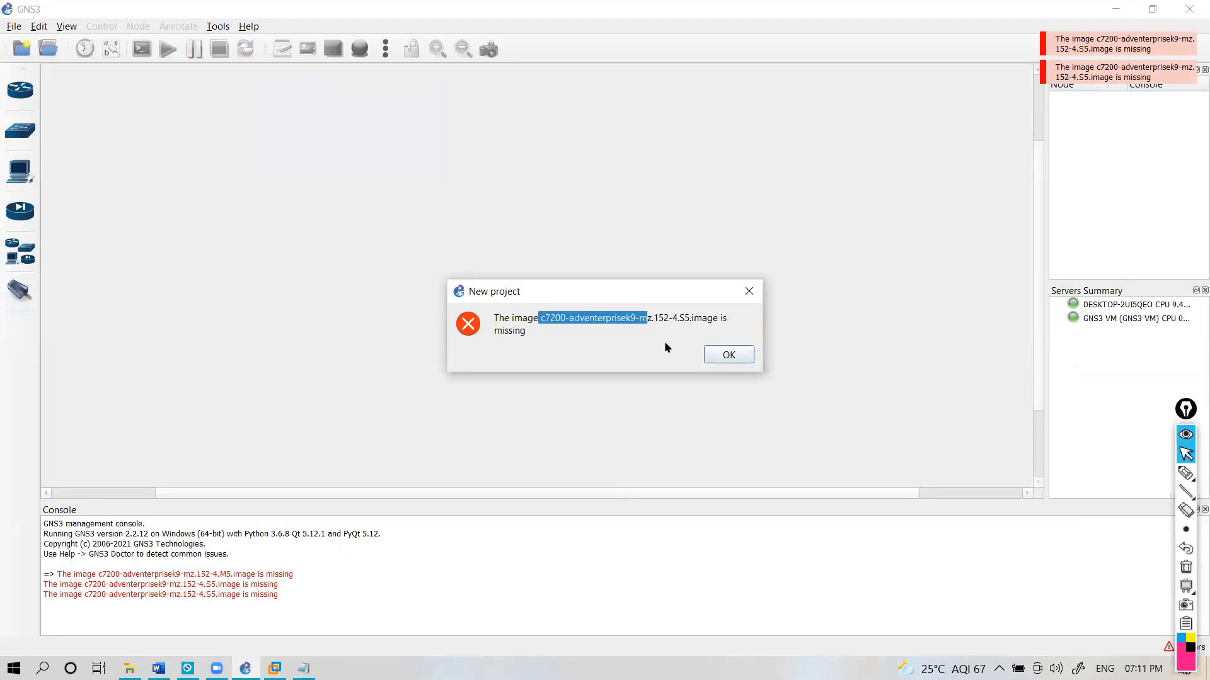
click(729, 355)
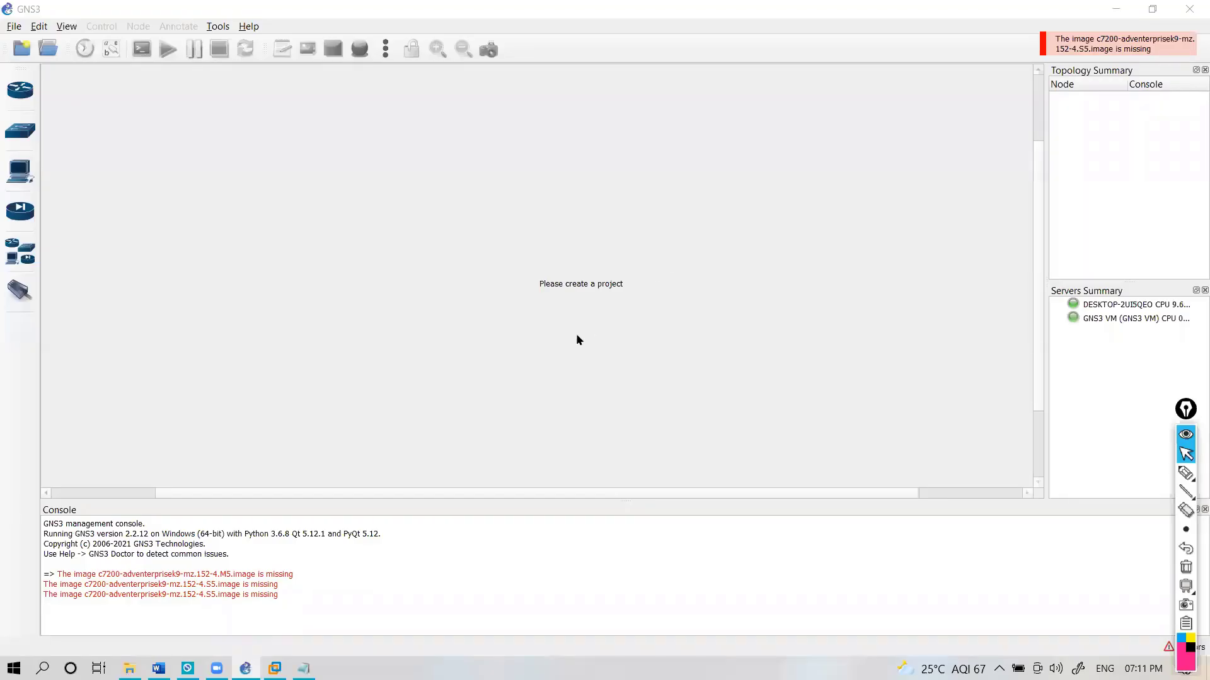
- Open the CCNP CCIE Default project file for editing in WordPad and move its window clear of the project file list
click(14, 26)
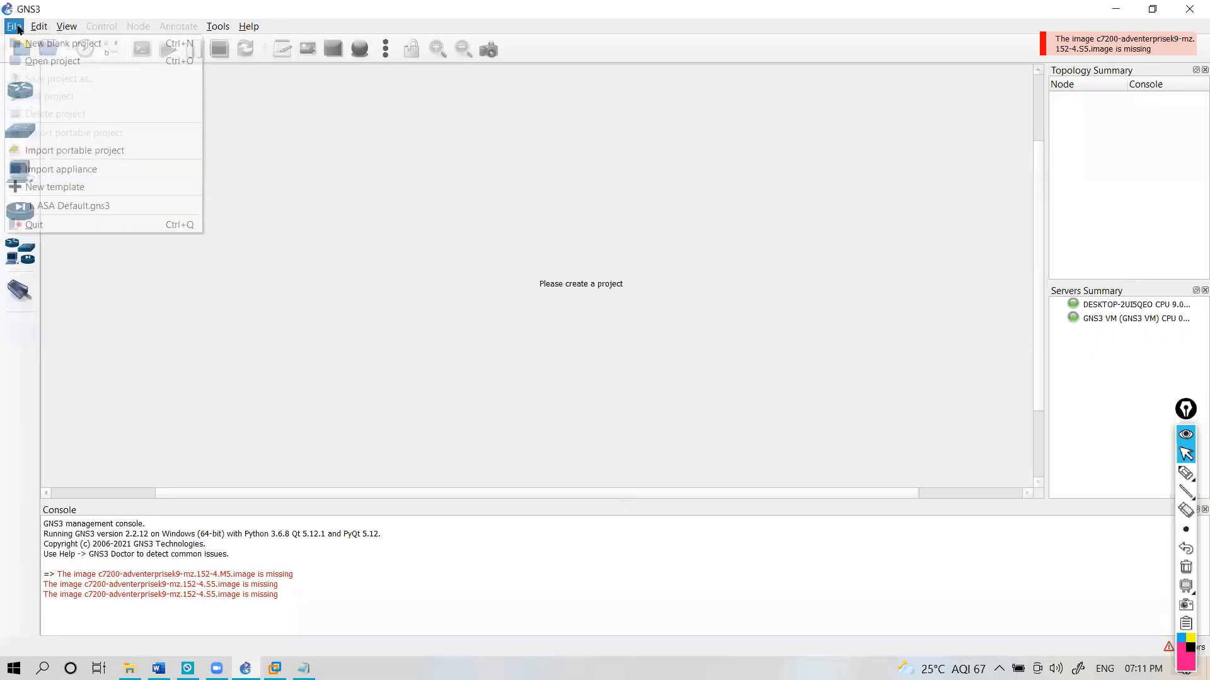
click(33, 61)
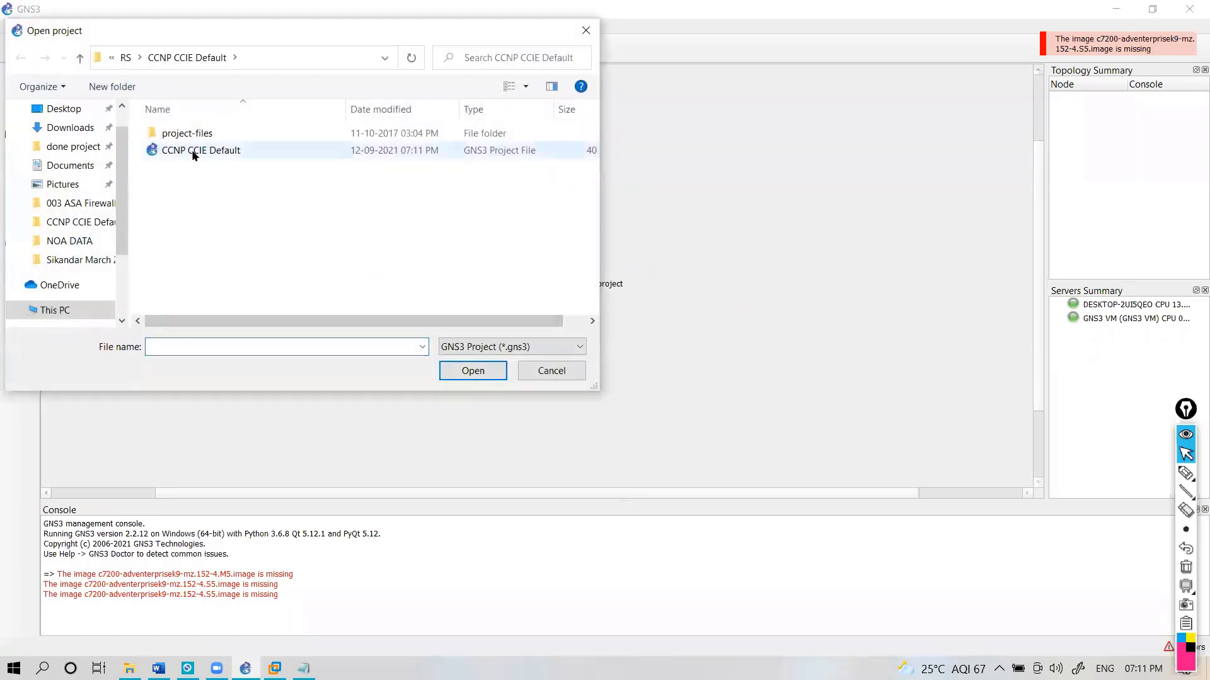
right_click(193, 152)
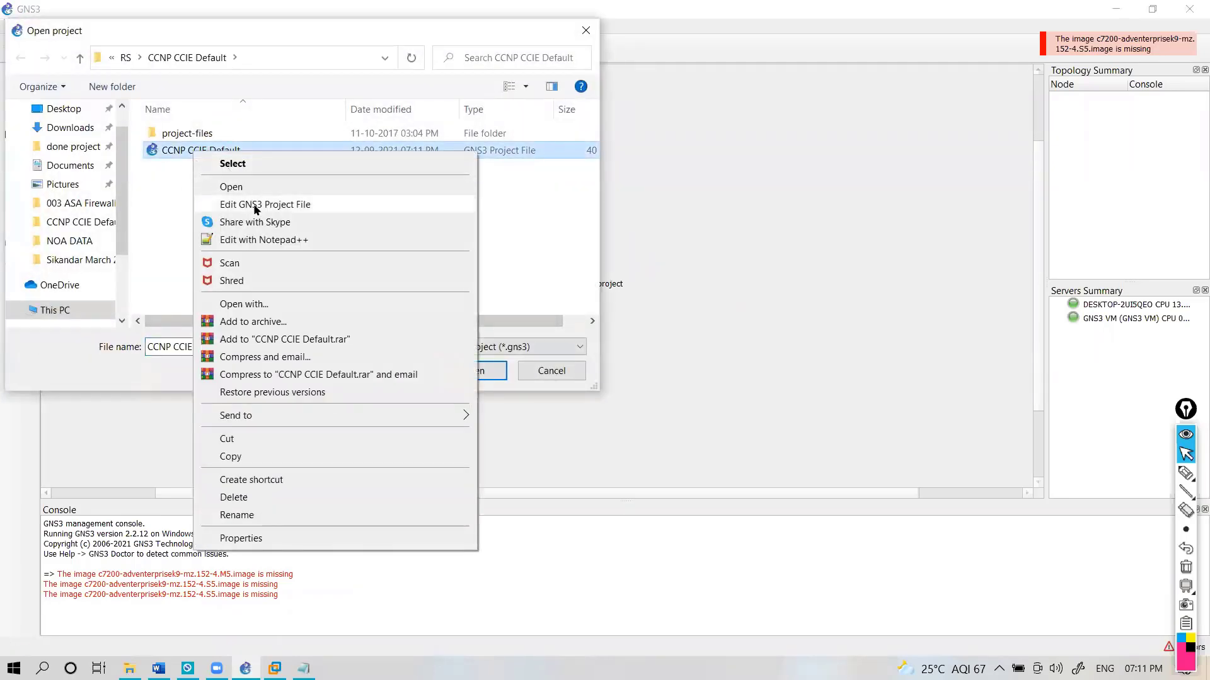
click(255, 205)
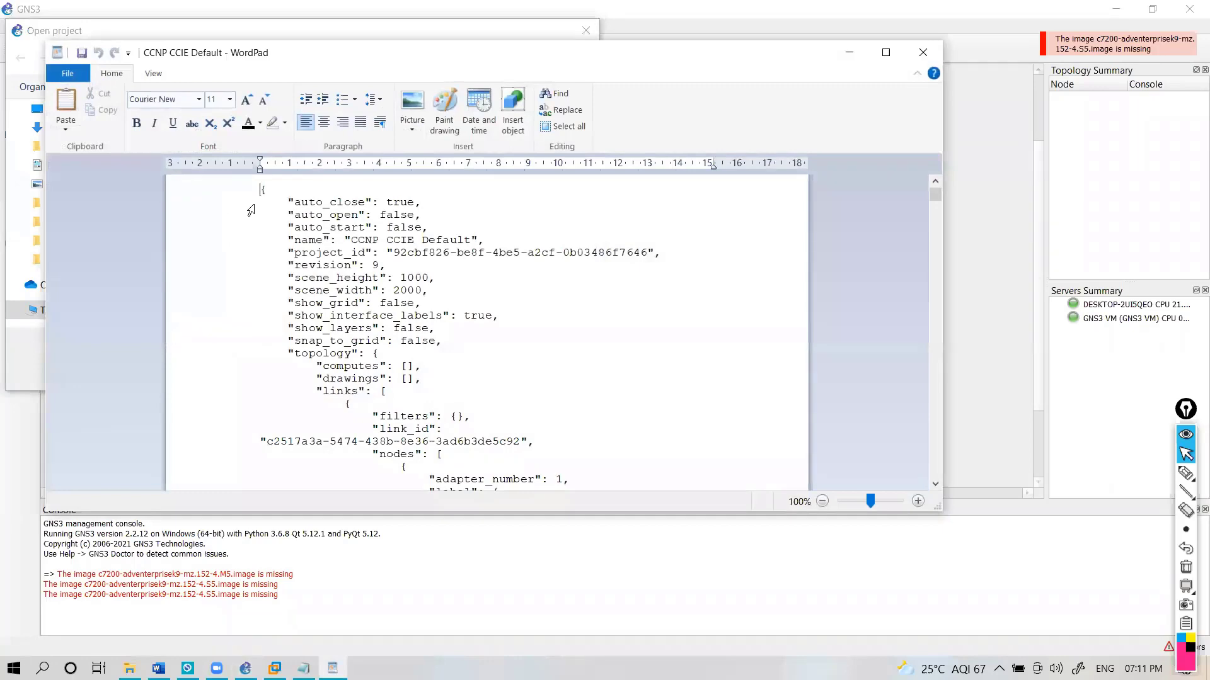
click(372, 290)
drag(290, 62, 455, 113)
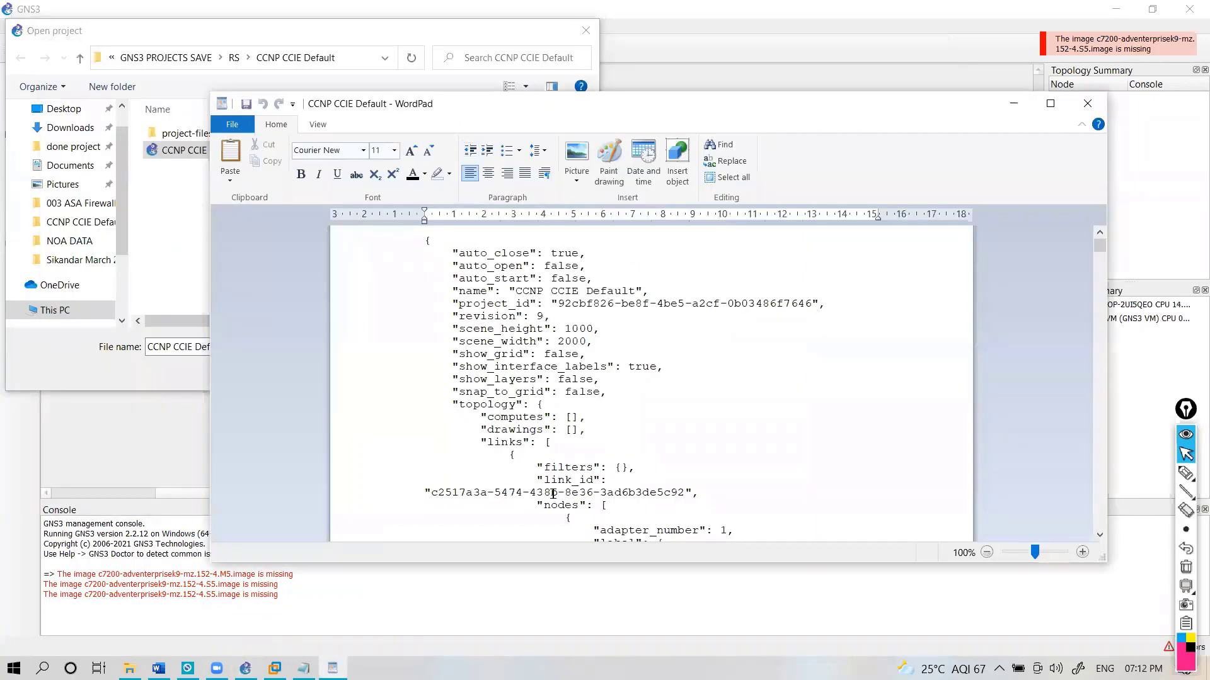
- Search the project file for 7200, enlarge the view, and highlight the first router's c7200-adventerprisek9-mz.152-4.M5.image entry
click(606, 393)
key(ctrl+f)
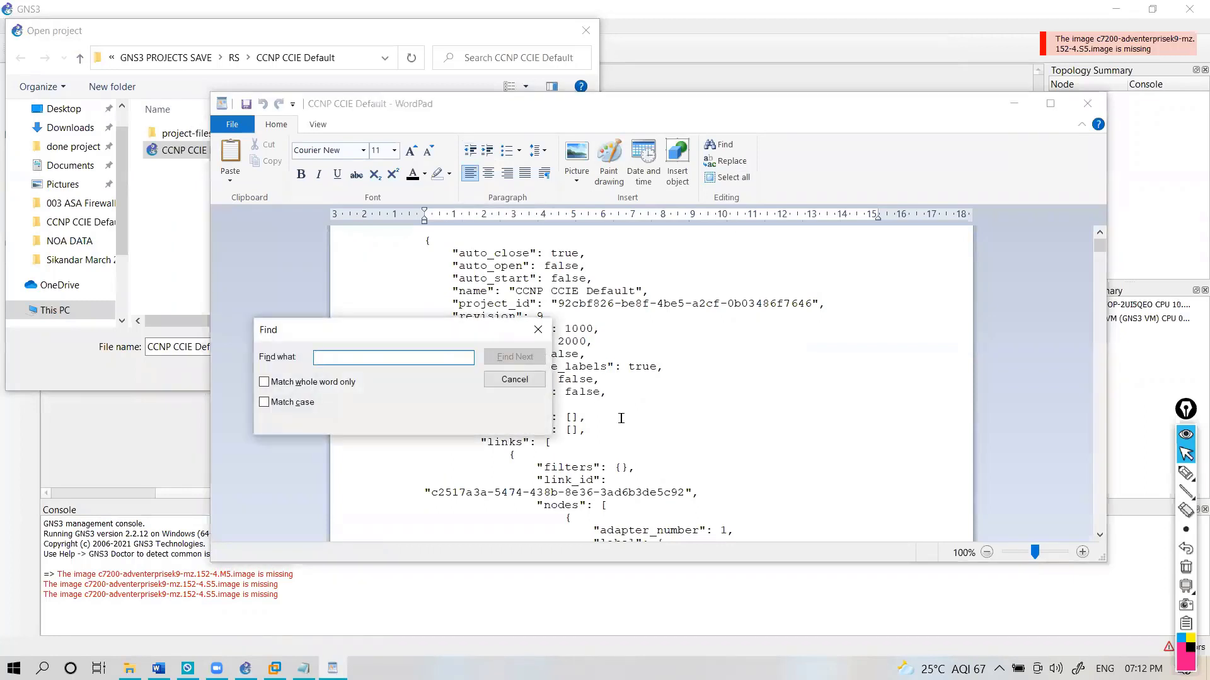
text(7200)
key(Return)
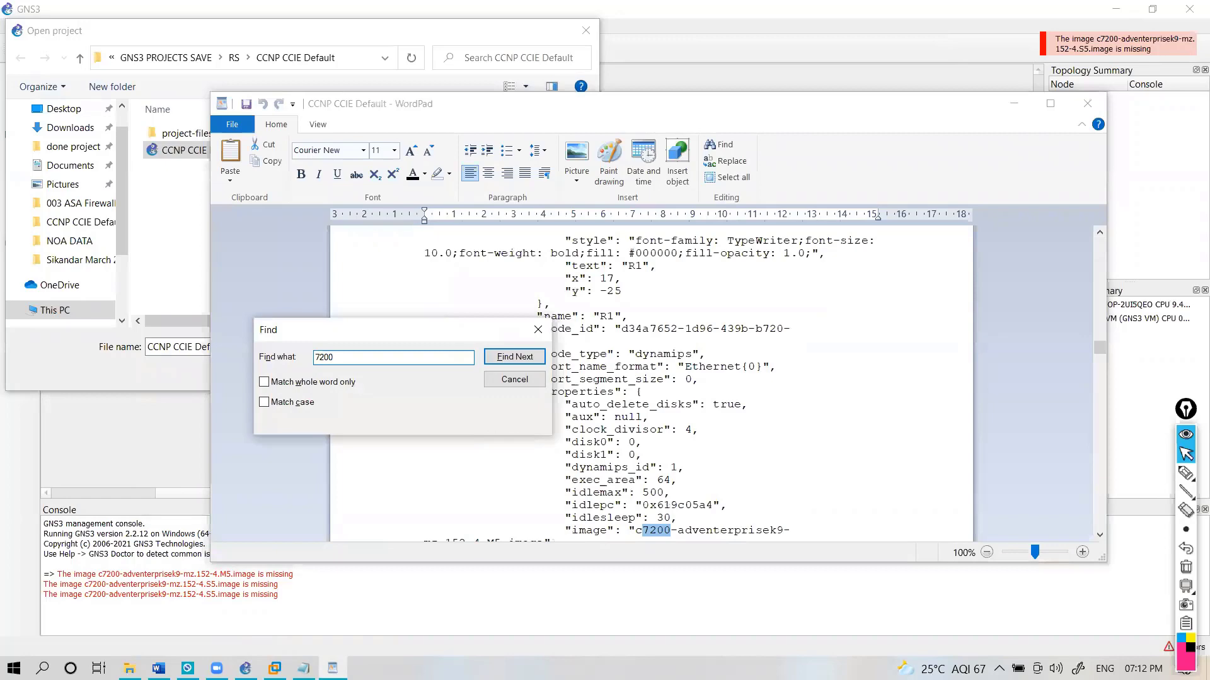
key(Escape)
ctrl+scroll(636, 411, up, 2)
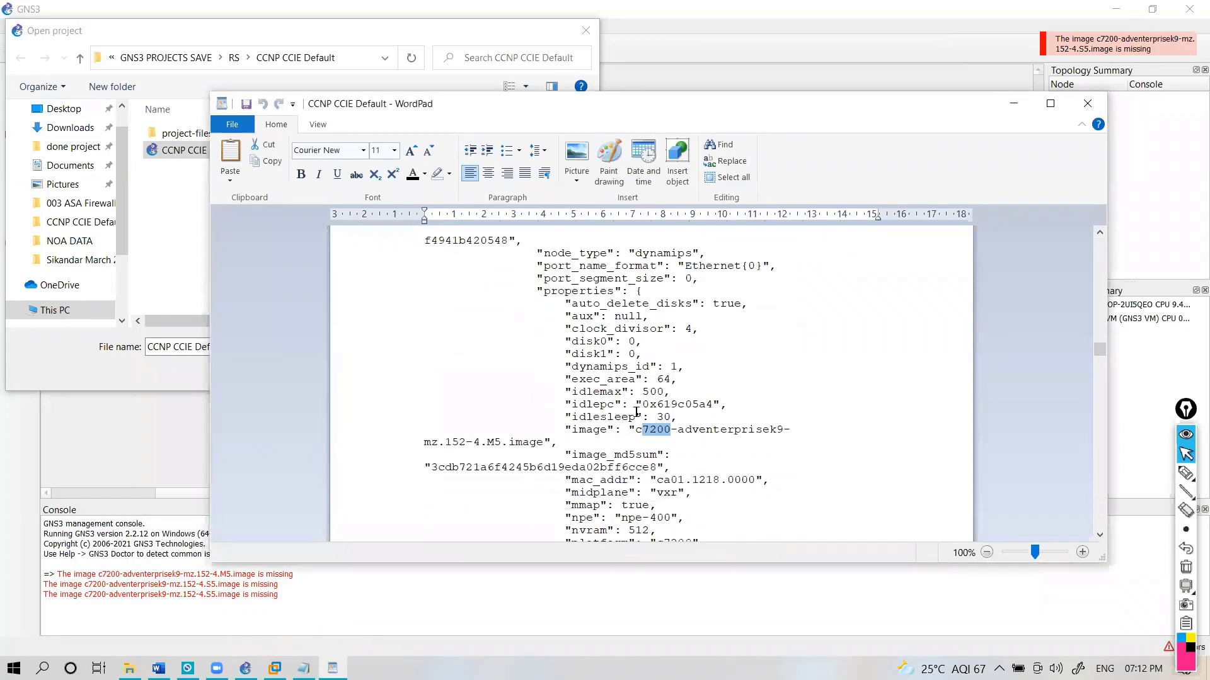
ctrl+scroll(636, 411, up, 2)
click(640, 303)
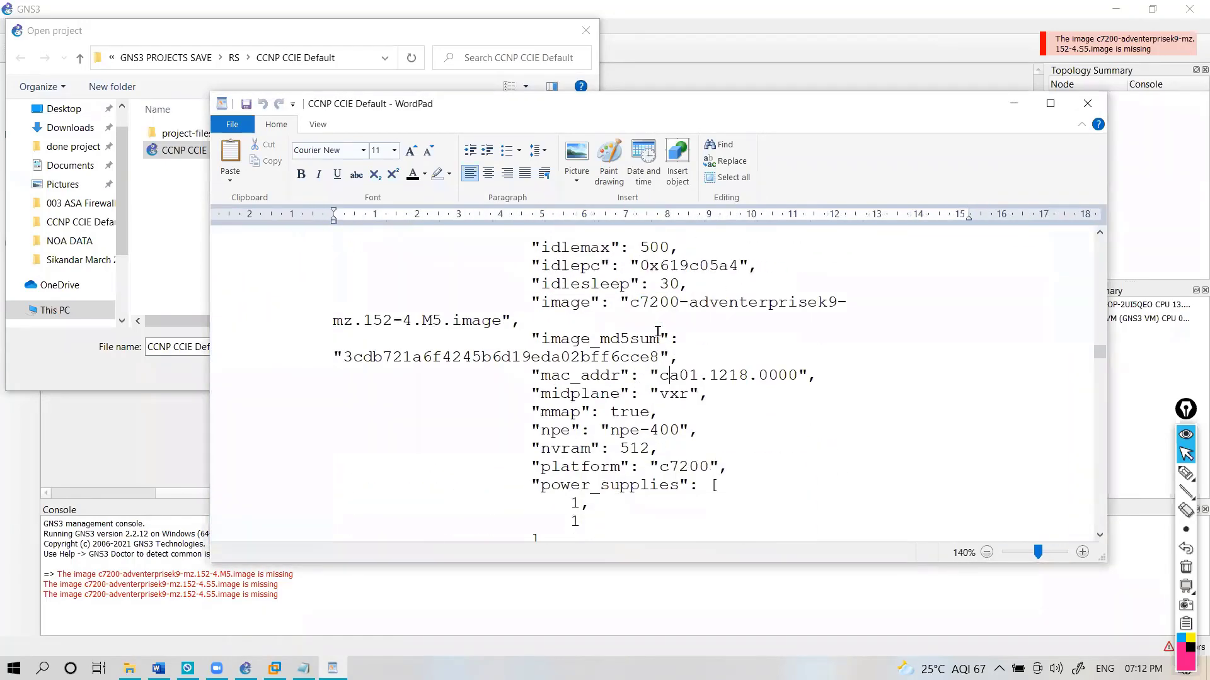
drag(630, 303, 726, 312)
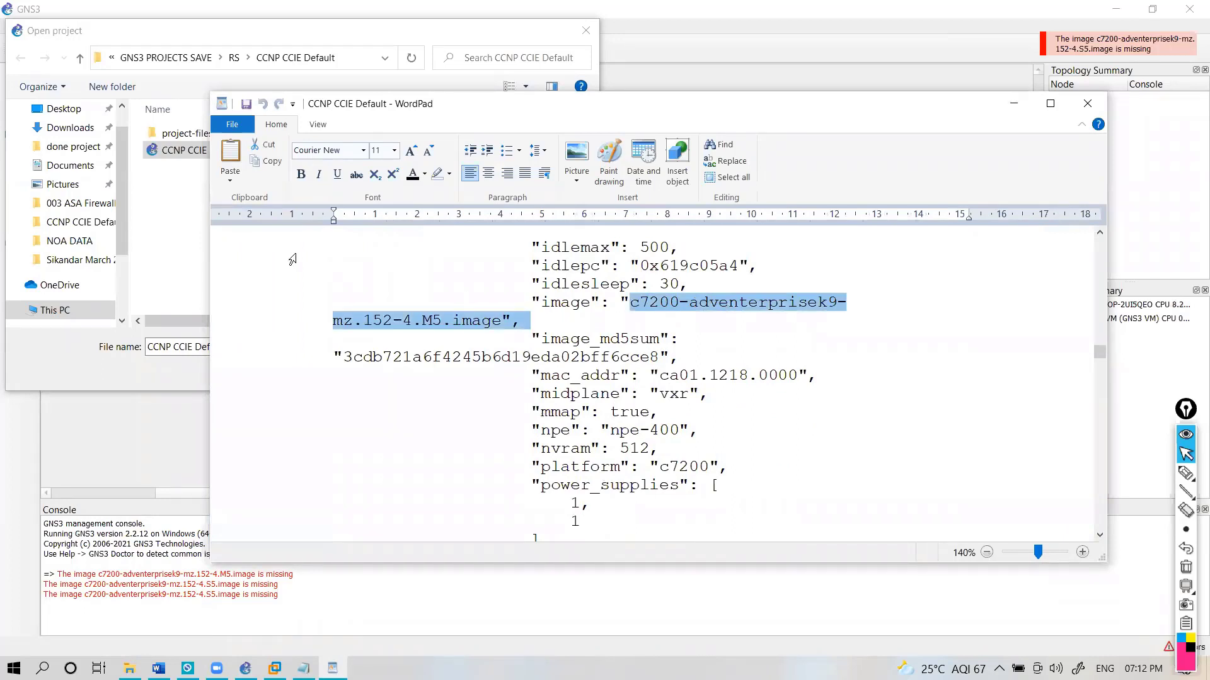
- Step through the further 7200 matches to examine the image entries of the routers with dynamips_id 2 to 4
click(629, 357)
key(ctrl+f)
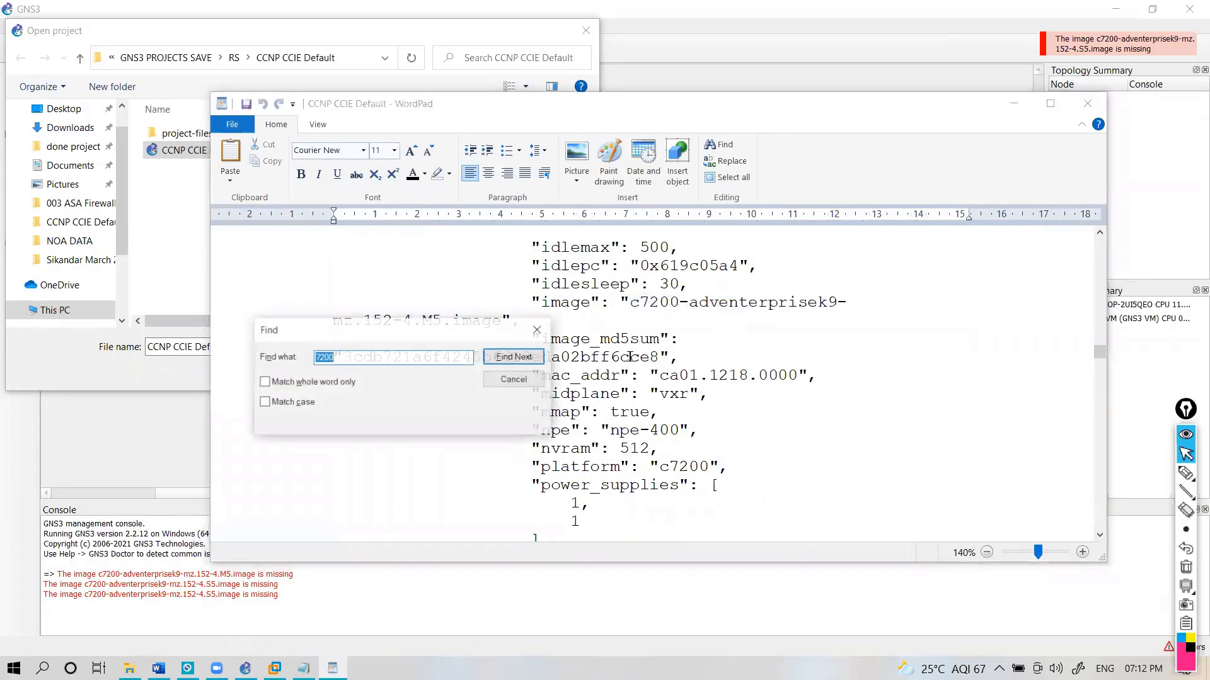
key(Return)
key(Return)
key(Return)
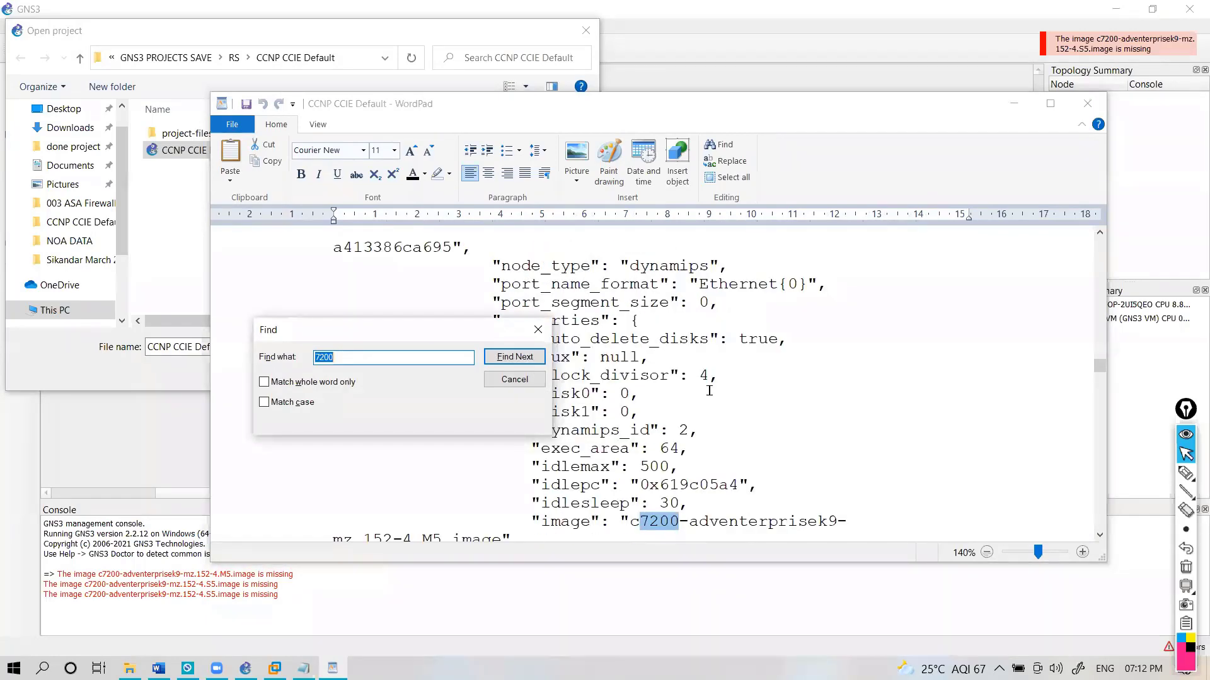
scroll(708, 380, down, 3)
click(501, 357)
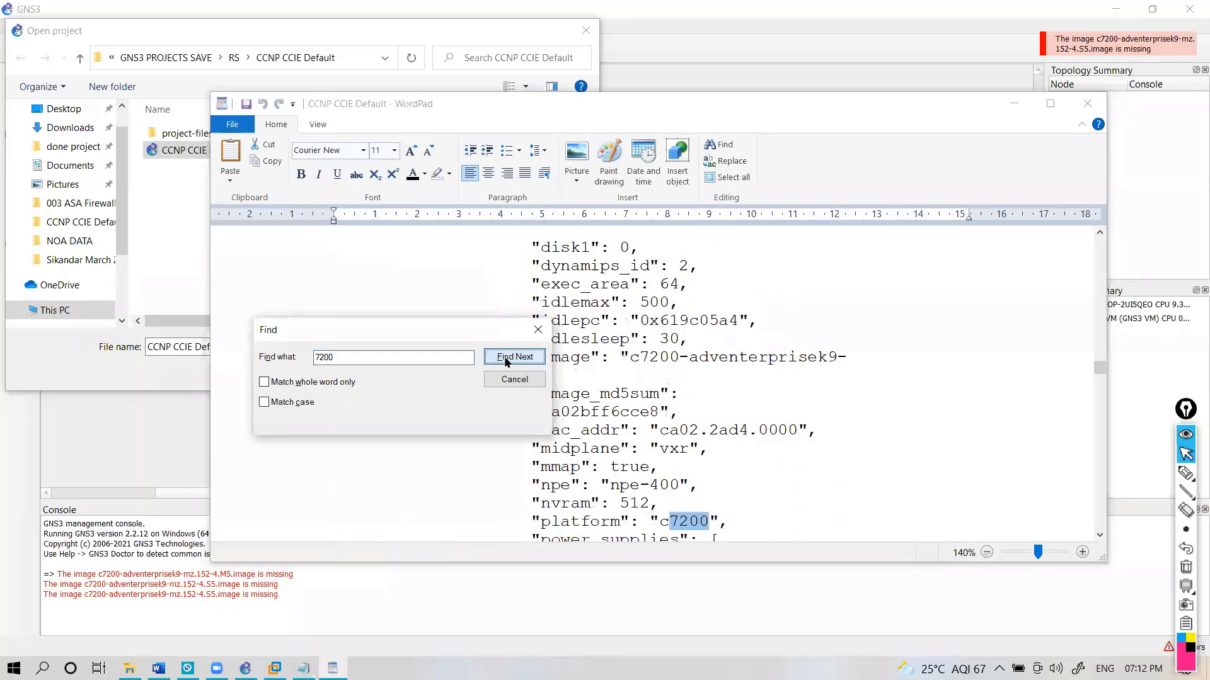
click(511, 359)
click(510, 358)
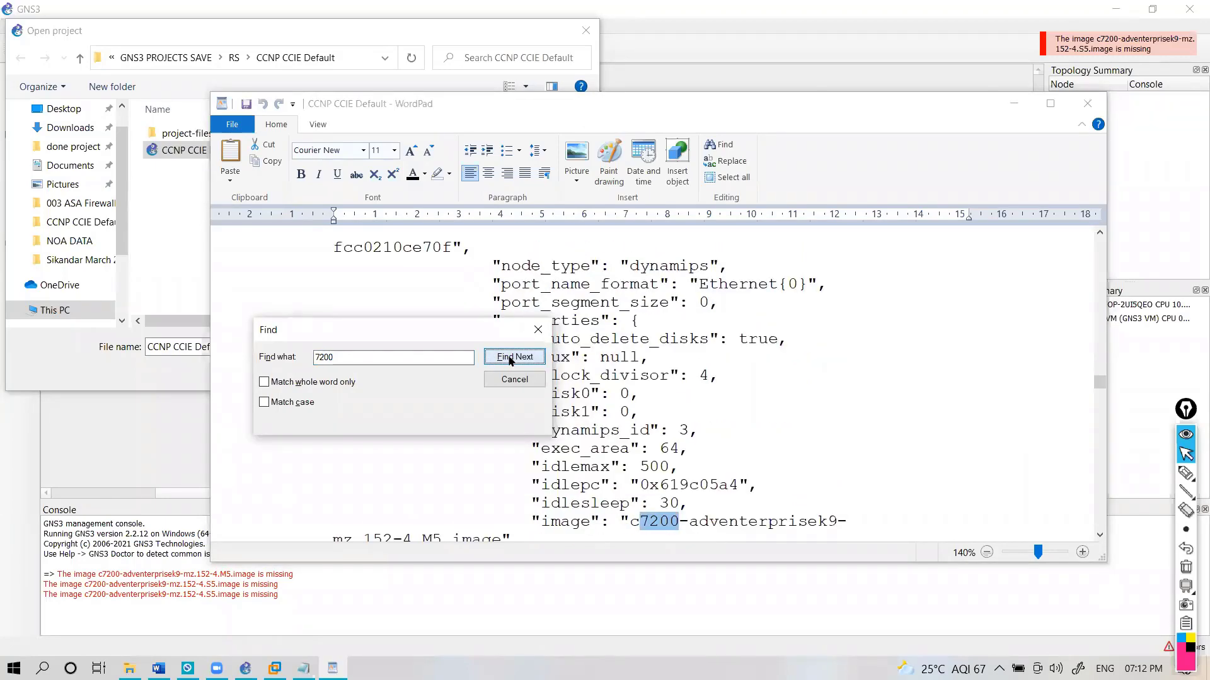
scroll(509, 371, down, 3)
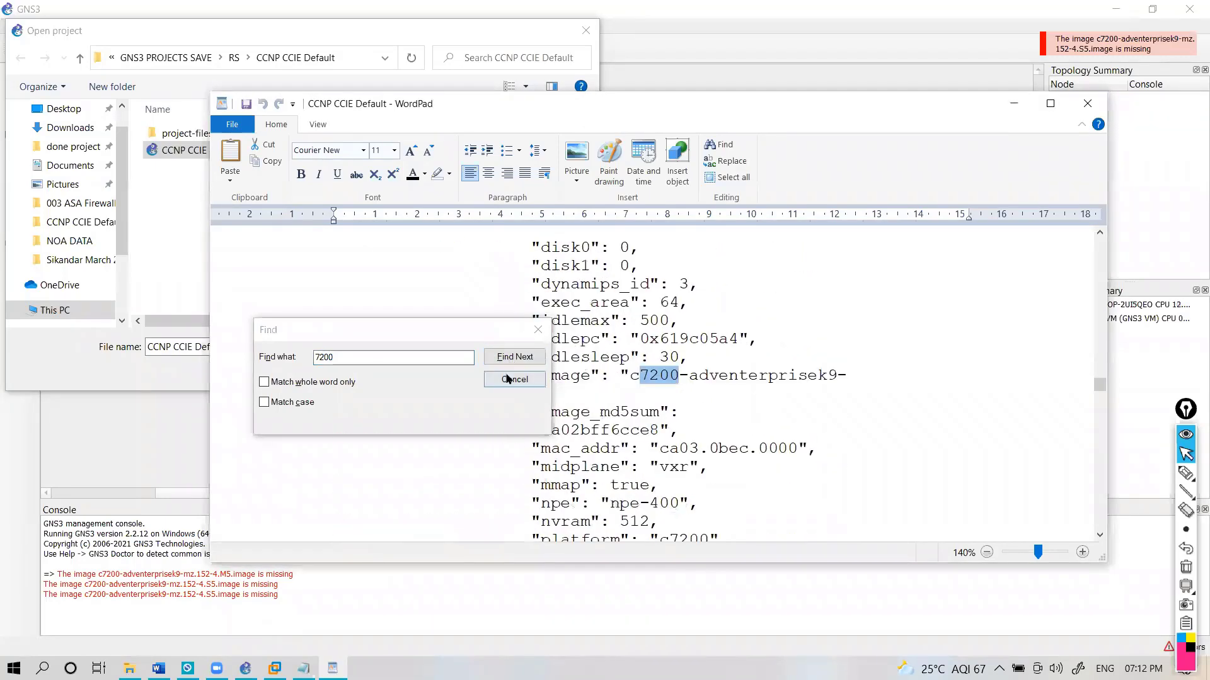
click(522, 362)
click(522, 361)
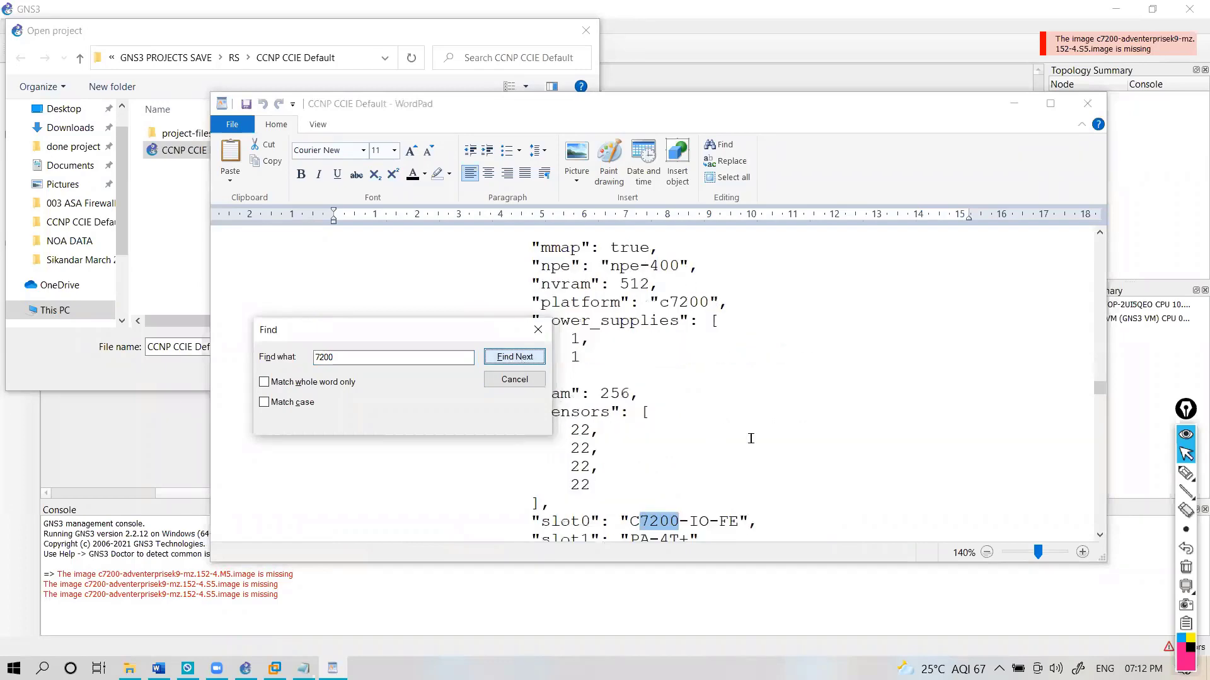
scroll(751, 440, down, 5)
click(504, 357)
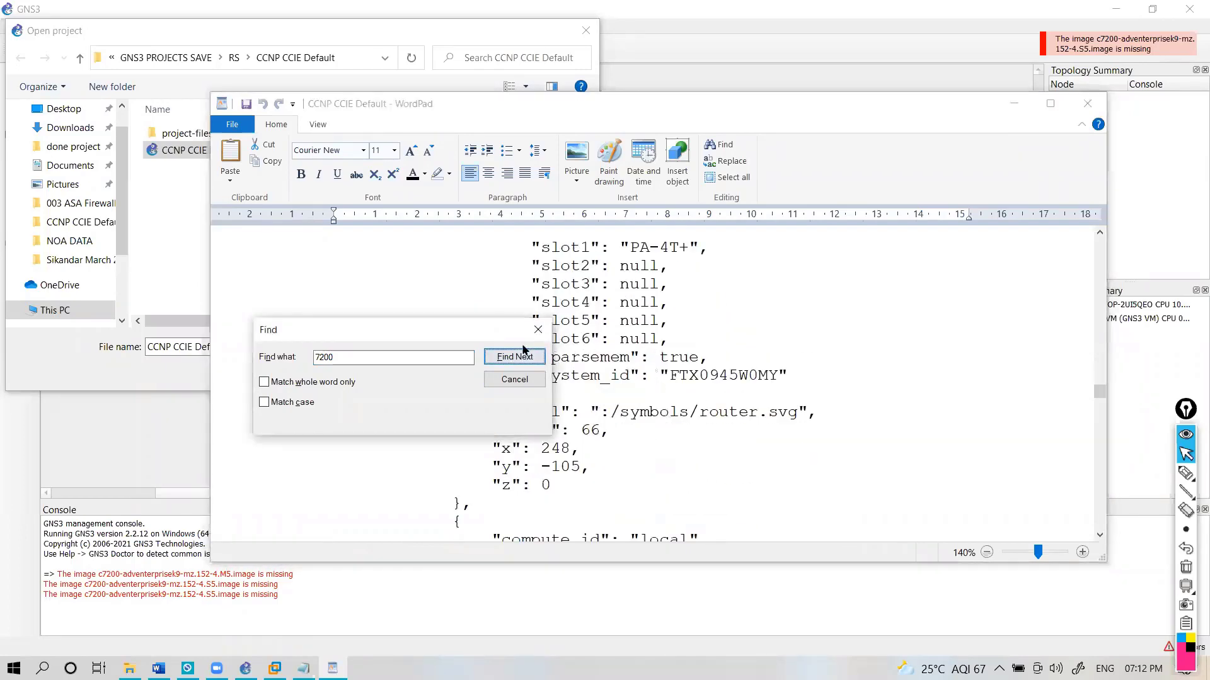
scroll(777, 451, down, 3)
click(413, 330)
drag(441, 324, 981, 229)
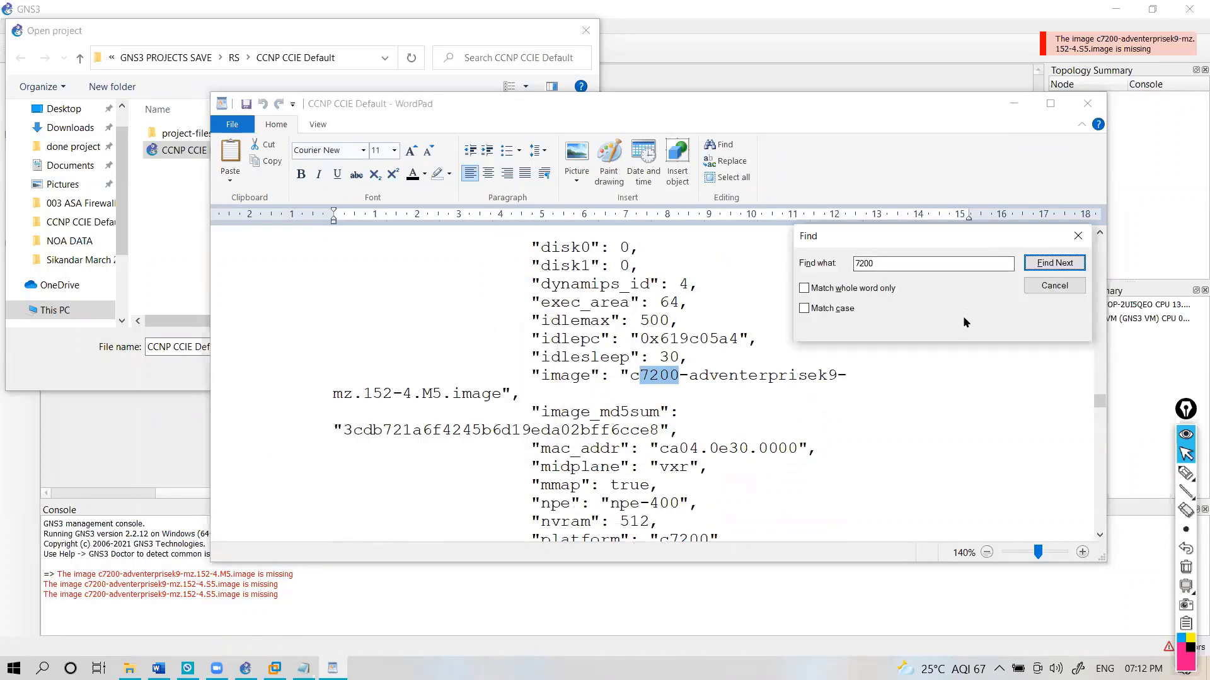
- Continue through the 7200 matches to the router with dynamips_id 5 and highlight its c7200-adventerprisek9-mz.152-4.S5.image entry
click(1042, 267)
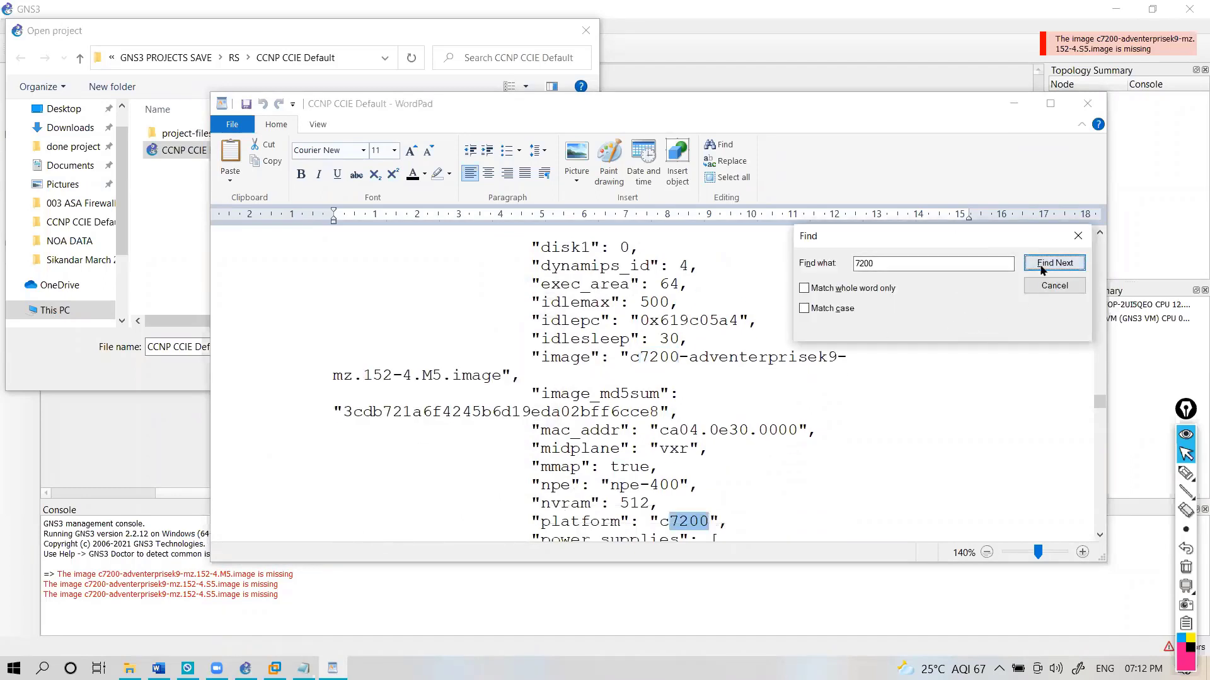
click(1042, 267)
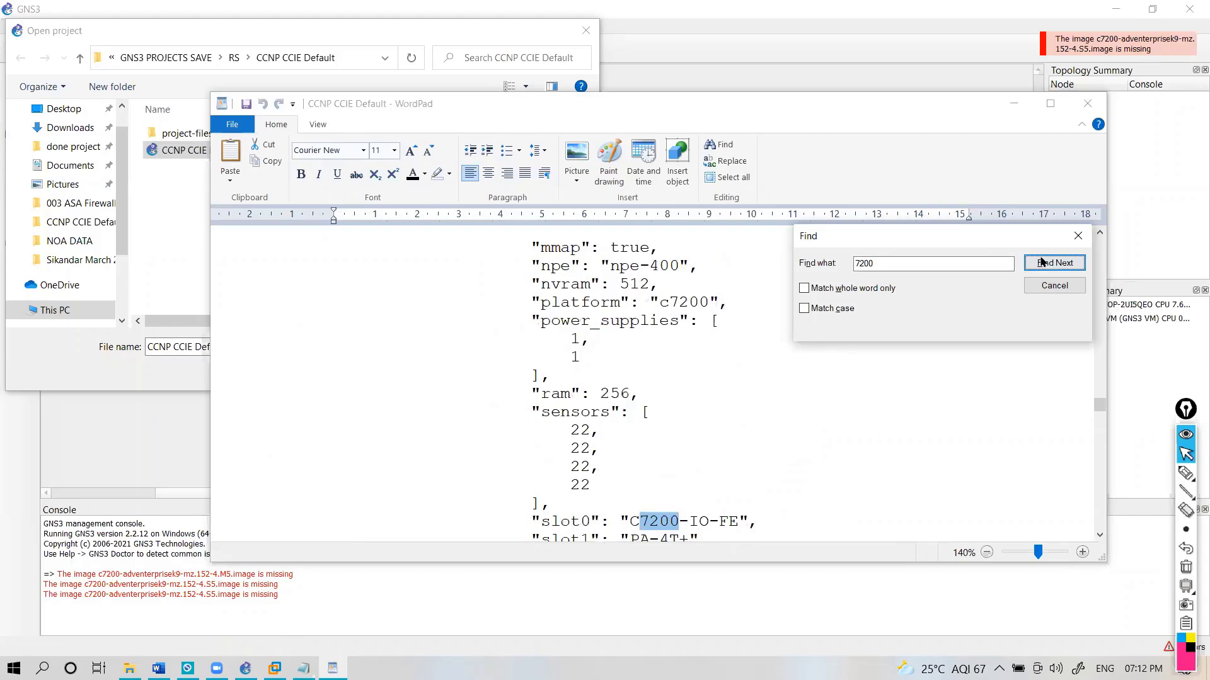
click(1044, 263)
scroll(744, 397, down, 3)
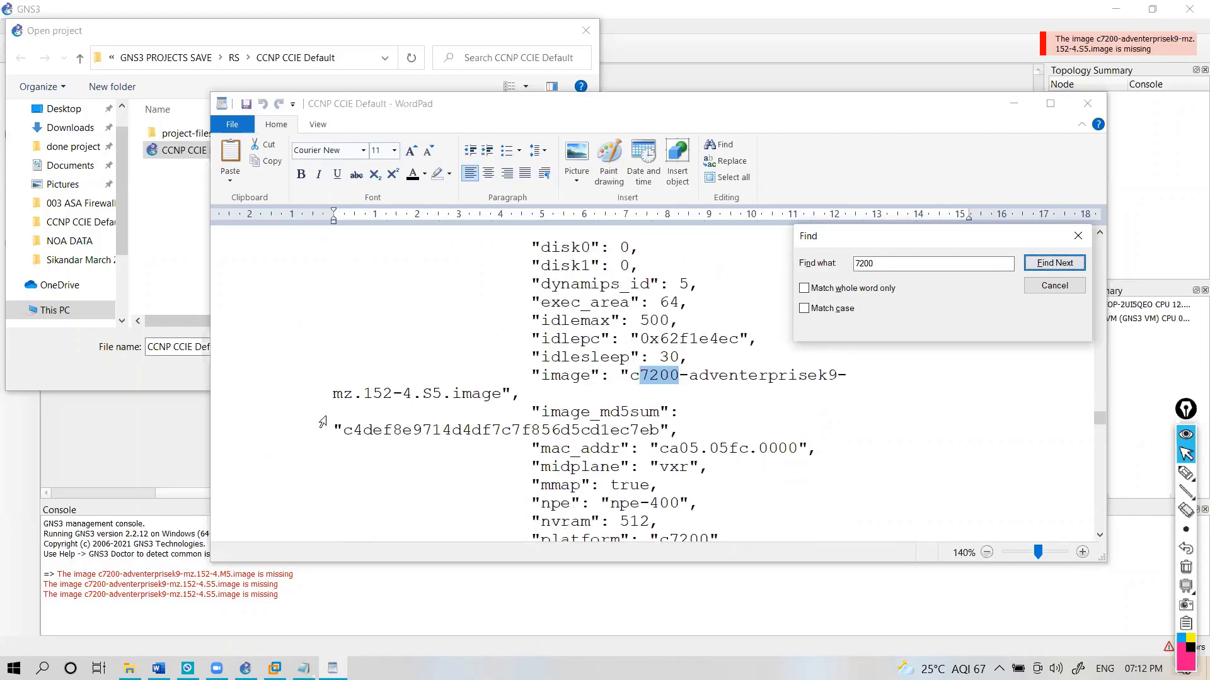
drag(541, 376, 654, 385)
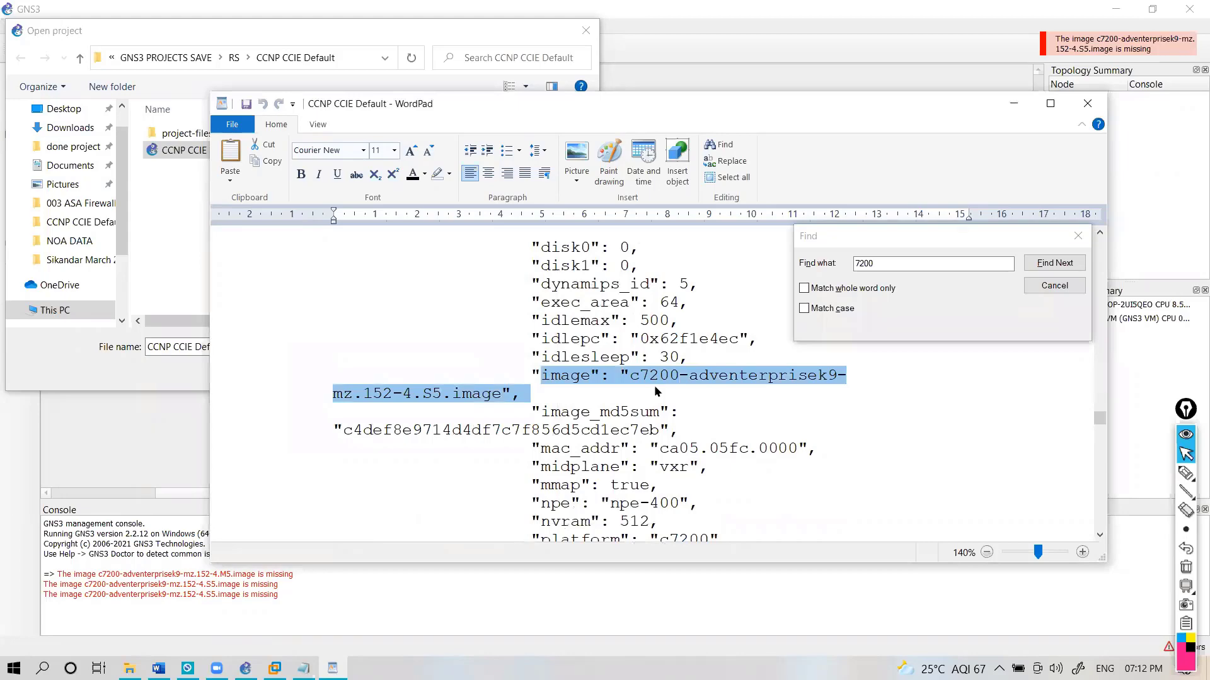
- Close the search and look back through the earlier router nodes to compare their image entries
ctrl+scroll(537, 425, down, 2)
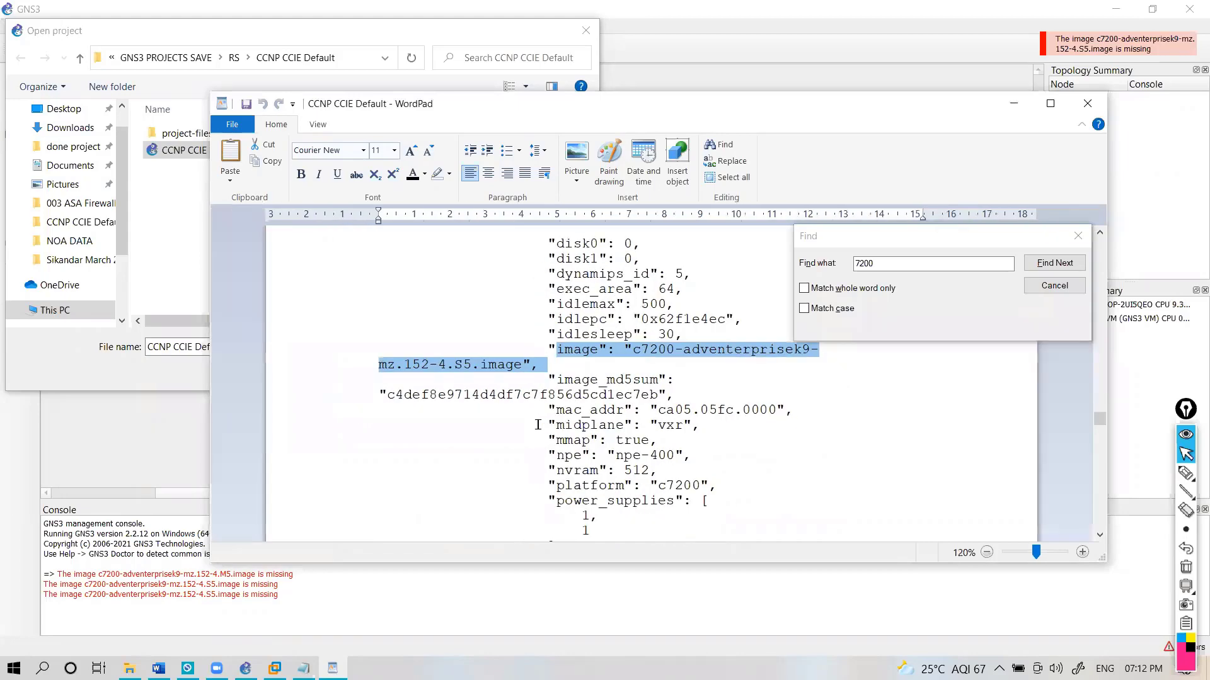
ctrl+scroll(538, 425, up, 2)
scroll(537, 424, up, 6)
scroll(537, 424, down, 15)
scroll(537, 424, up, 20)
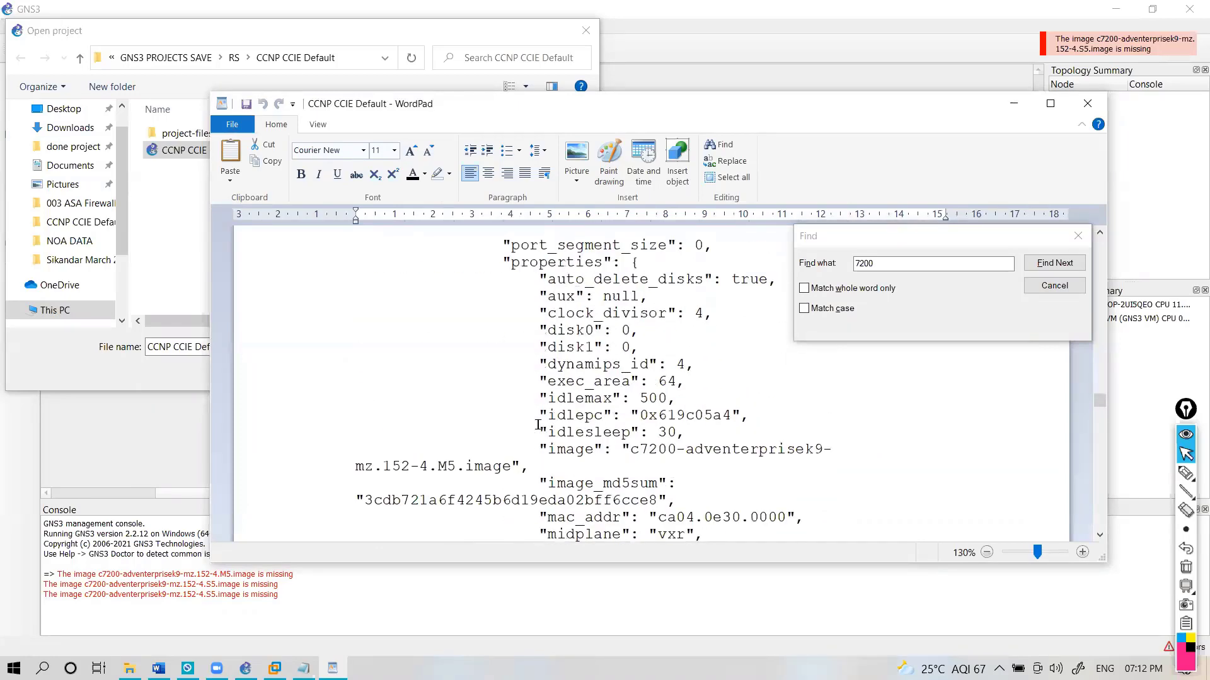
scroll(537, 424, up, 2)
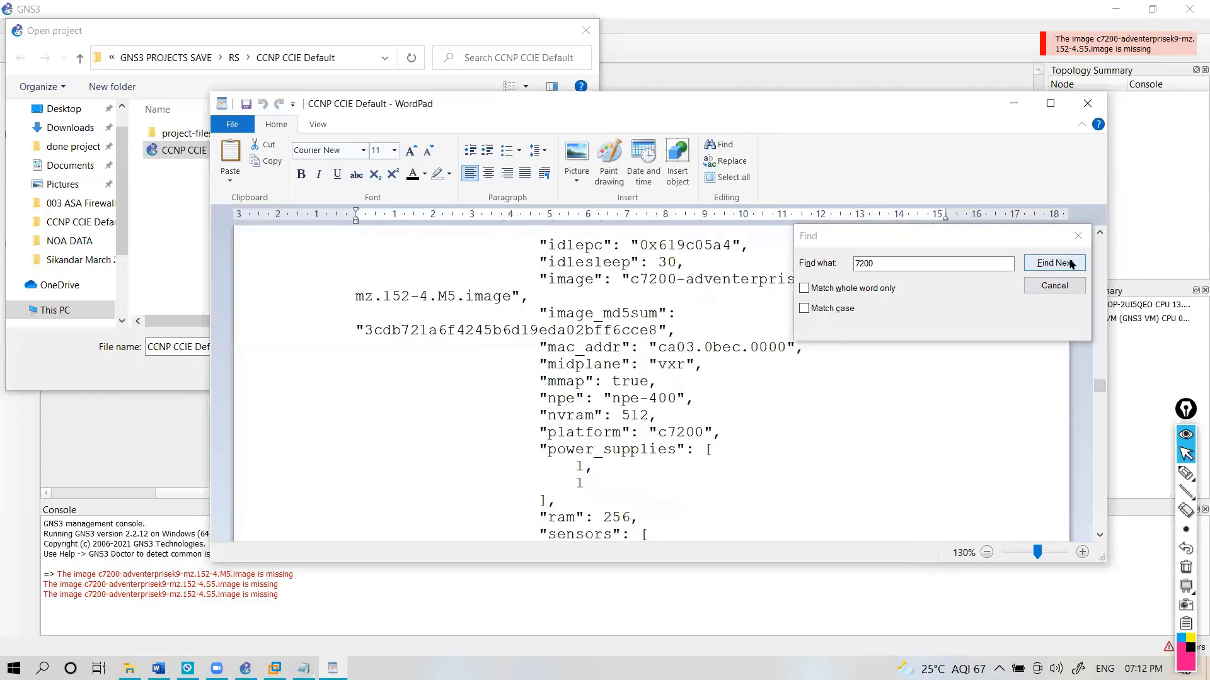
click(1077, 236)
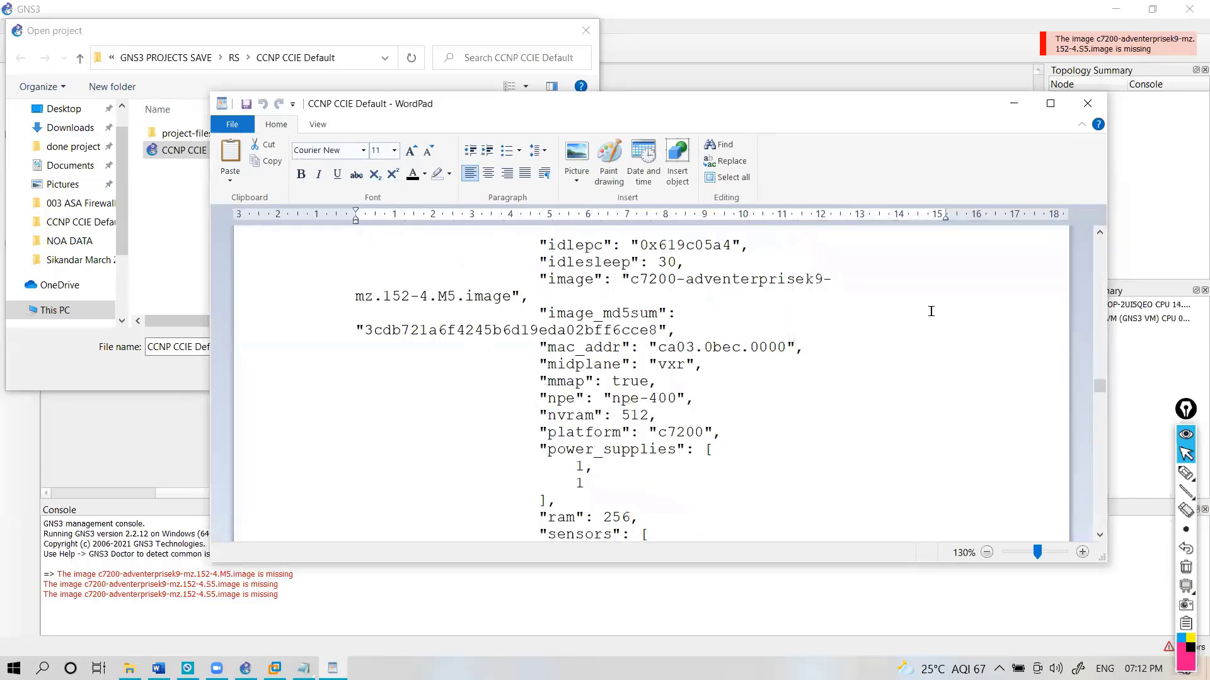
scroll(535, 366, up, 15)
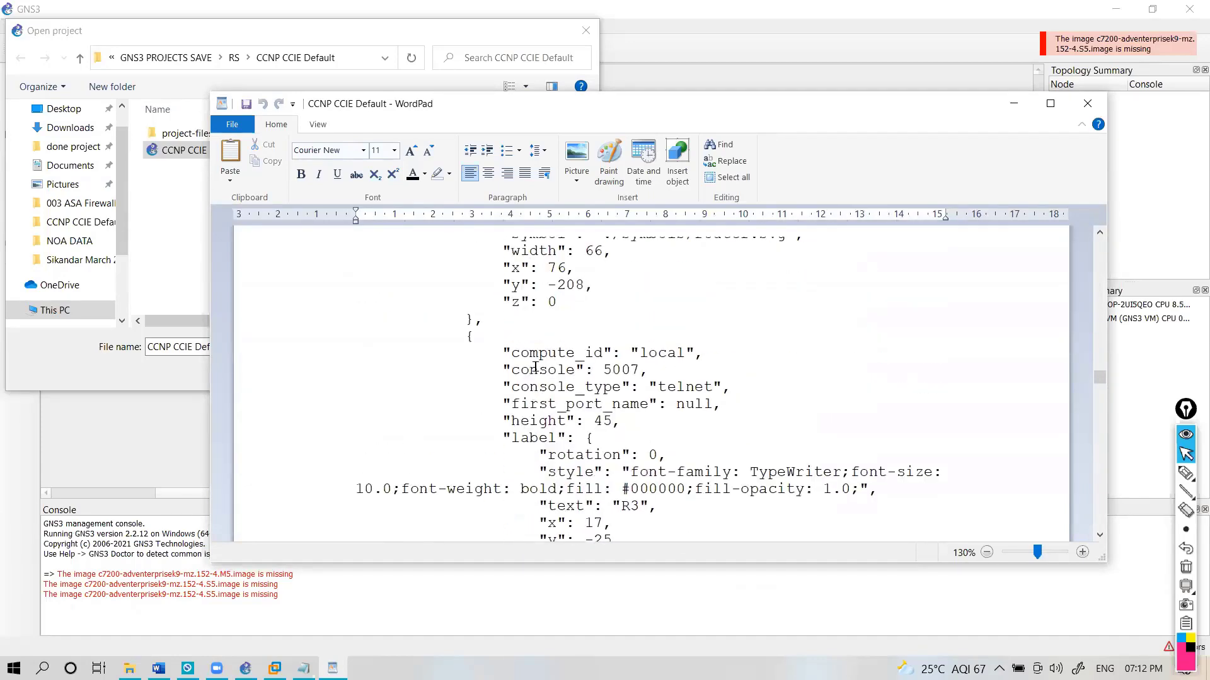
scroll(535, 367, up, 10)
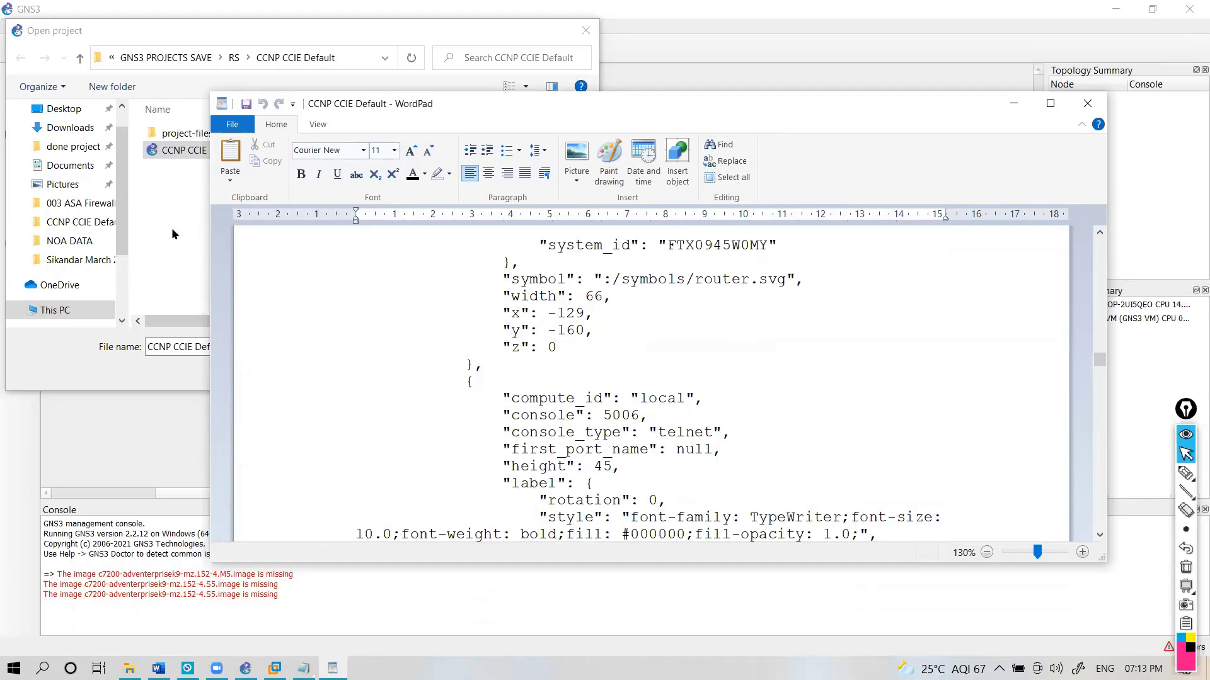
- Leave the project chooser in GNS3 and open the IOS router templates in the preferences
click(172, 225)
click(552, 370)
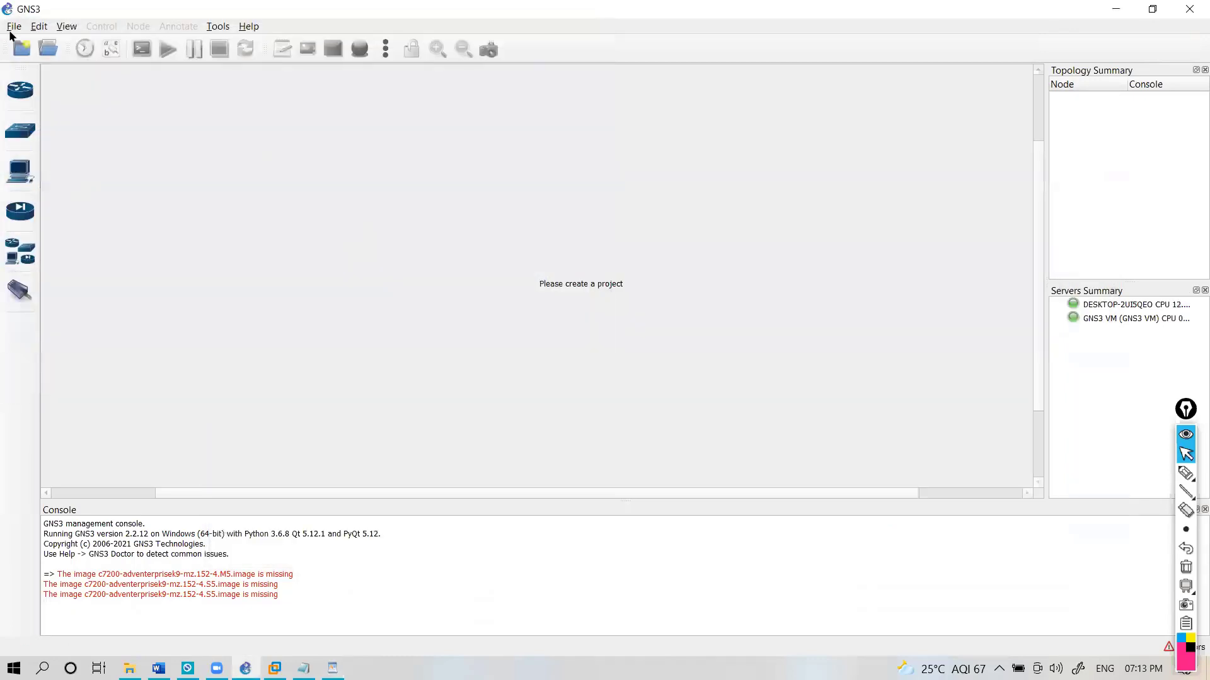
click(38, 26)
click(68, 95)
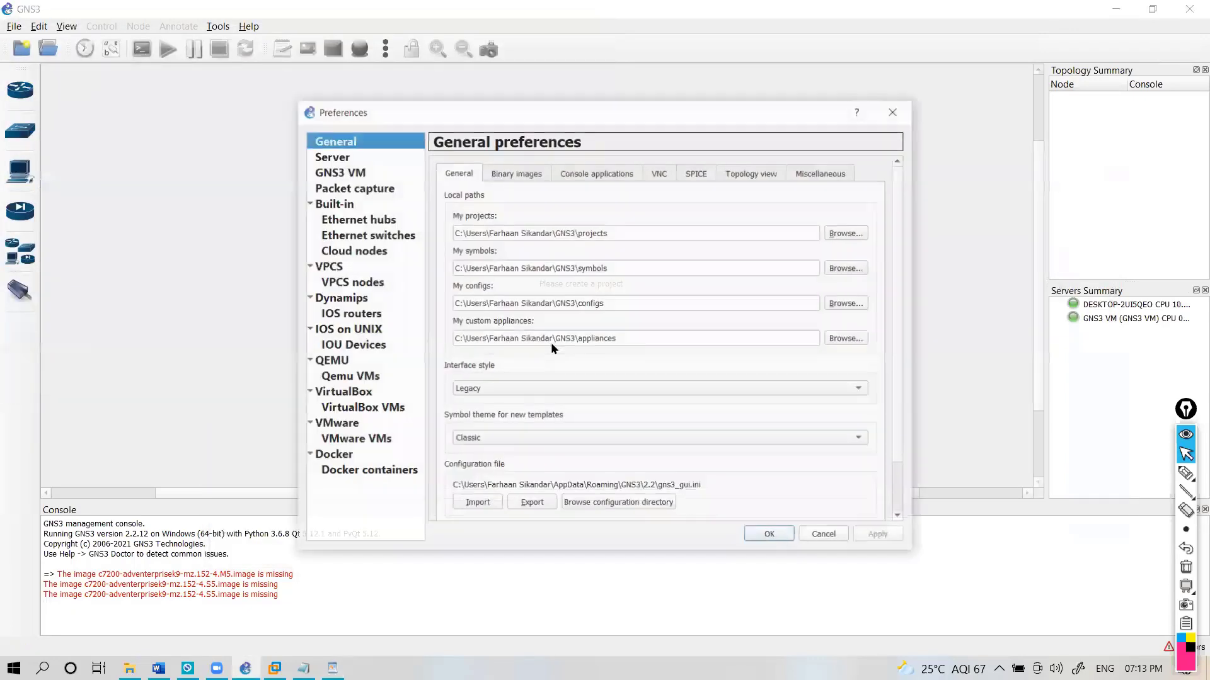
click(348, 314)
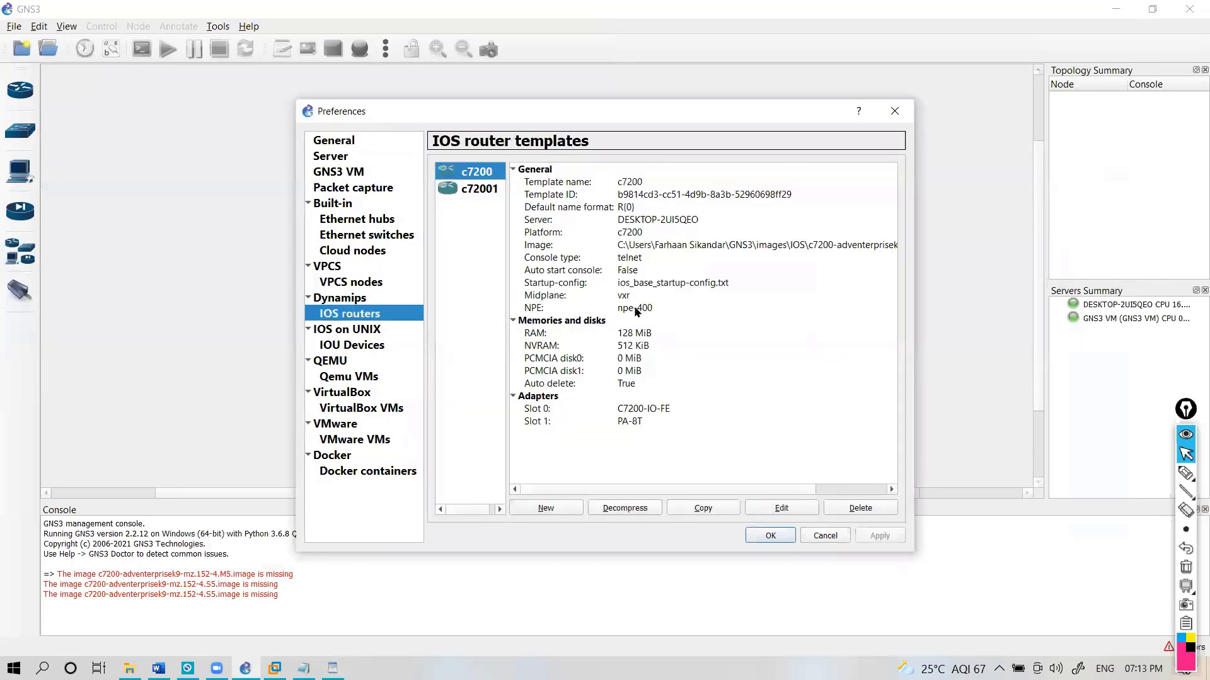
- Copy the image file name c7200-adventerprisek9-mz.152-4.M5.image from the c7200 template's IOS image path and close the template's configuration
click(747, 508)
click(655, 328)
key(ctrl+a)
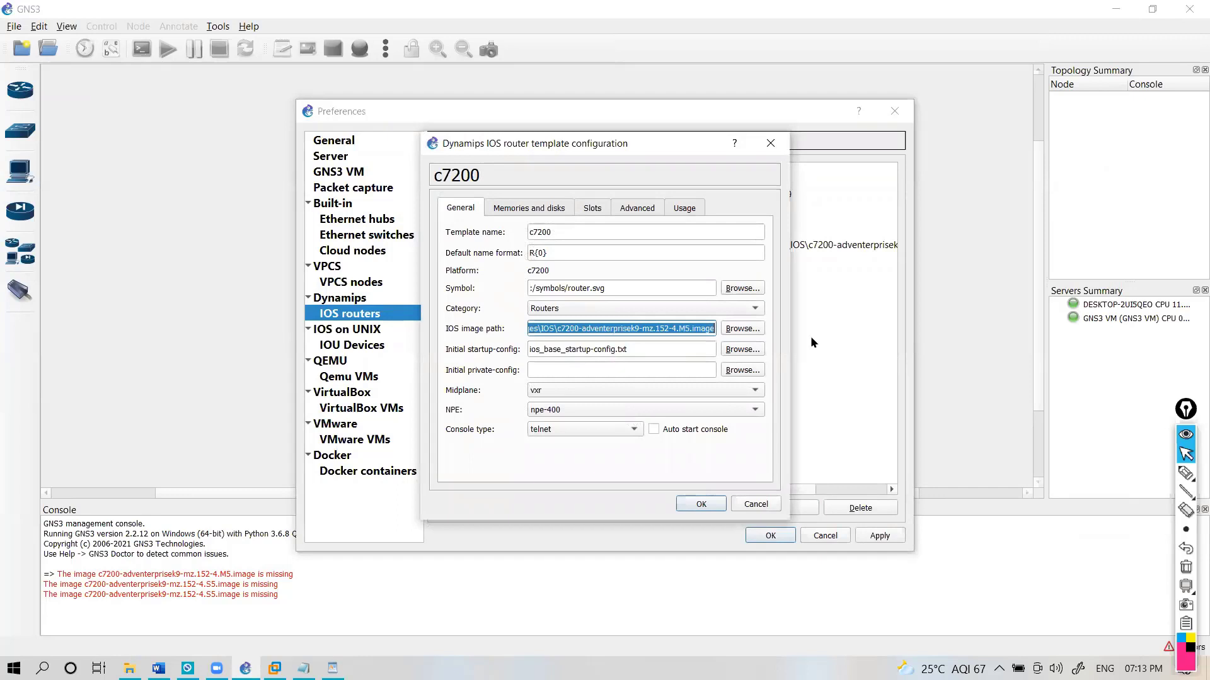
key(Home)
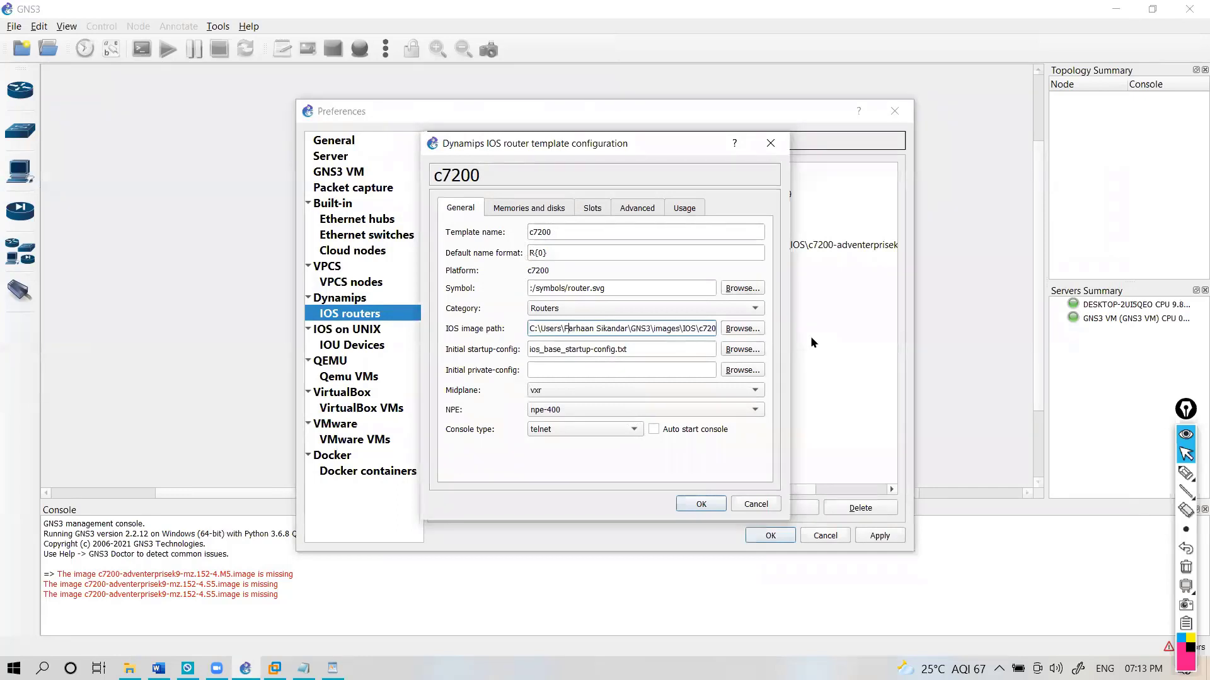
key(Right)
key(Right)
key(Right)
key(Right)
key(Right)
key(Right)
key(Right)
key(Right)
key(Right)
key(Right)
key(Right)
key(Right)
key(Right)
key(Right)
key(Right)
key(Right)
key(Right)
key(Right)
key(Right)
key(Right)
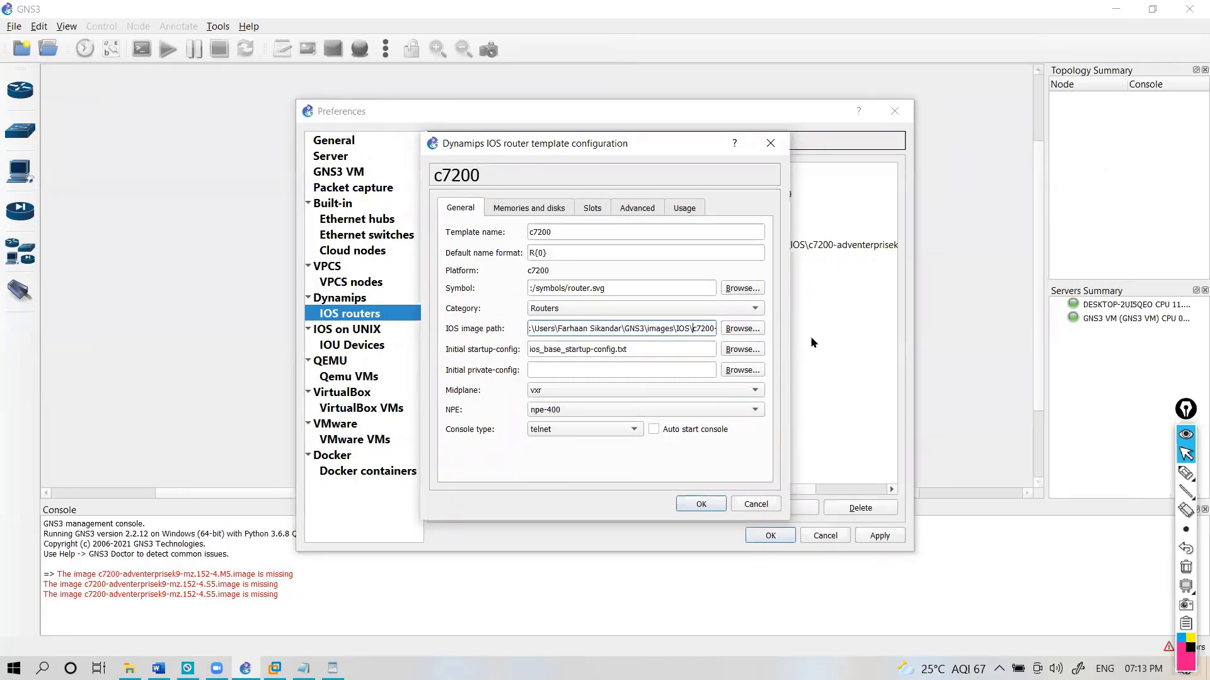
key(shift+End)
click(698, 503)
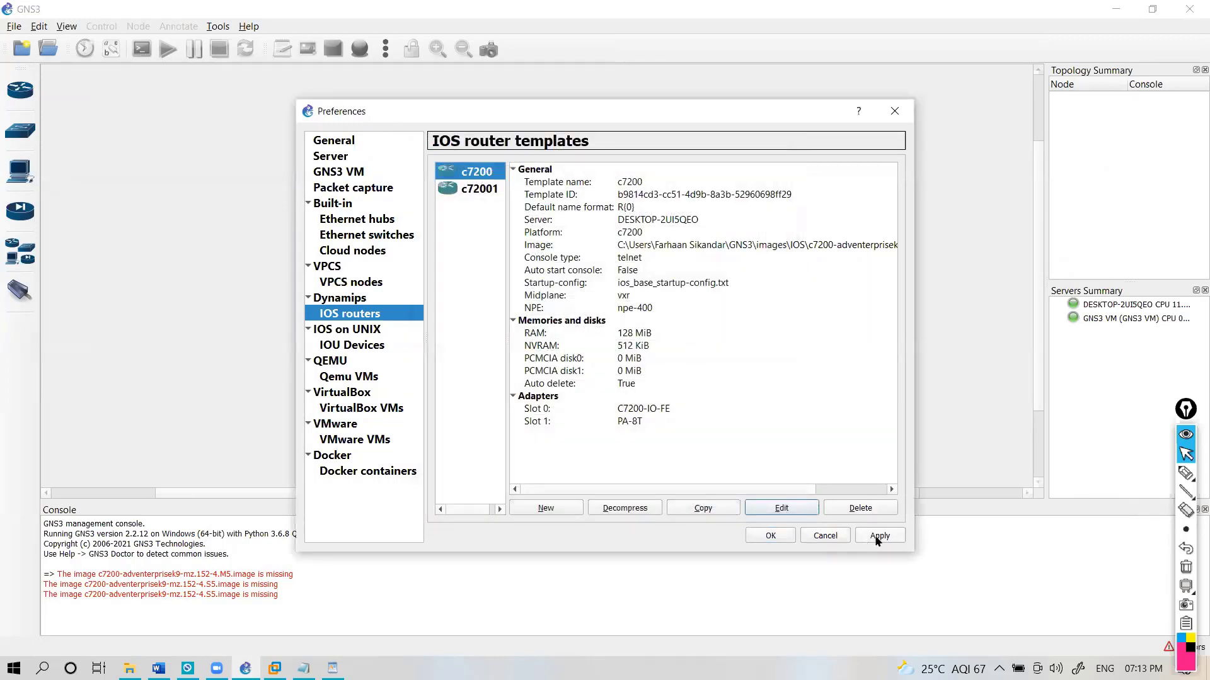
- Delete the c72001 router template, save the preferences, and reopen the project chooser
click(477, 193)
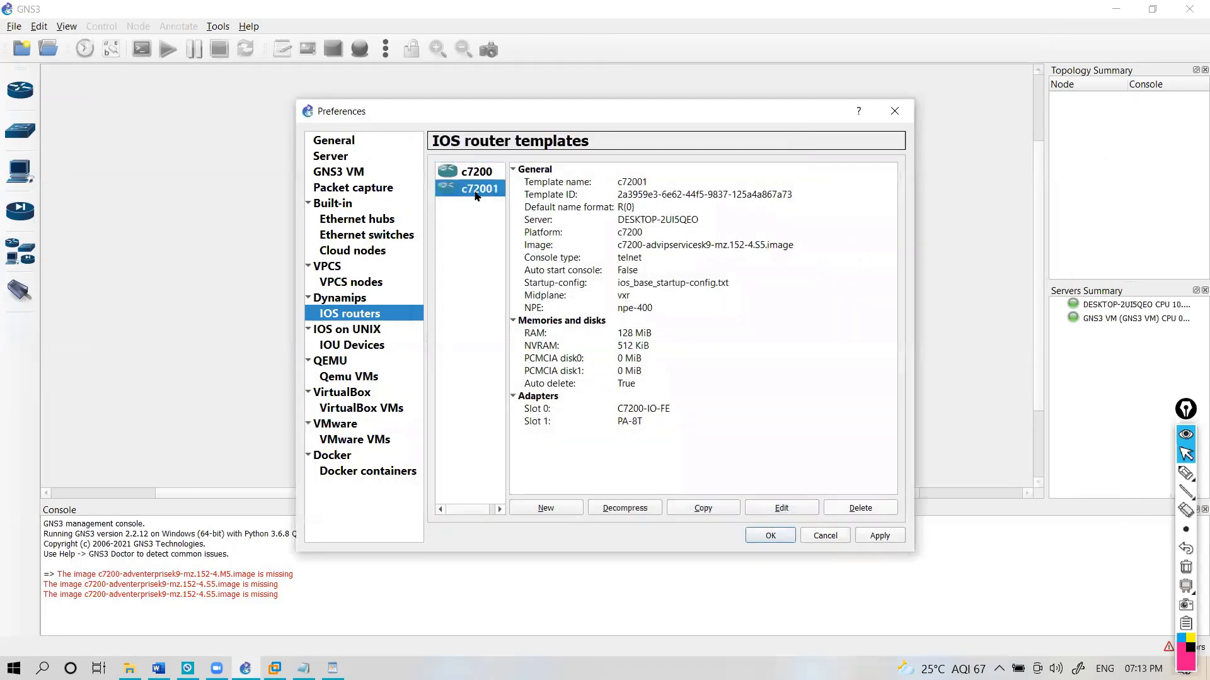
click(857, 511)
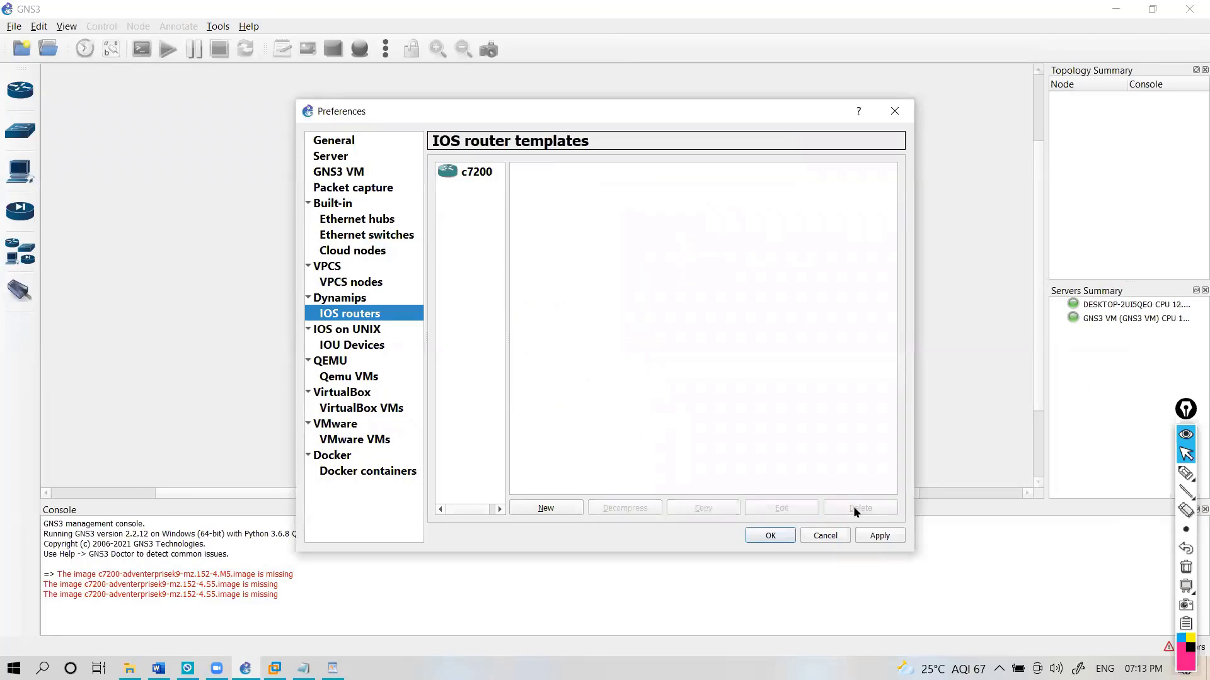
click(466, 174)
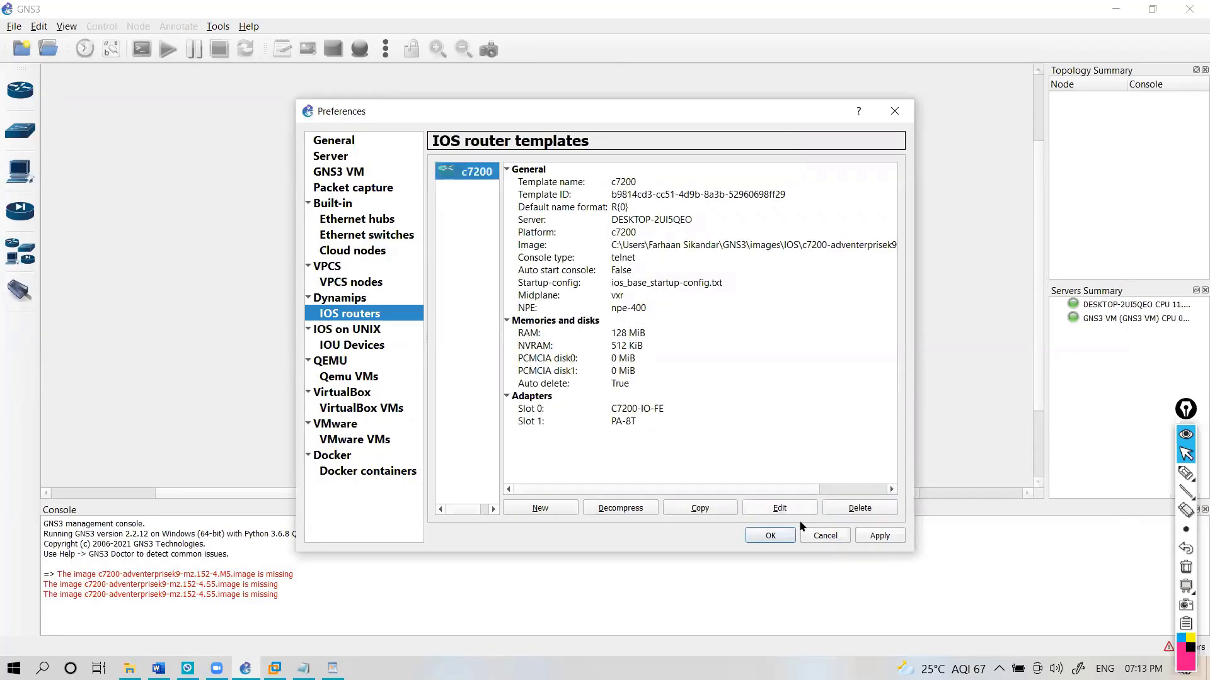
click(770, 536)
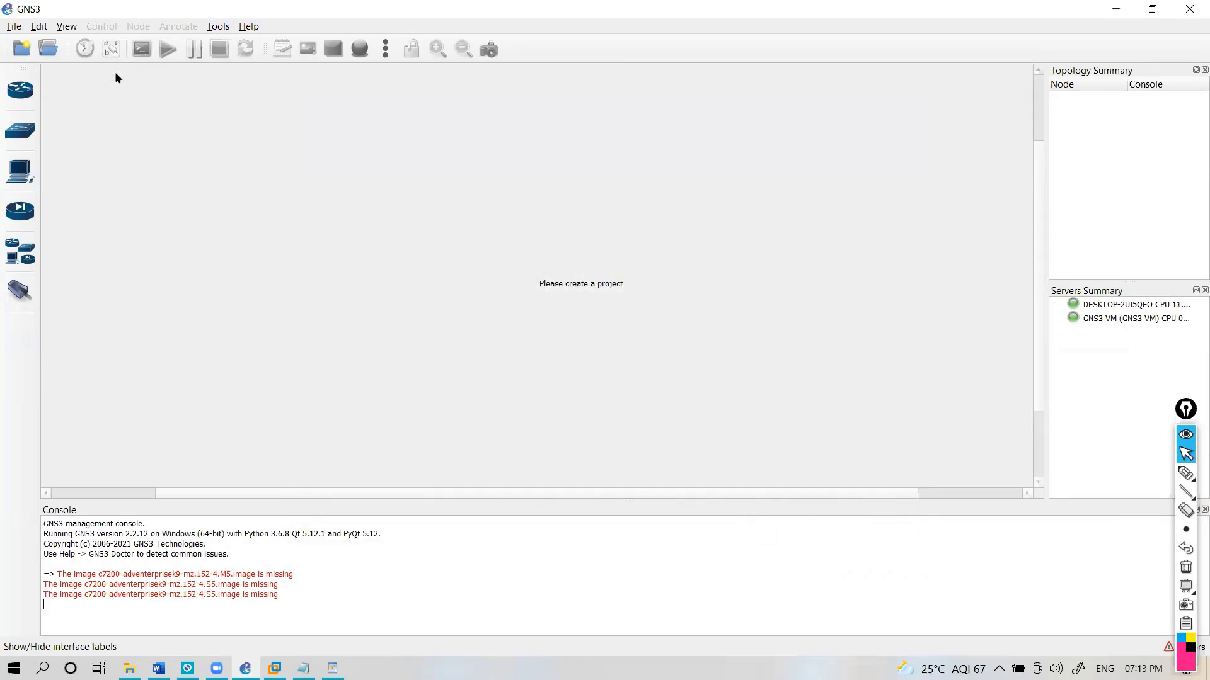
click(49, 53)
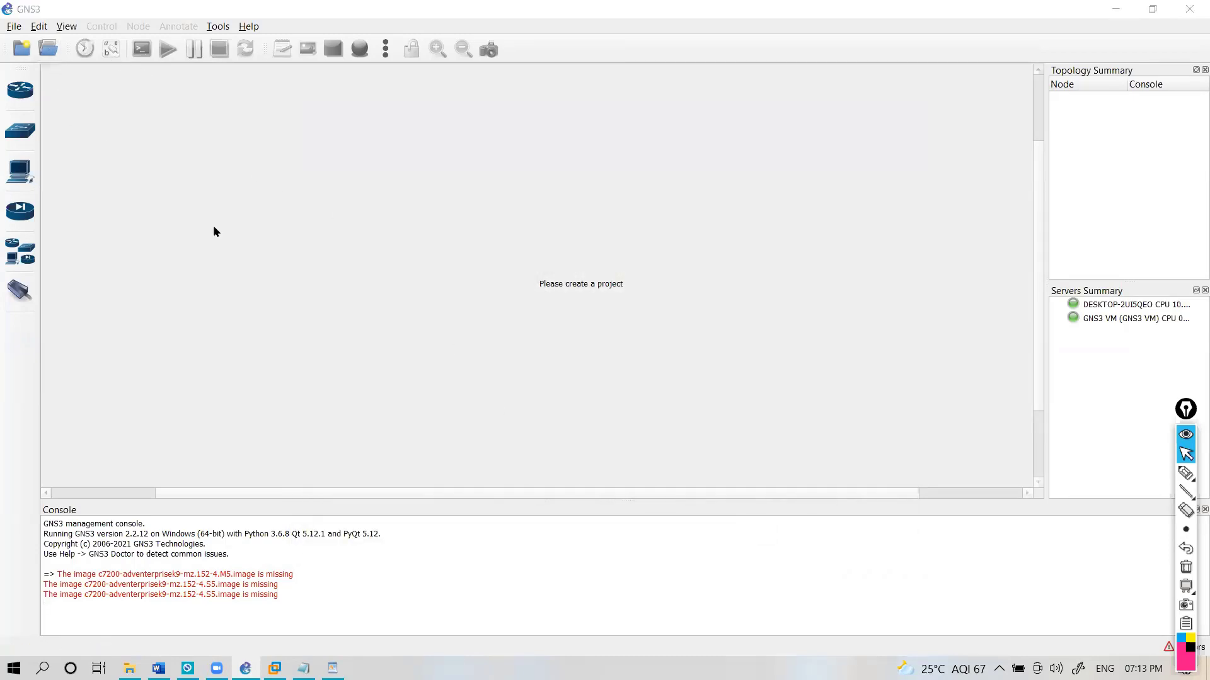
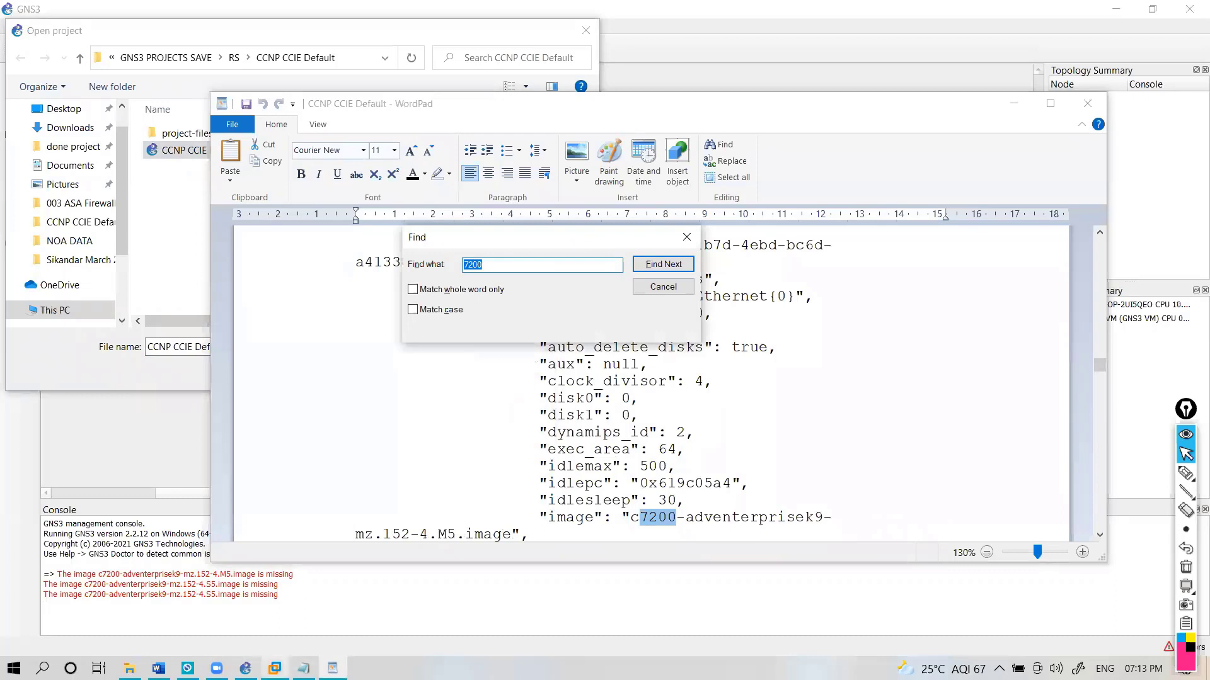
- Switch to Notepad and add a second c7200-adventerprisek9-mz.152-4.M5.image entry two lines below the existing one
click(303, 668)
click(736, 304)
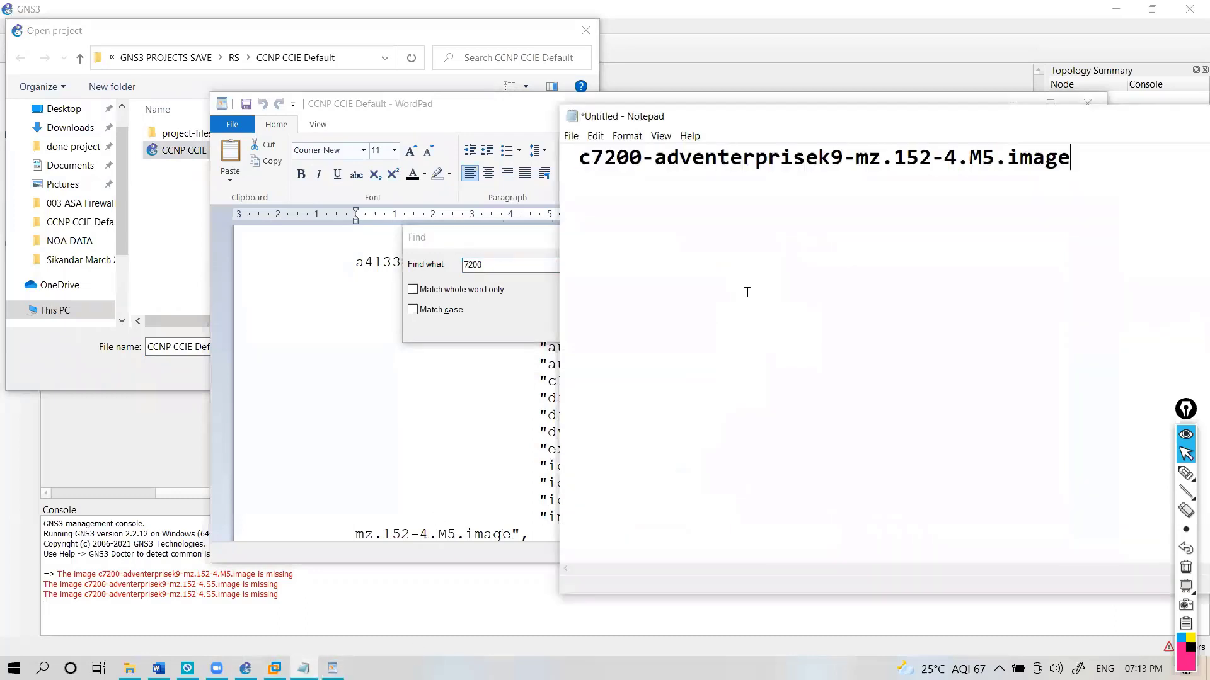
key(Return)
key(Return)
text(c7200-adventerprisek9-mz.152-4.M5.image)
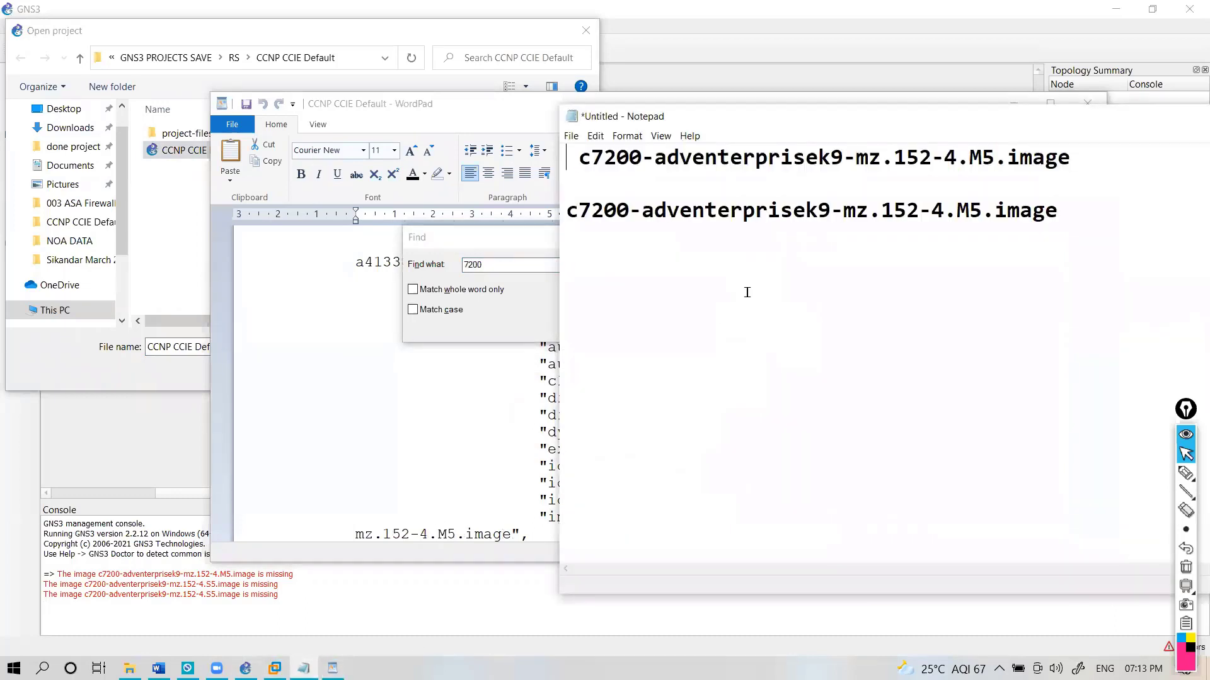
key(Delete)
key(Delete)
key(ctrl+z)
key(Left)
key(shift+End)
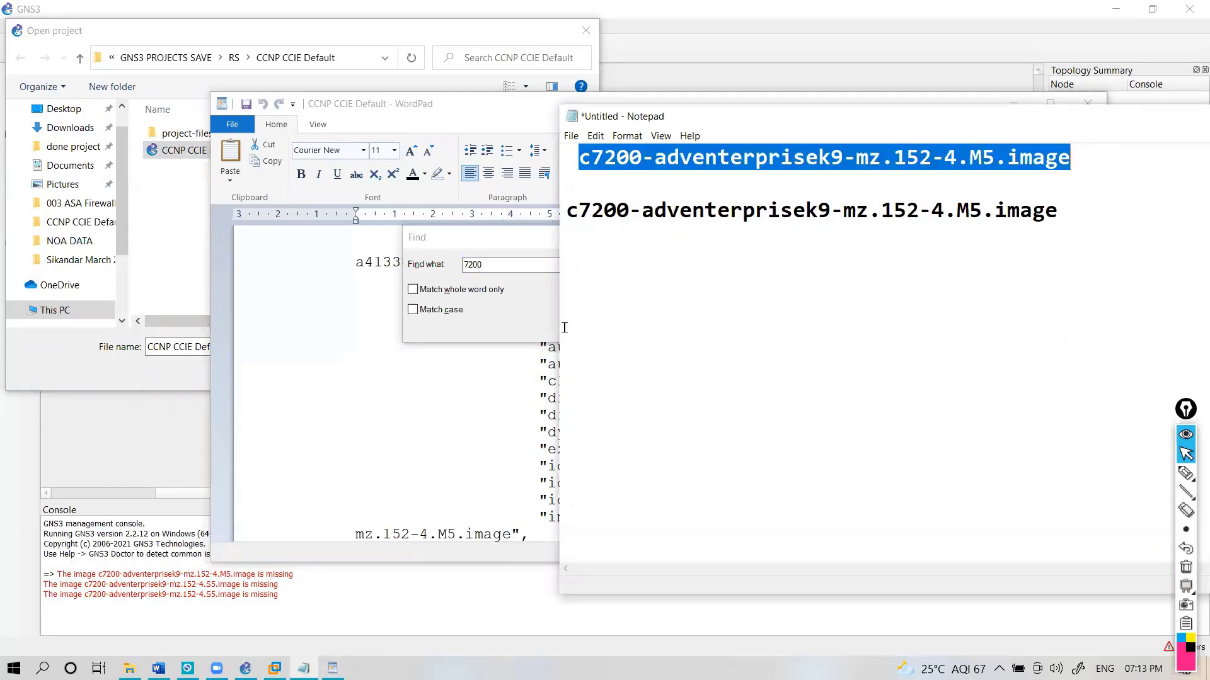
click(793, 214)
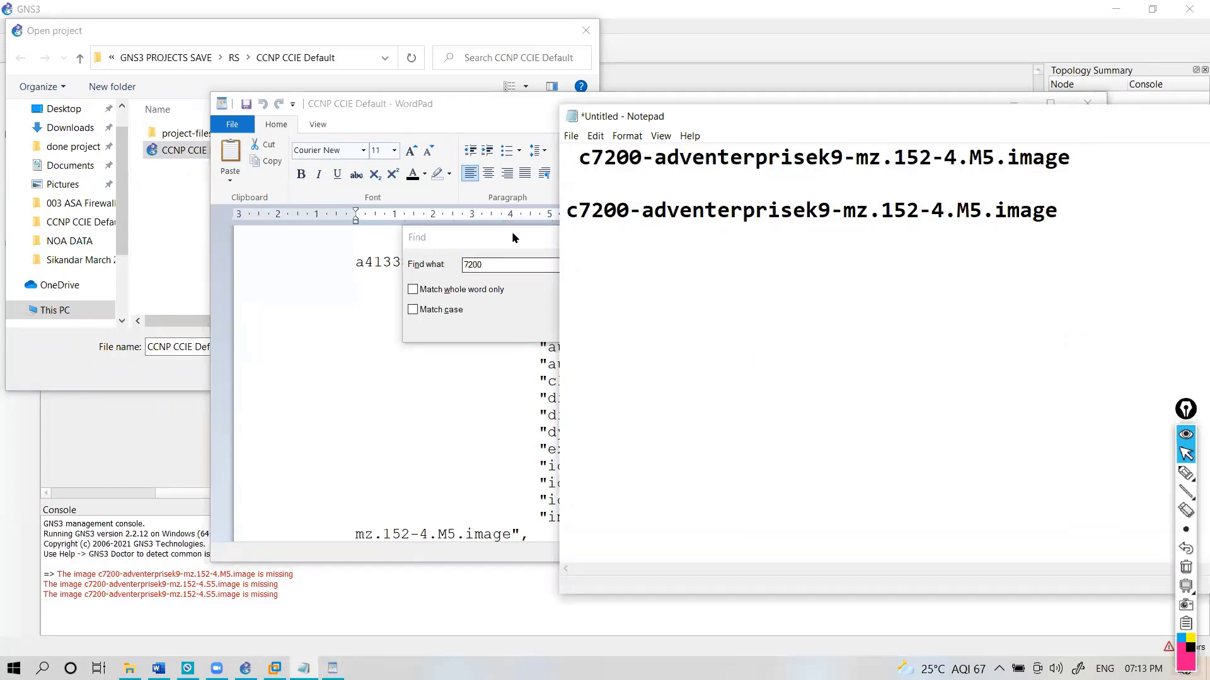
- Switch to the project file in WordPad and step through the 7200 matches to the image entry of the router with dynamips_id 3
drag(512, 237, 403, 219)
click(555, 246)
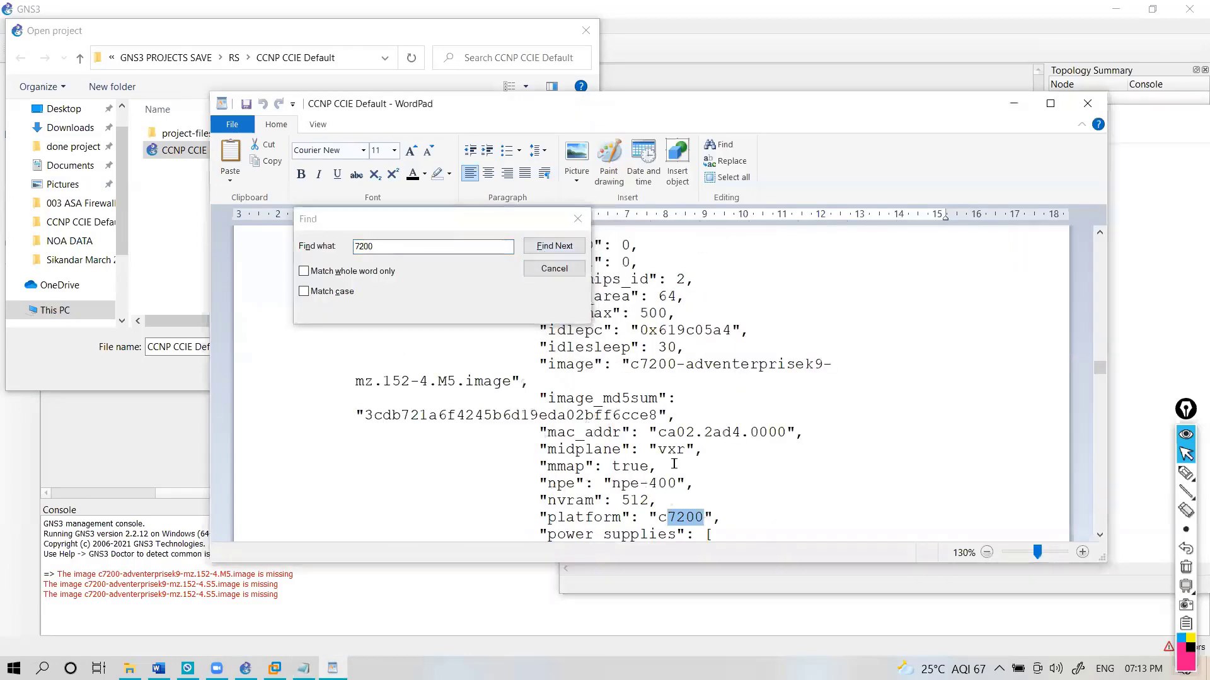
scroll(674, 463, down, 5)
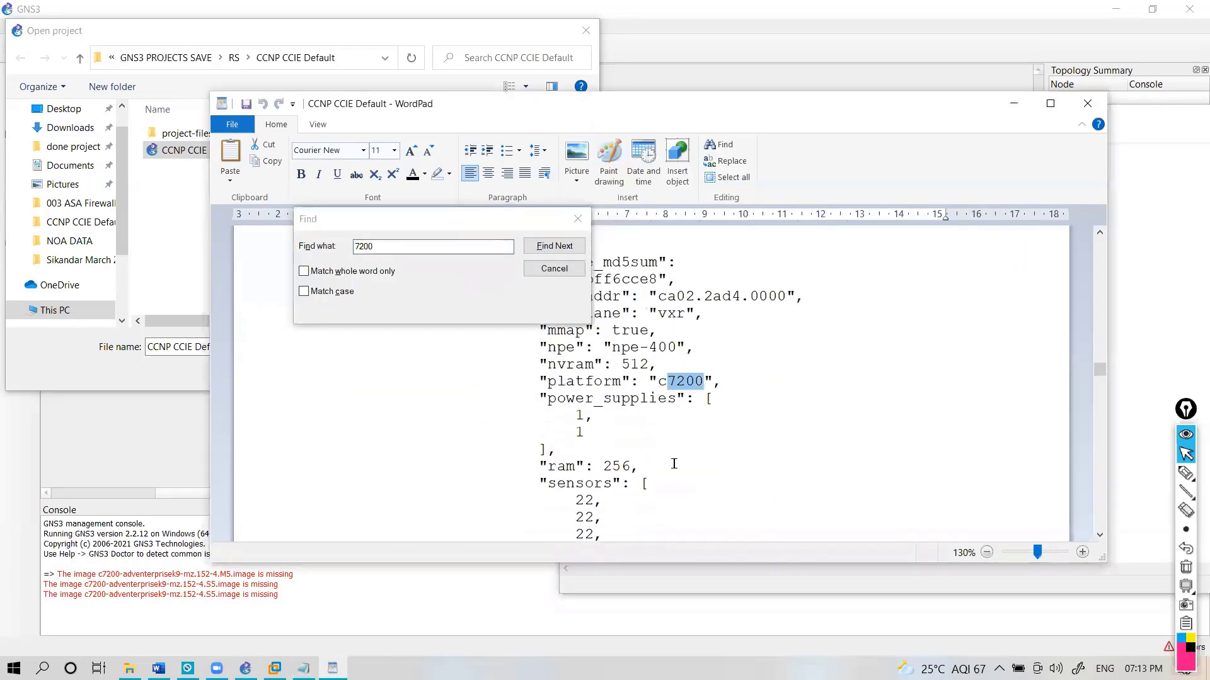
click(550, 246)
click(550, 246)
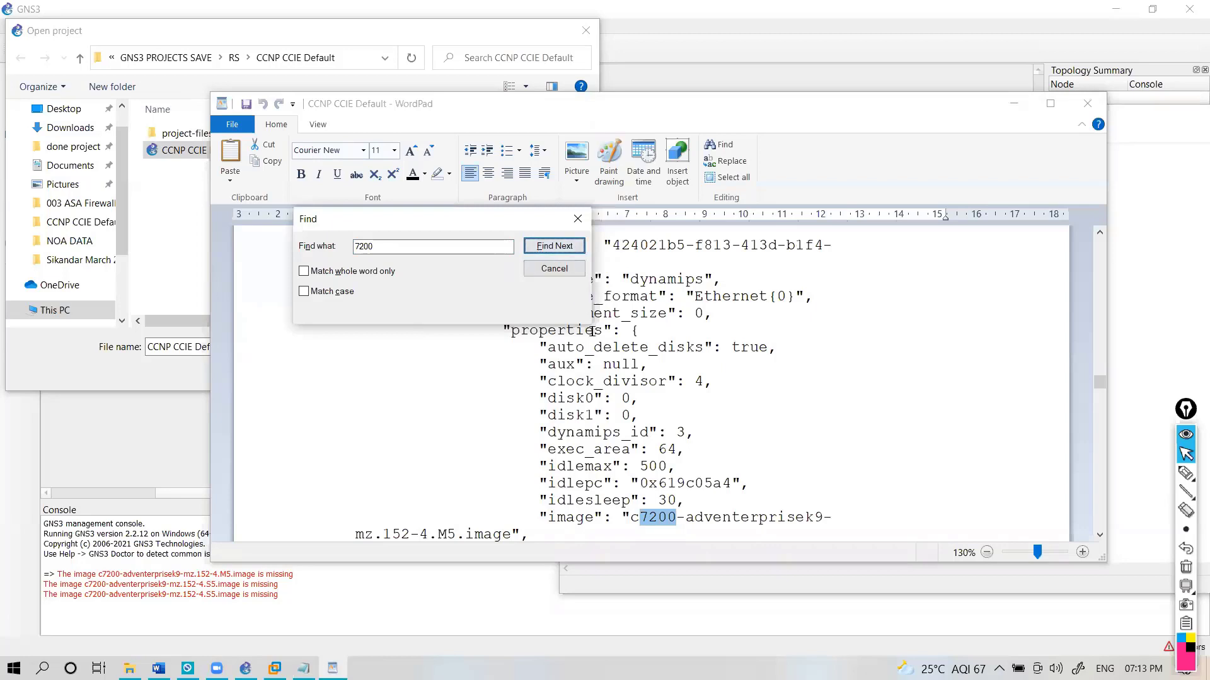
- Search the project file for the c7200-adventerprisek9-mz.152-4.M5.image name copied from Notepad, step through the matches, and close the search
key(alt+Tab)
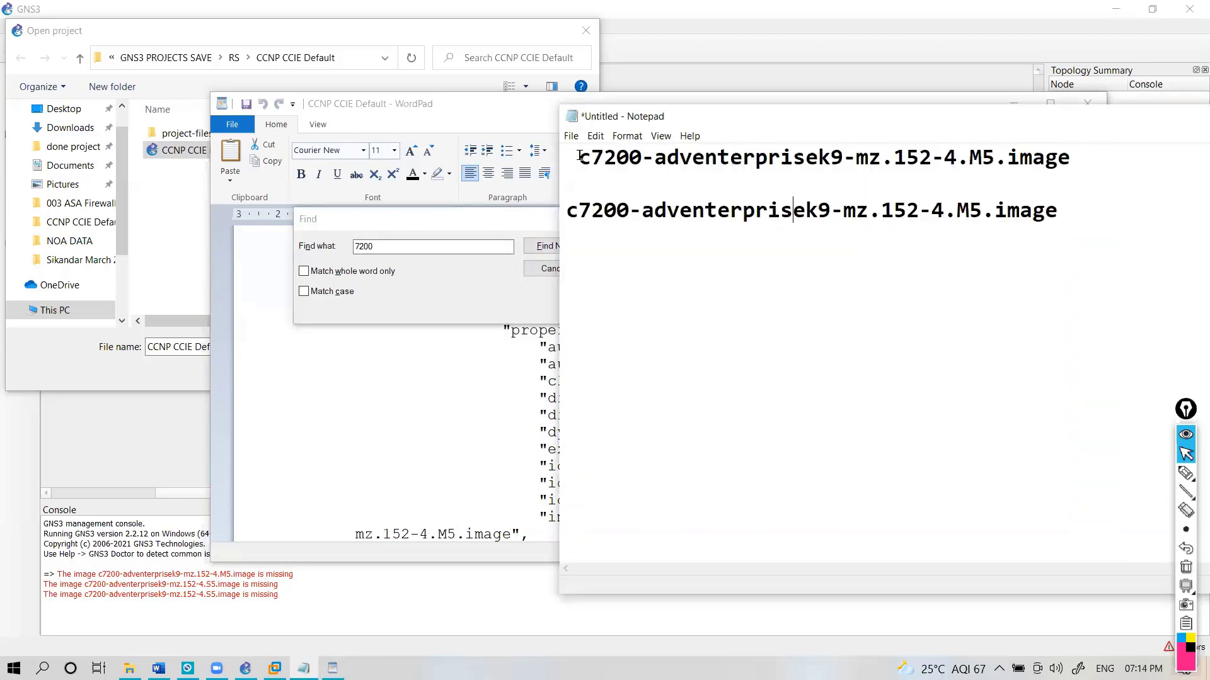
drag(578, 156, 1071, 157)
key(ctrl+c)
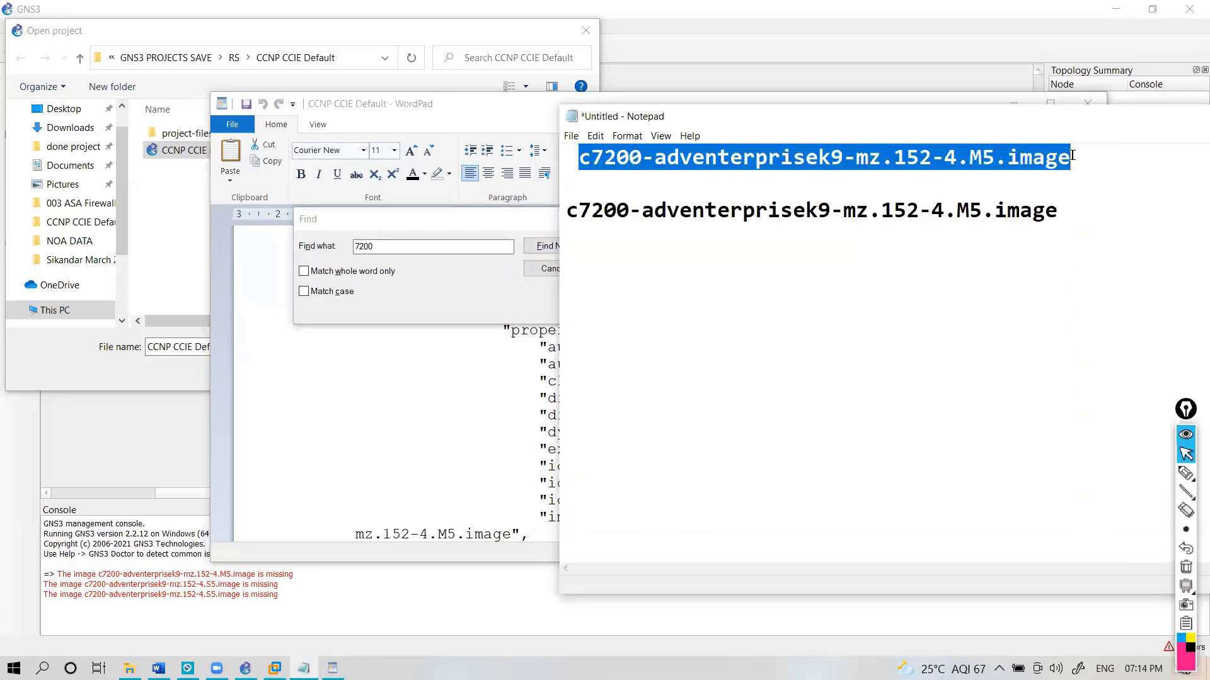
click(444, 246)
key(ctrl+v)
key(Return)
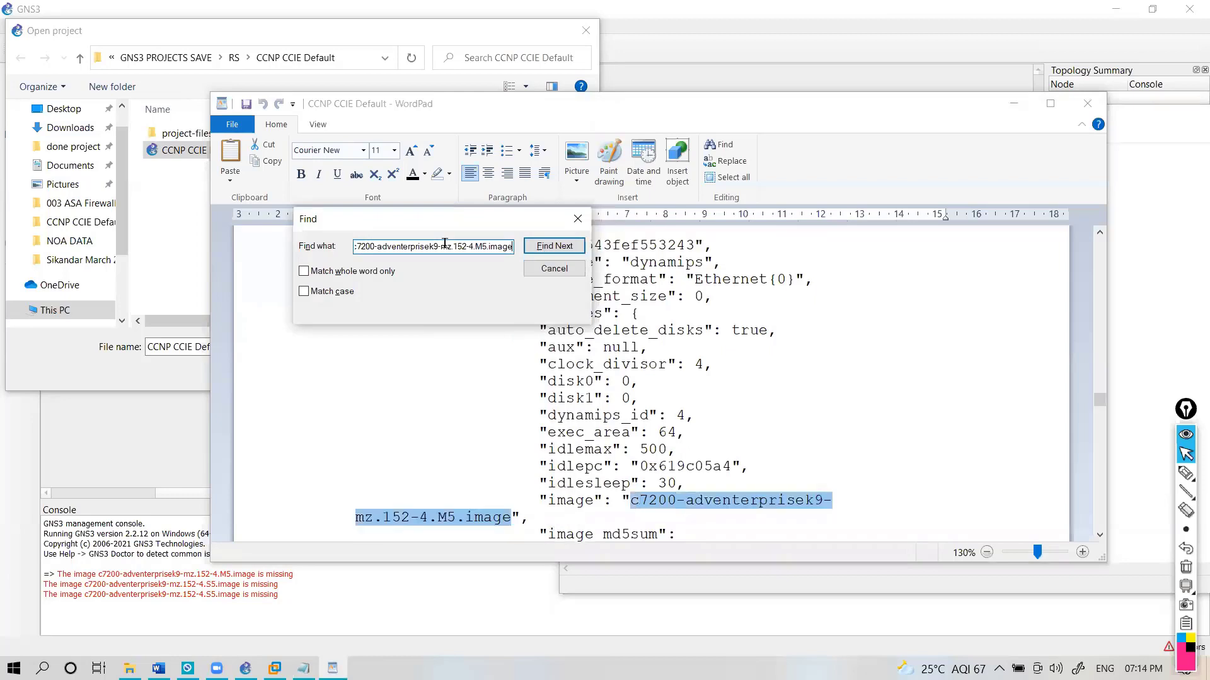
key(Return)
key(Return)
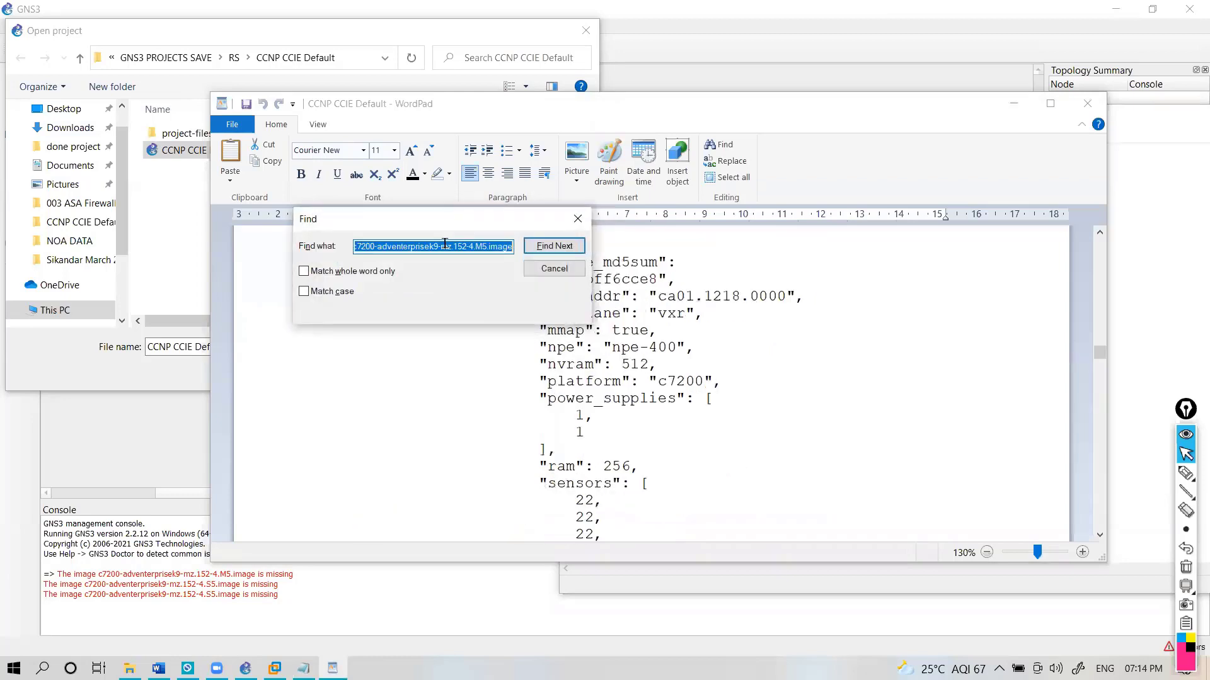
click(577, 218)
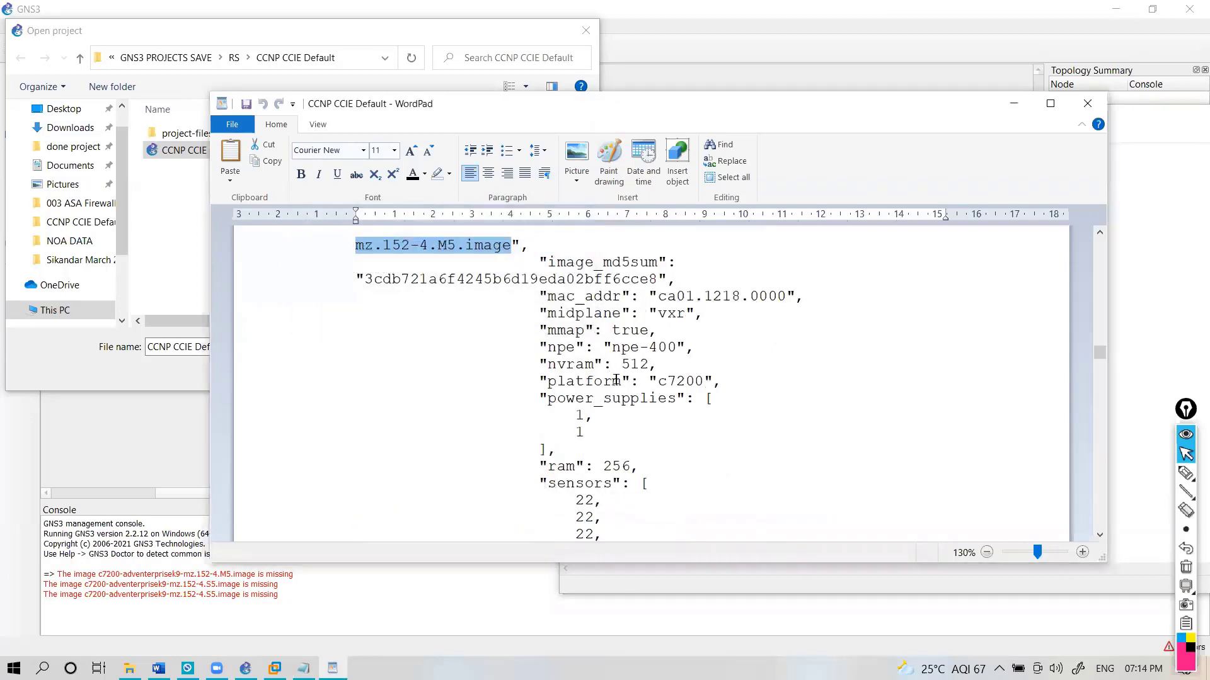
scroll(616, 379, down, 1)
scroll(616, 379, down, 1)
- Select the first M5 image name in Notepad and search the project file in WordPad for S5
key(alt+Tab)
click(791, 283)
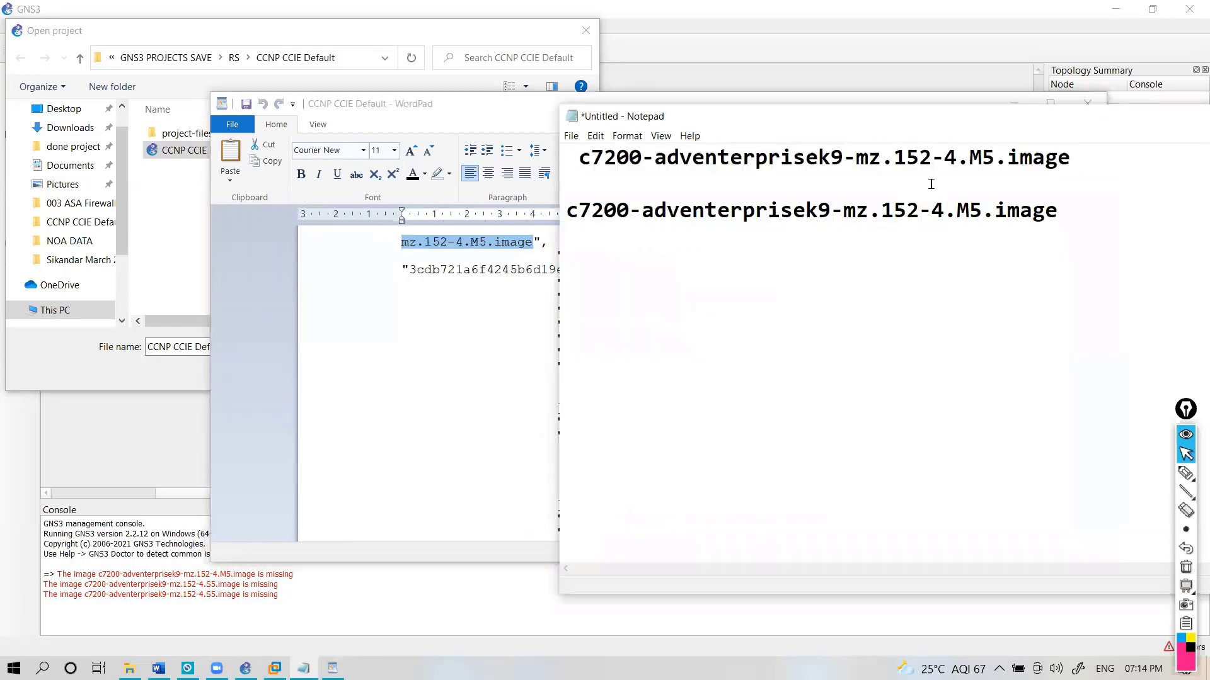
click(932, 182)
key(shift+End)
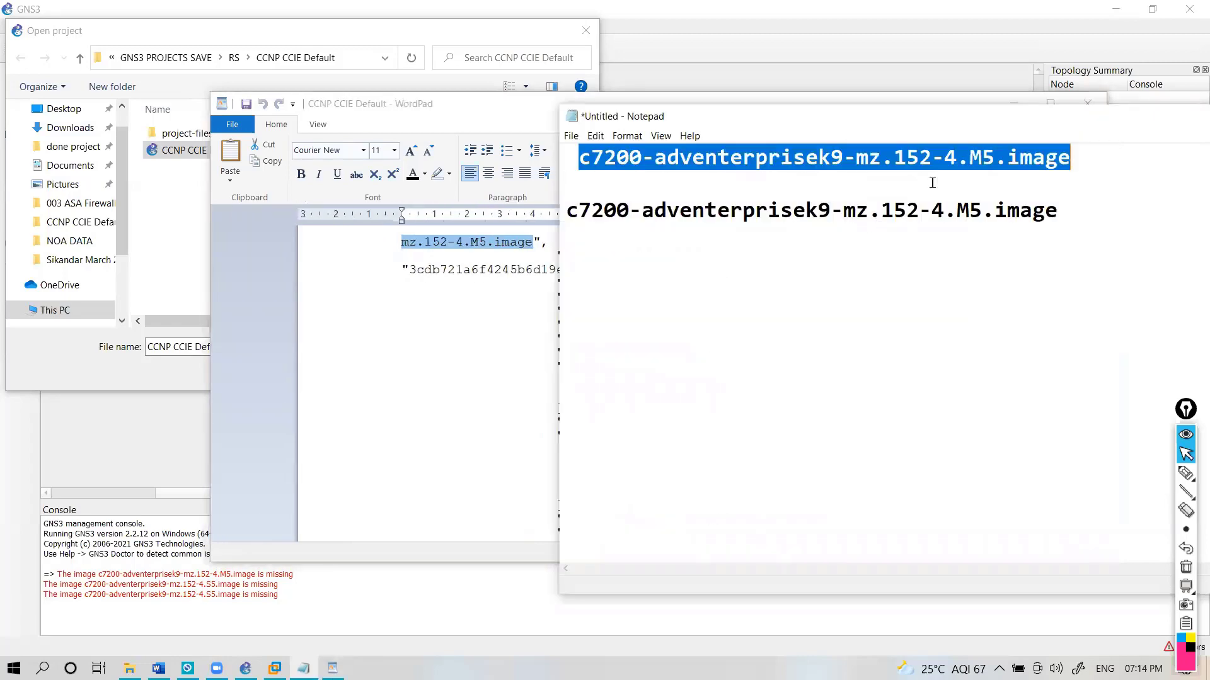
key(alt+Tab)
key(ctrl+f)
text(S)
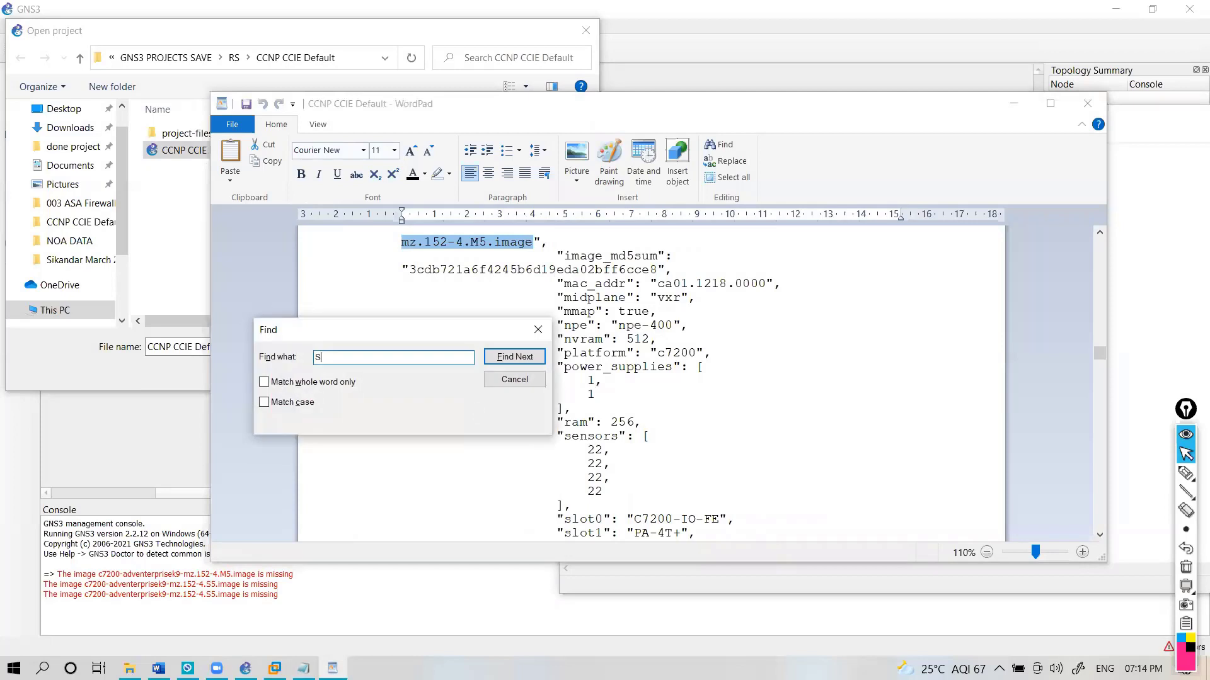
text(5)
key(Return)
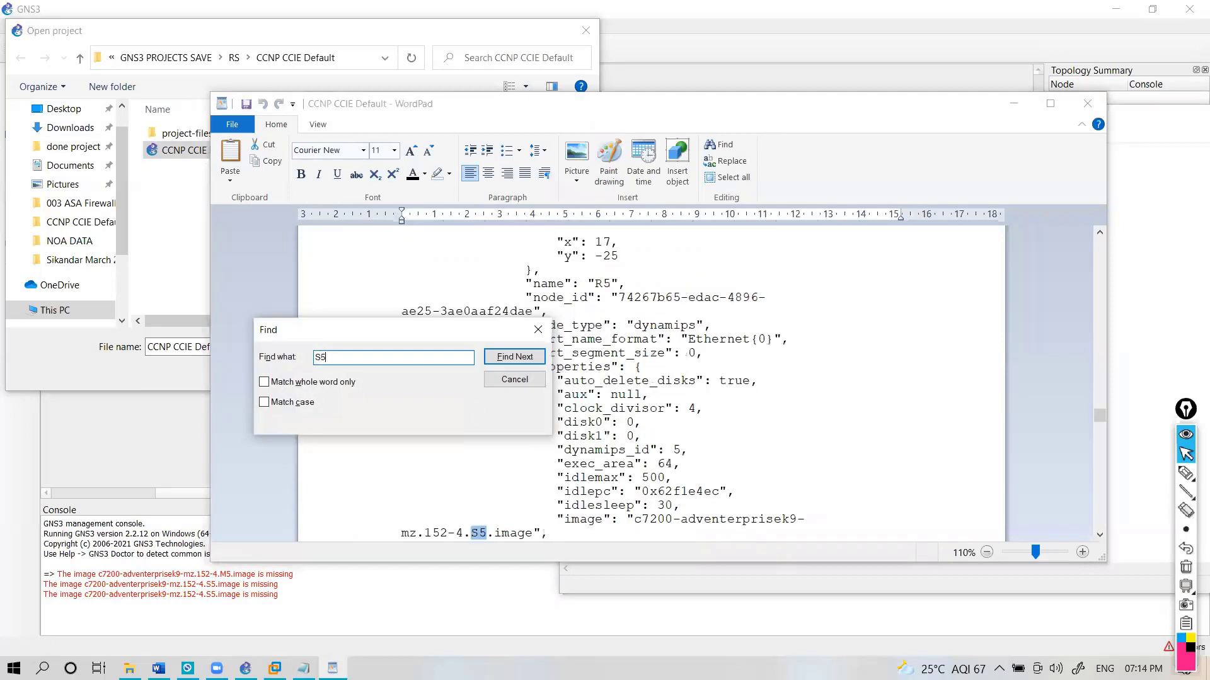
- Close the search, select R5's c7200-adventerprisek9-mz.152-4.S5.image name in the project file, and start a replacement with it as the search text
click(507, 380)
scroll(667, 498, down, 3)
click(649, 449)
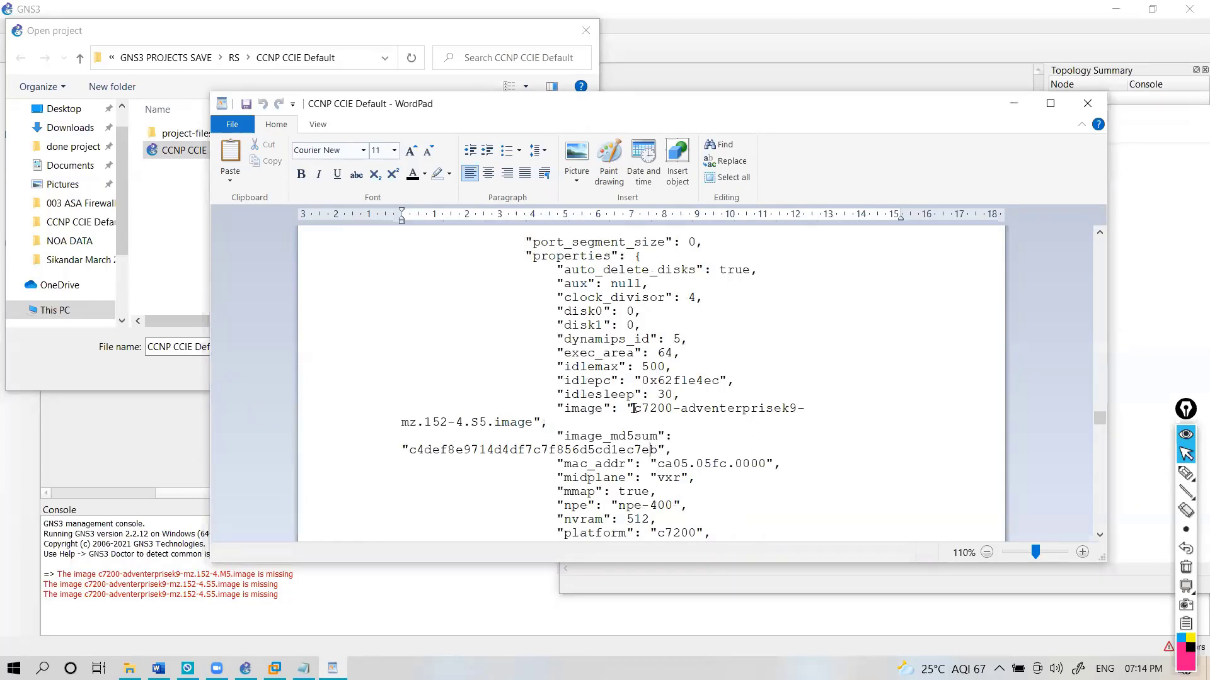
drag(633, 408, 536, 428)
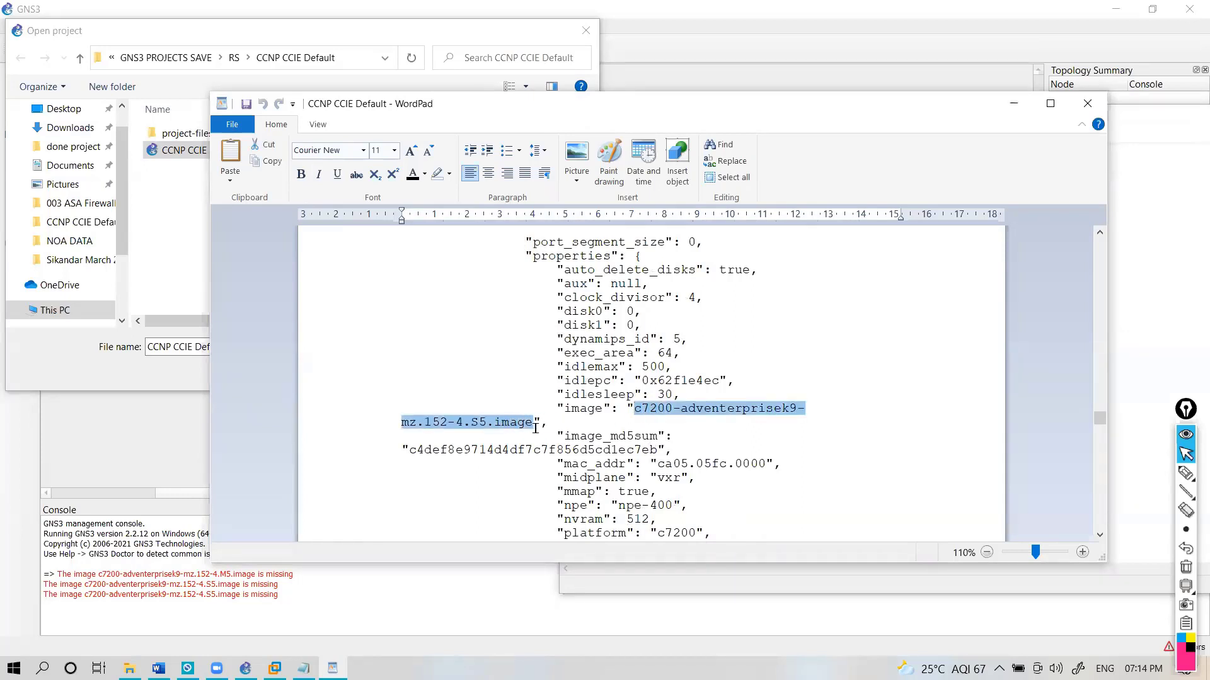
key(ctrl+h)
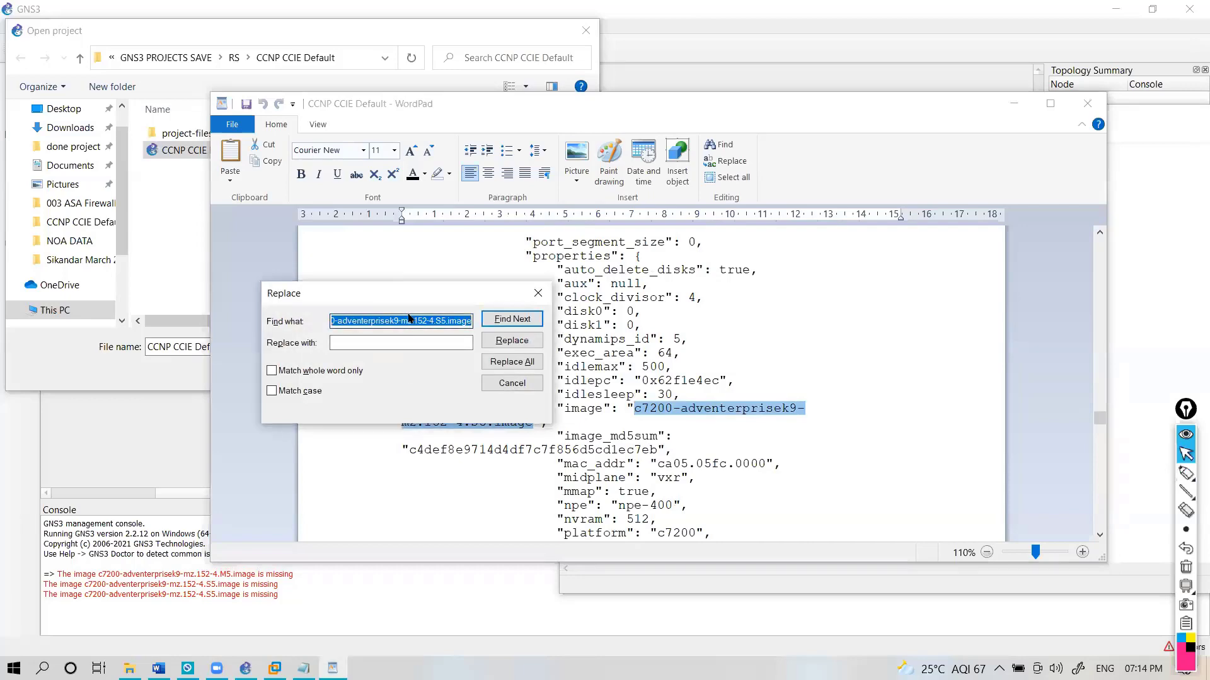
click(384, 322)
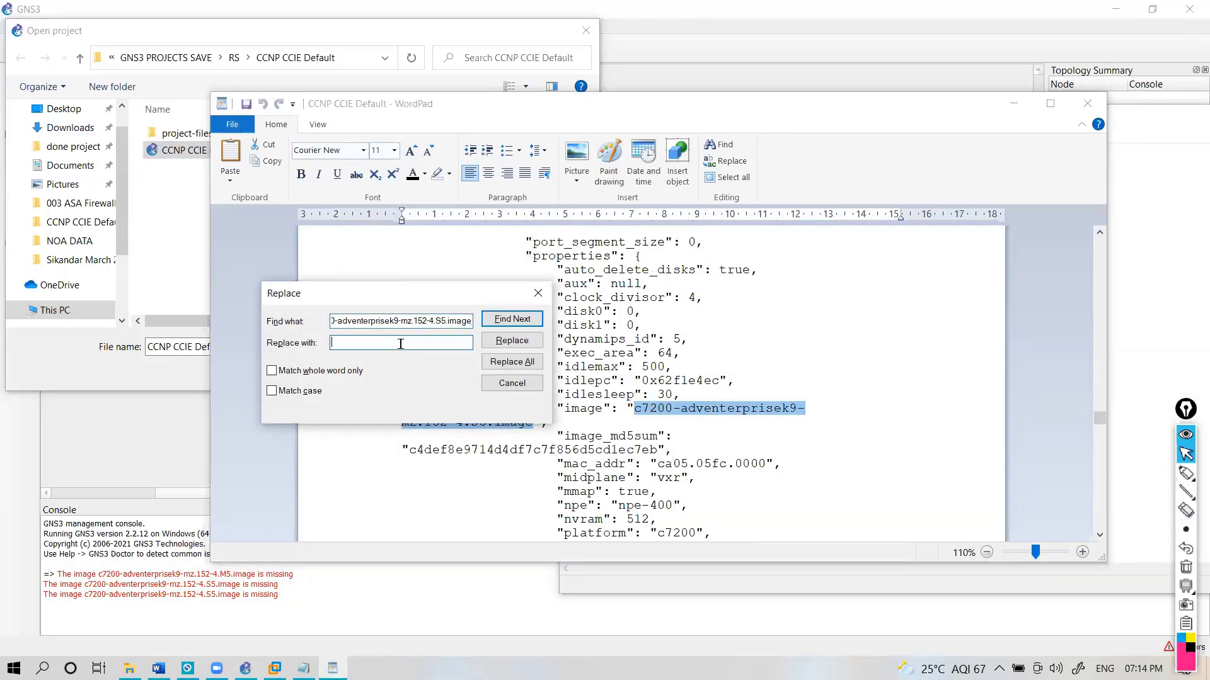
- Copy c7200-adventerprisek9-mz.152-4.M5.image from Notepad as the replacement text, replace all S5 image names in the project file, and close the replace dialog
key(alt+Tab)
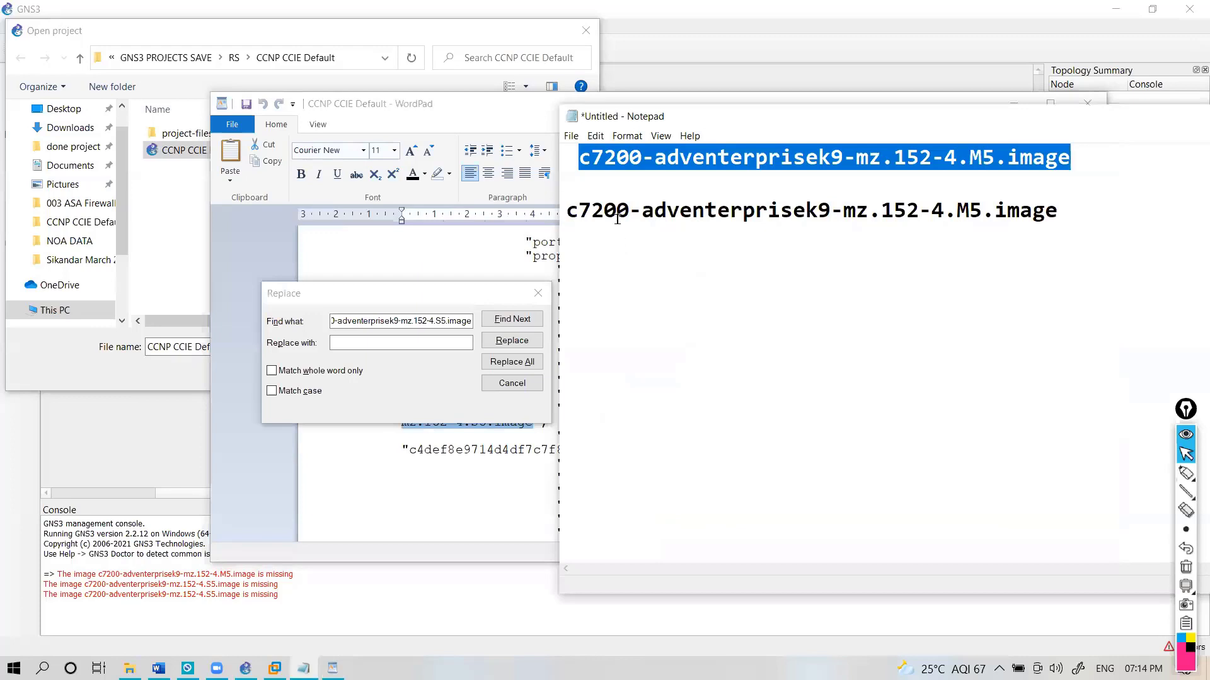
key(ctrl+c)
key(alt+Tab)
key(ctrl+v)
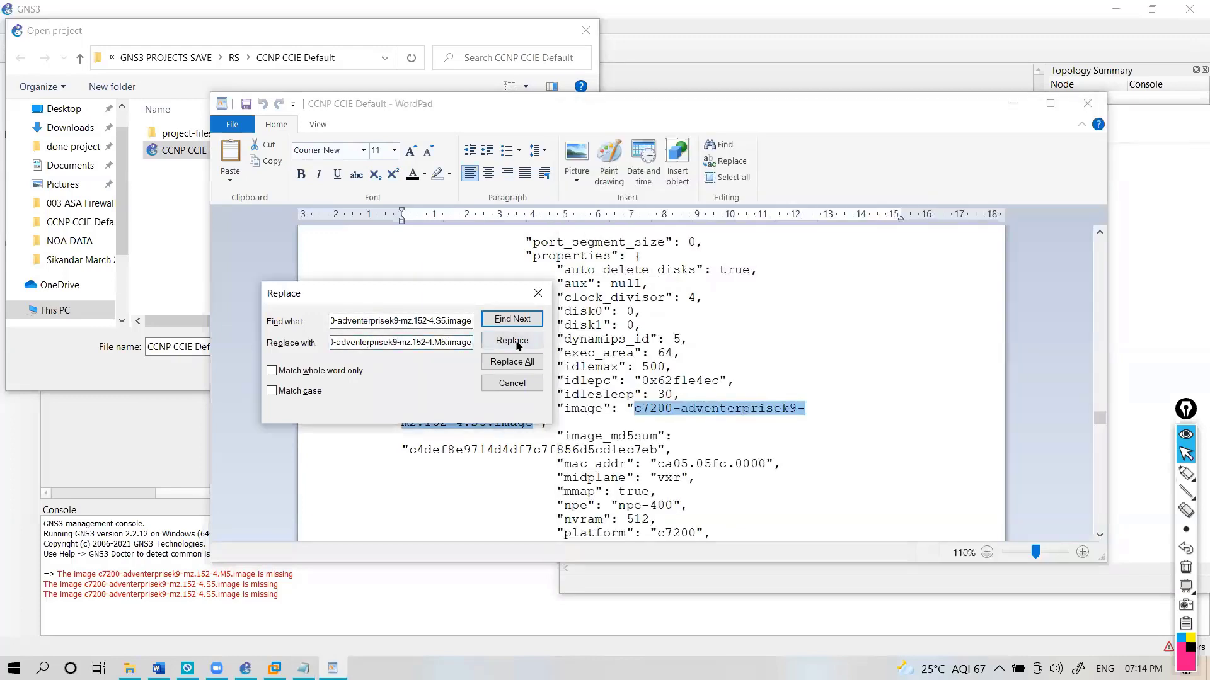
click(508, 362)
click(489, 397)
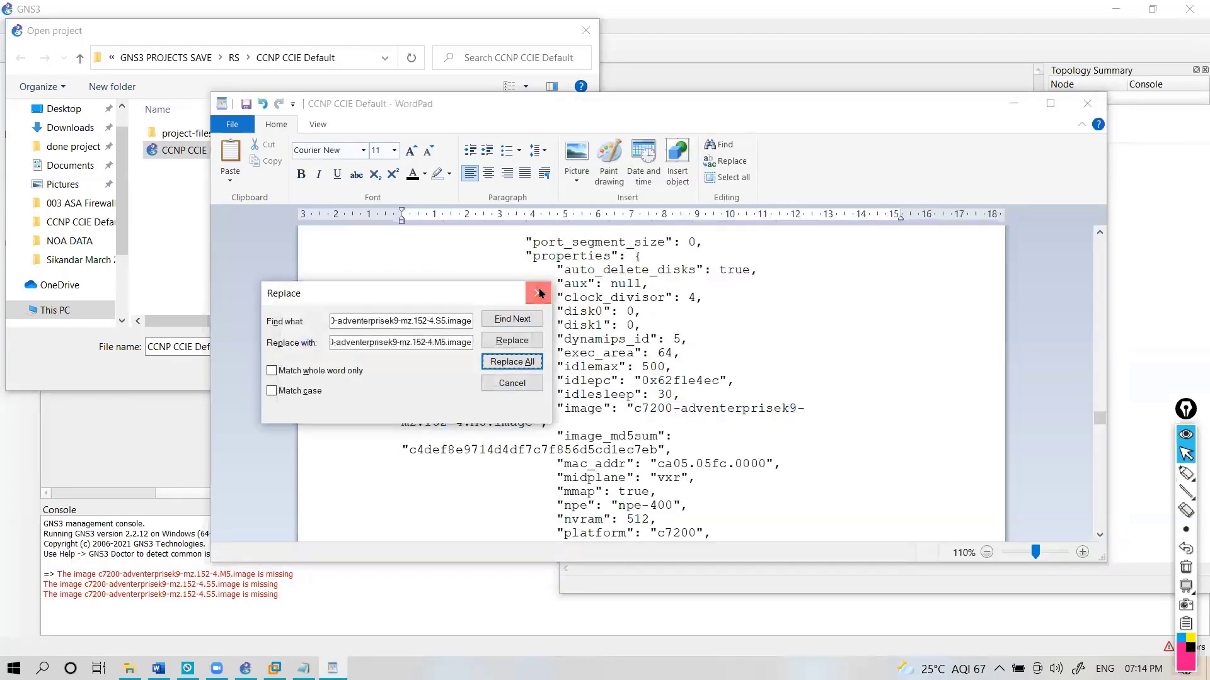
click(538, 293)
scroll(550, 332, down, 2)
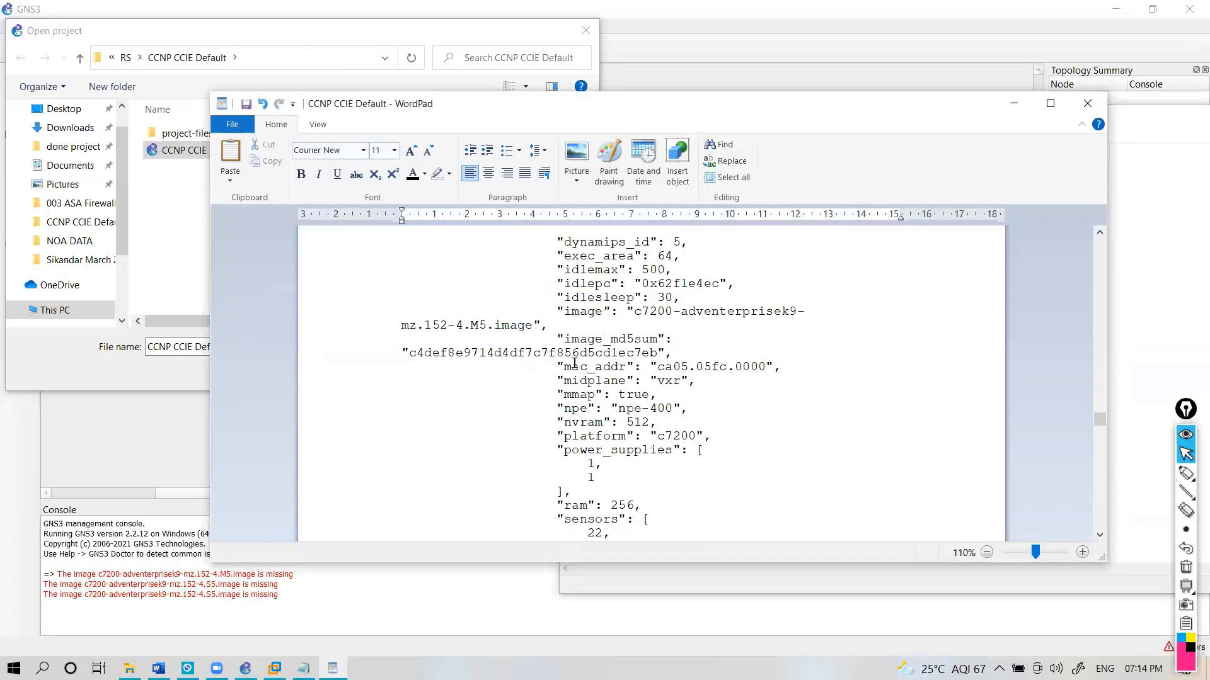
- Save and close the edited project file in WordPad, and try to open the CCNP CCIE Default project in GNS3
click(1088, 103)
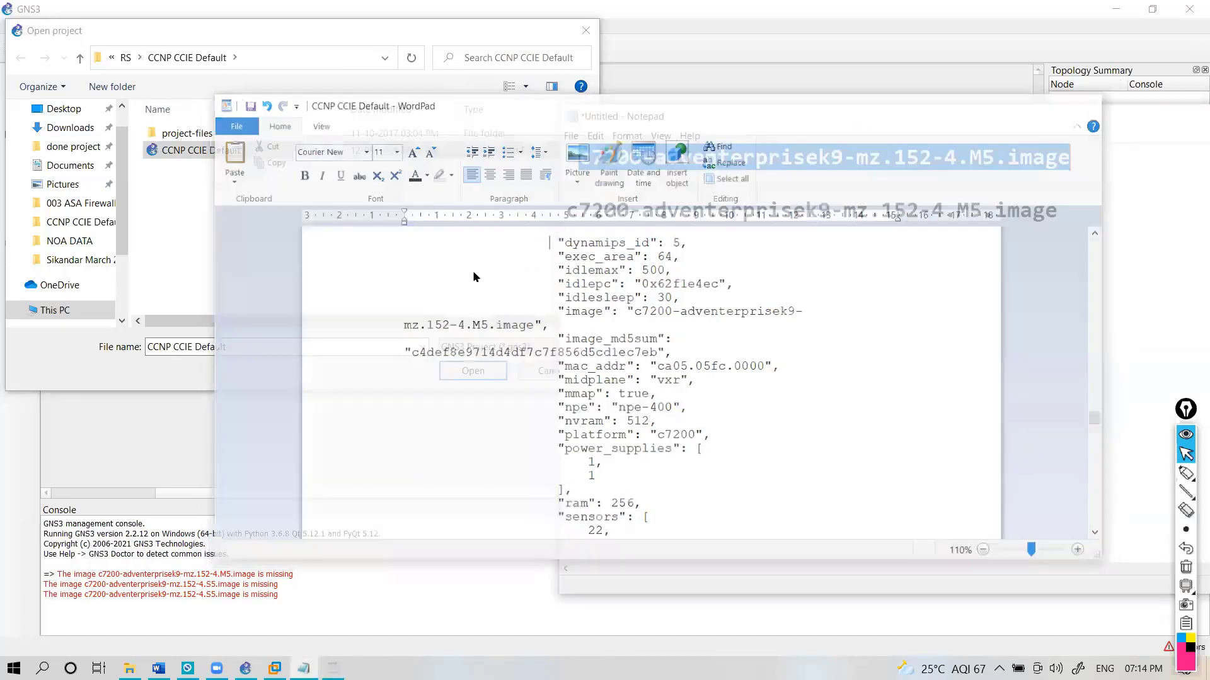
drag(986, 116, 809, 203)
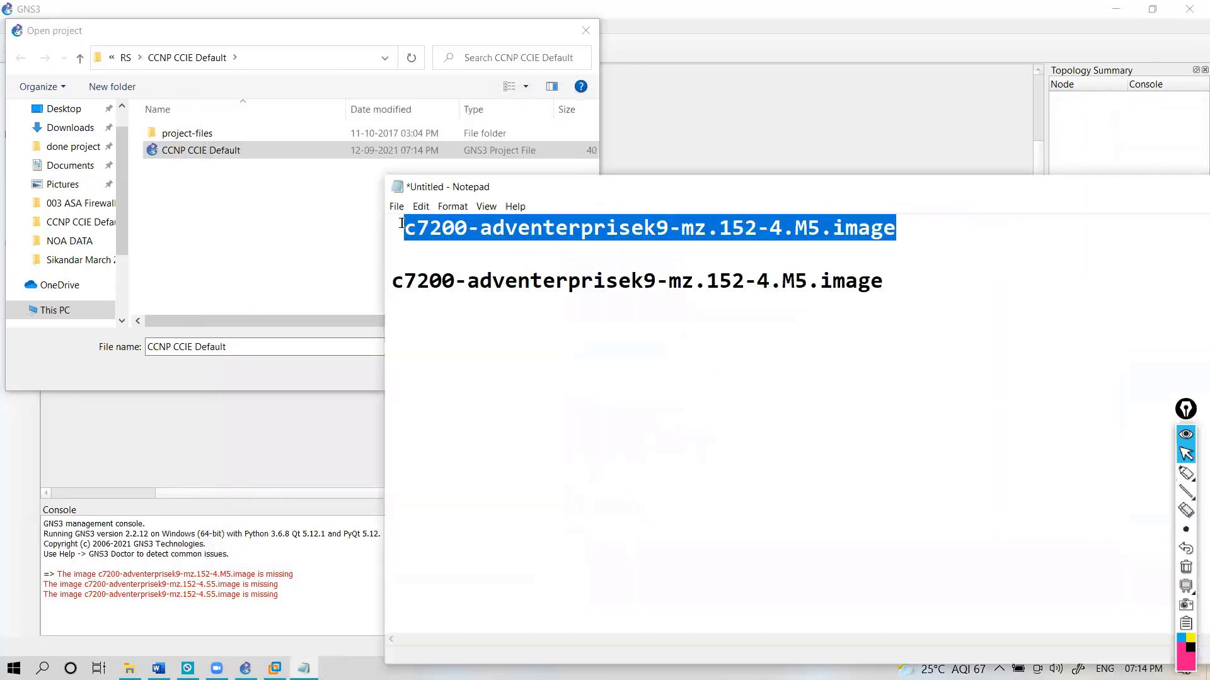
click(280, 197)
double_click(216, 151)
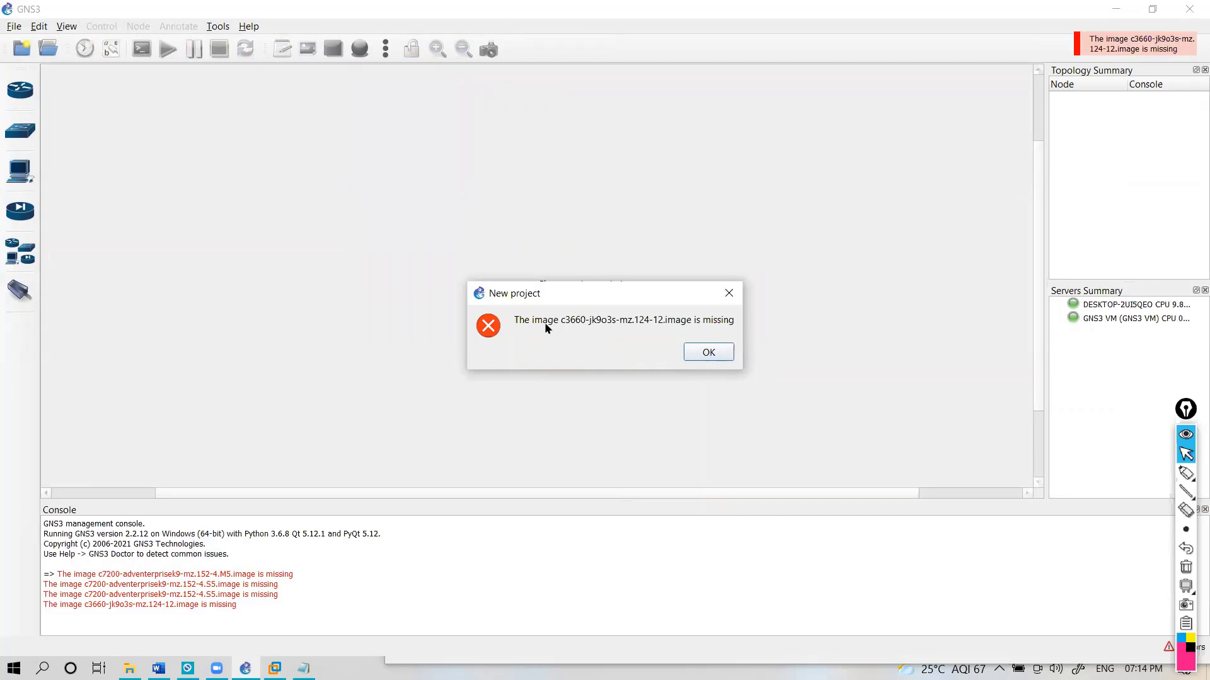
- Copy the image name c3660-jk9o3s-mz.124-12 from the error message and dismiss the message
drag(561, 319, 666, 322)
right_click(665, 321)
click(678, 325)
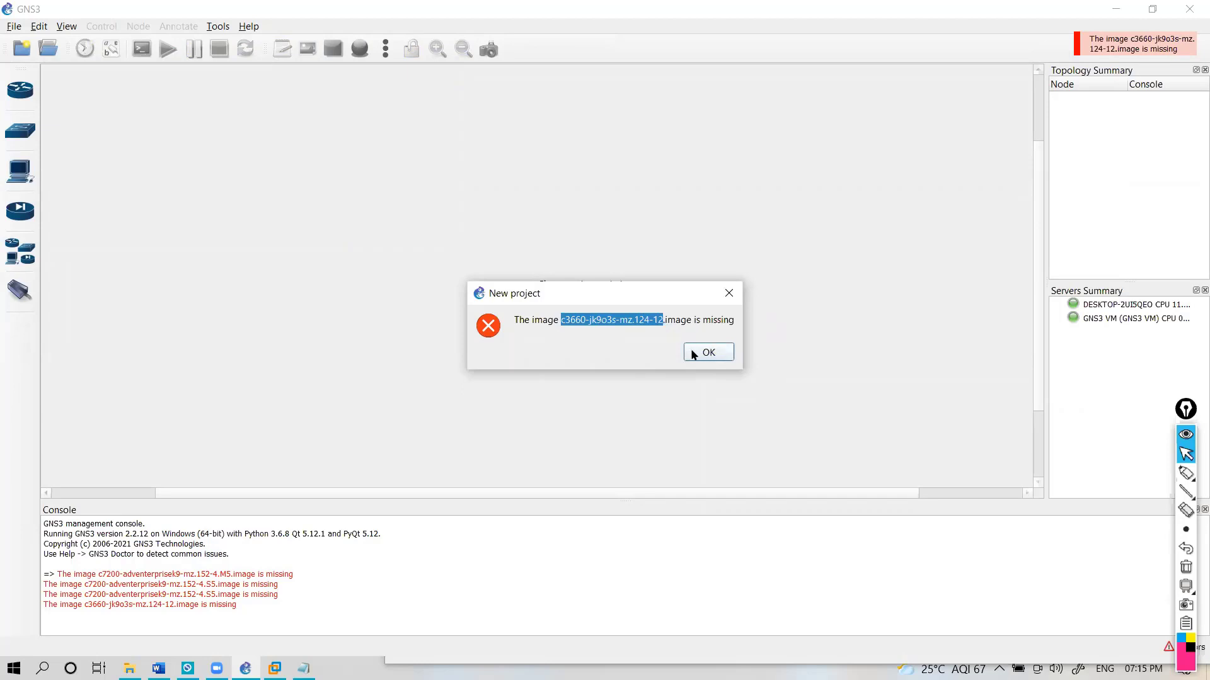
click(694, 351)
click(45, 55)
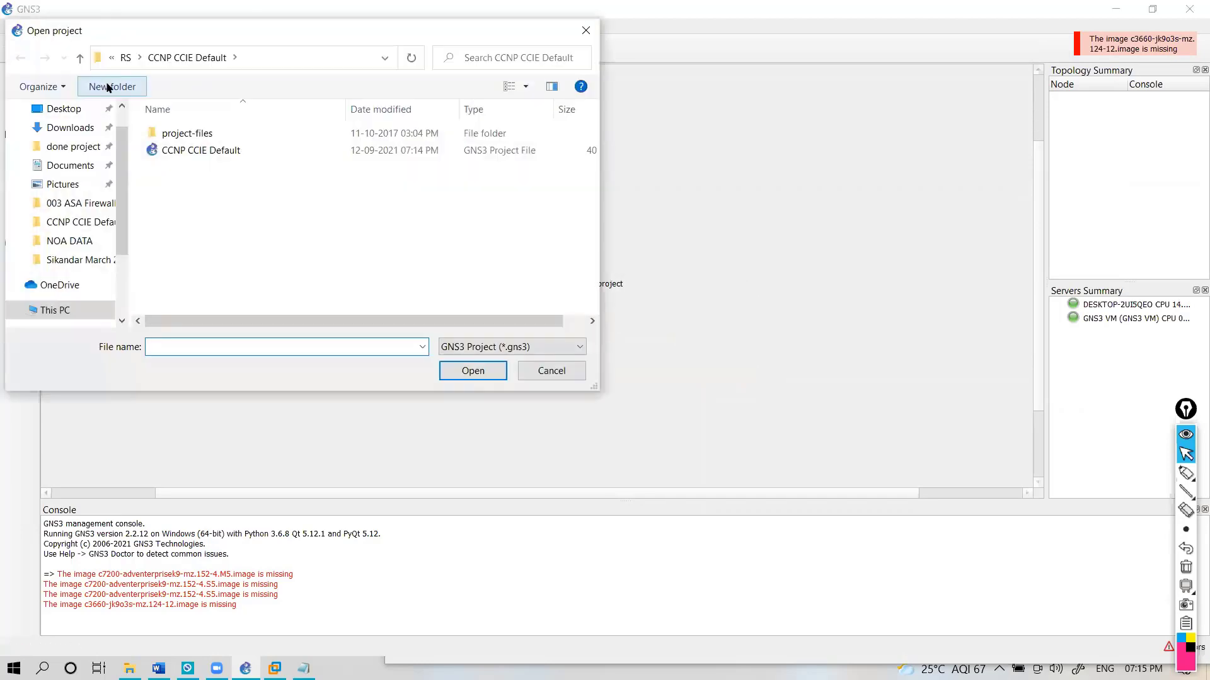
click(200, 151)
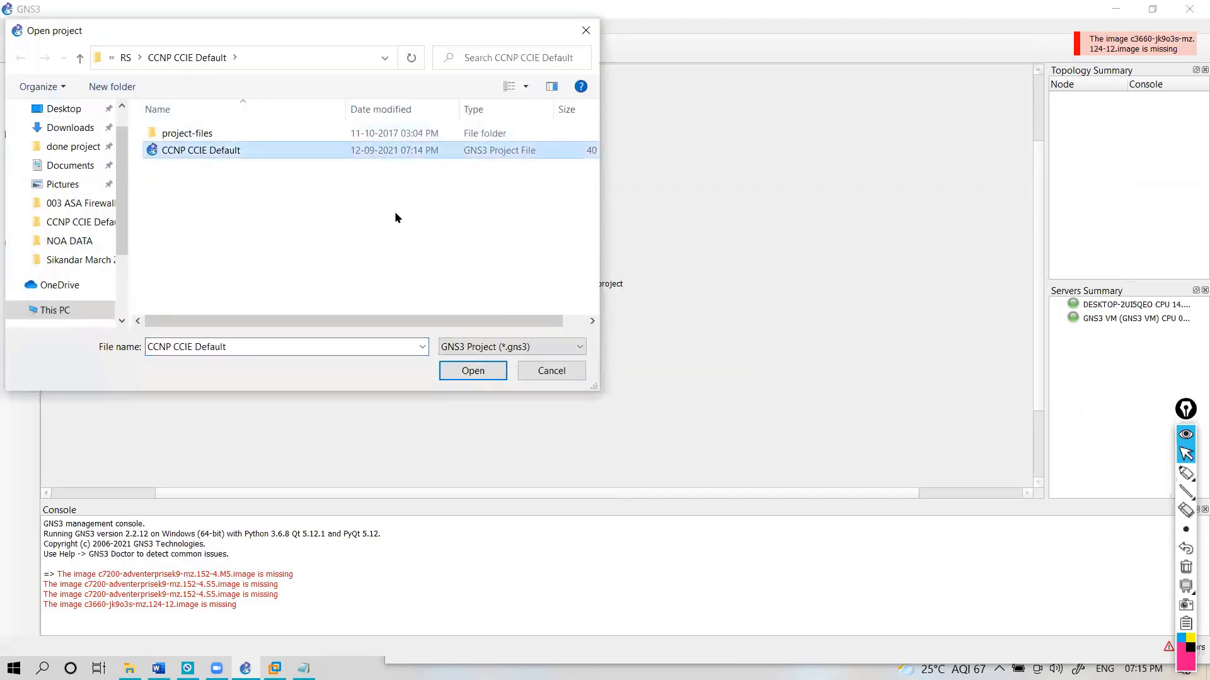
click(548, 372)
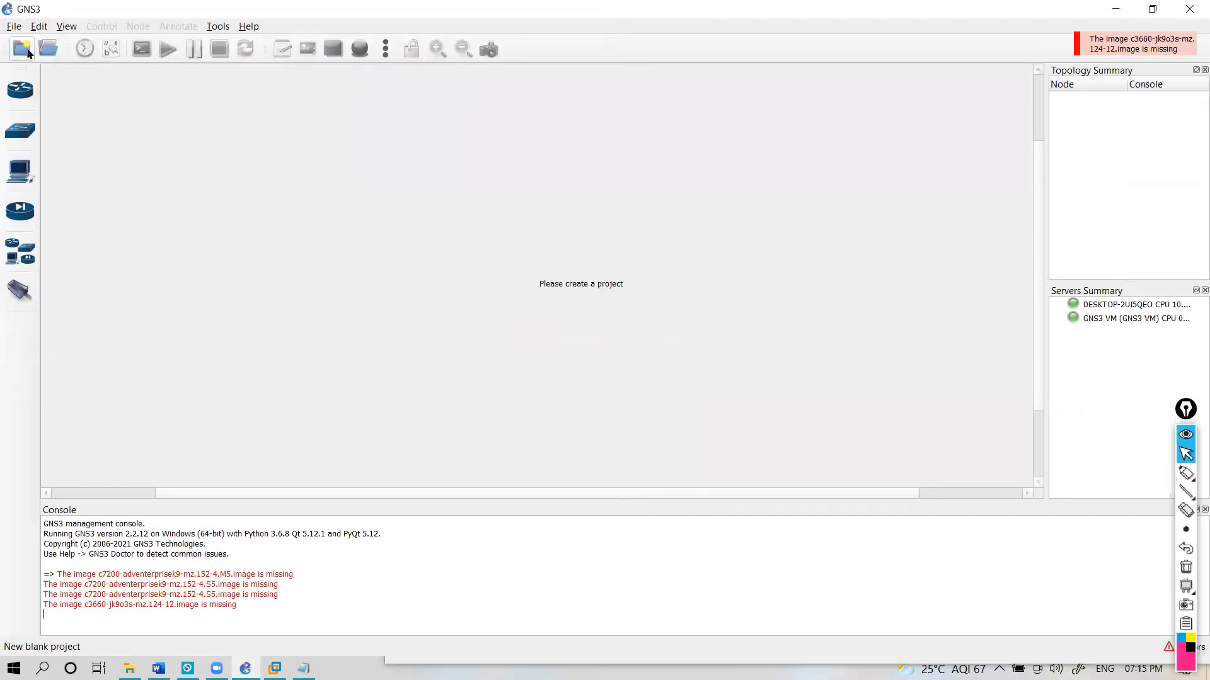
- Start a new IOS router template in the GNS3 preferences and proceed to the IOS image choice
click(42, 28)
click(58, 95)
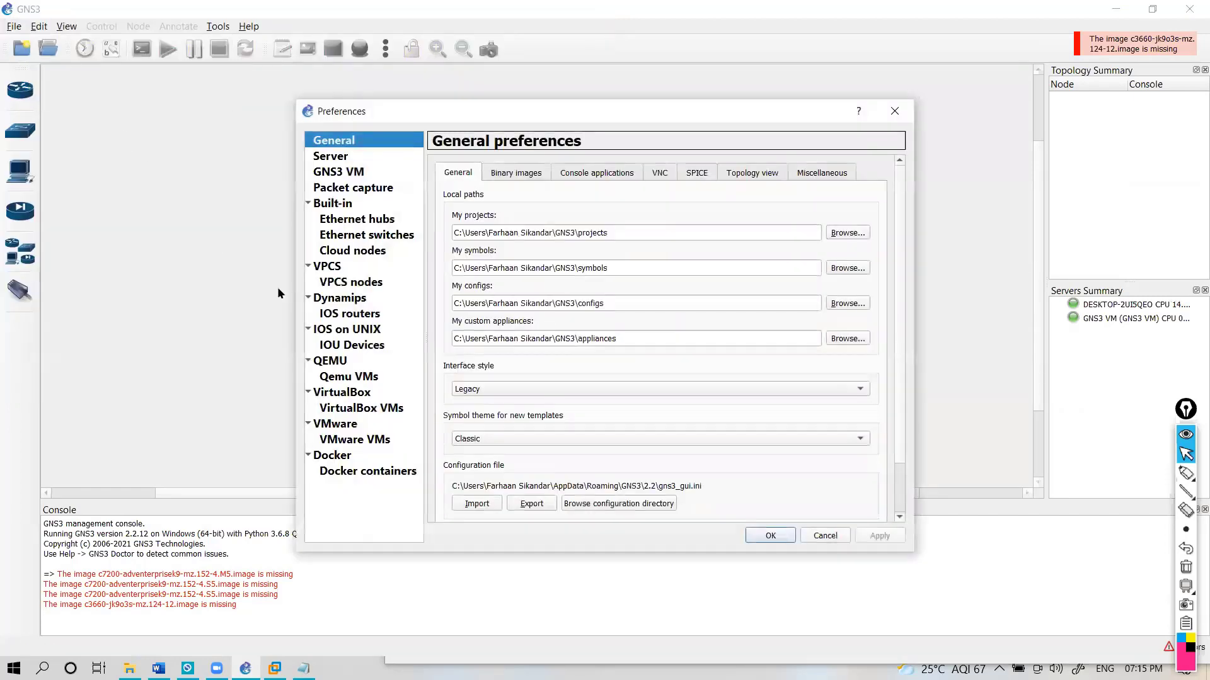
drag(418, 104, 425, 69)
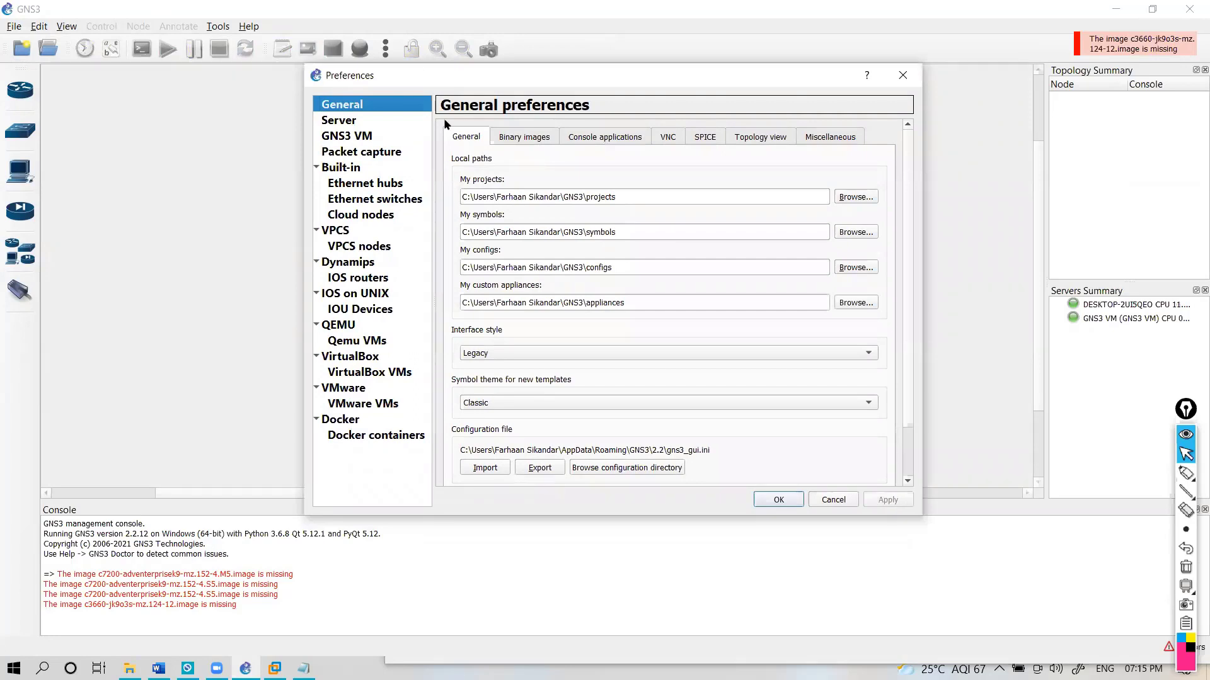
click(359, 309)
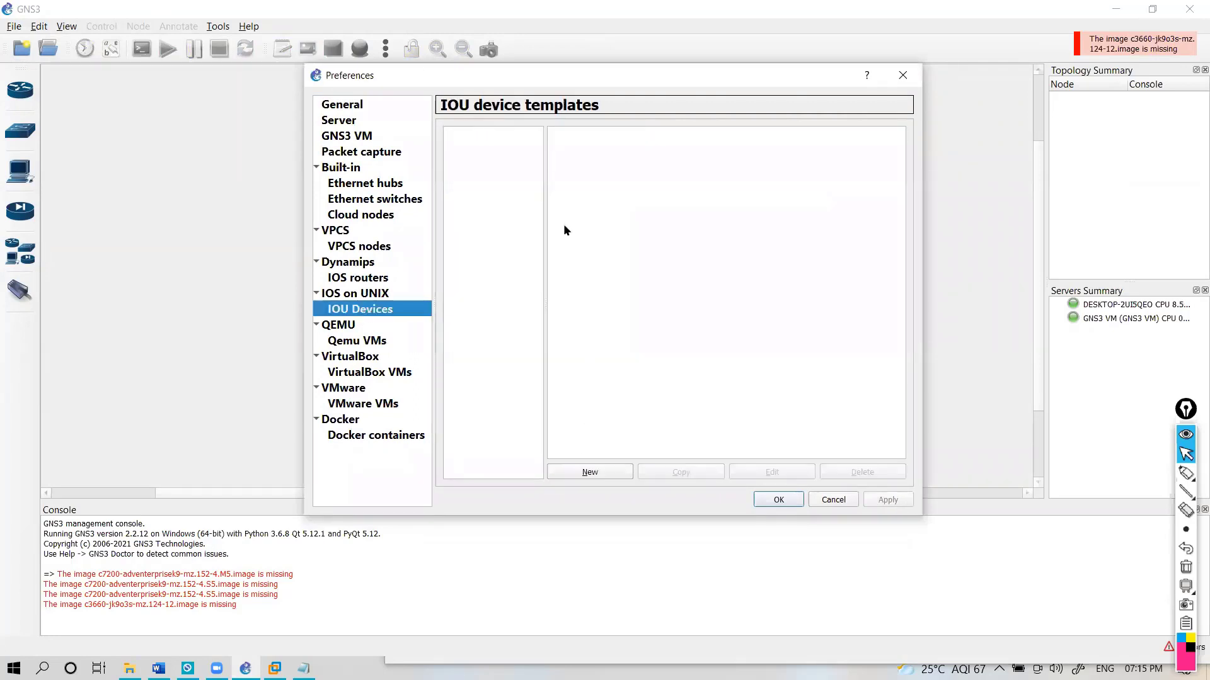
click(362, 278)
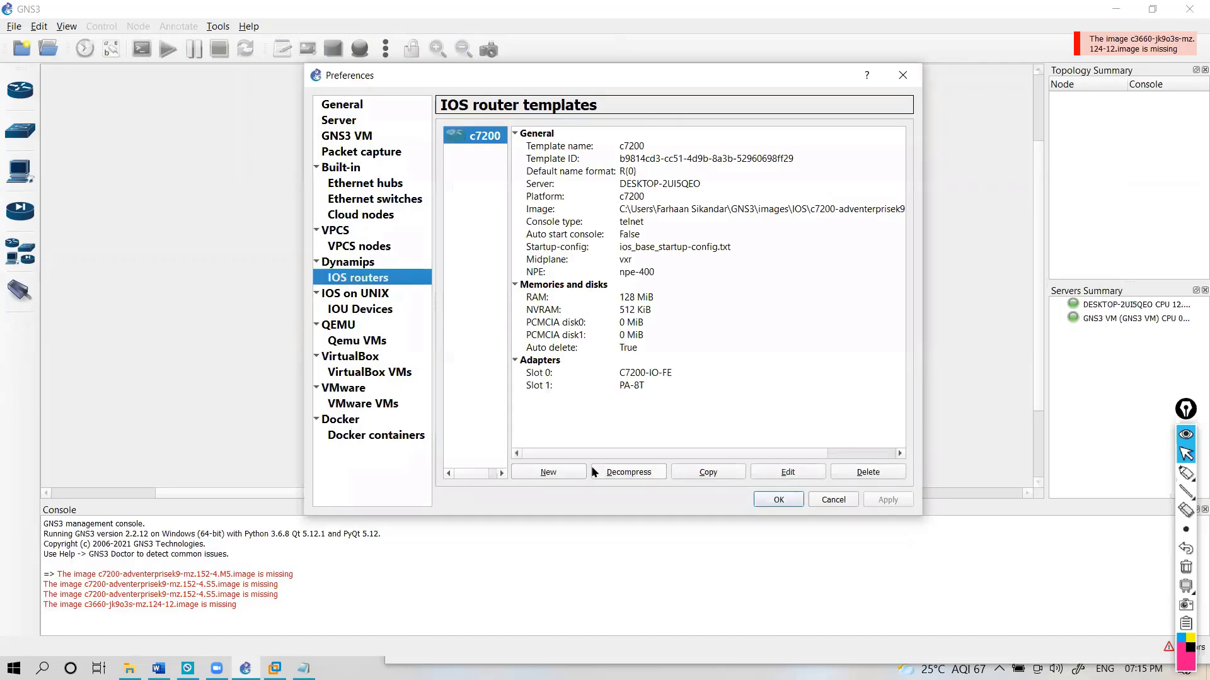
click(567, 469)
click(543, 256)
click(725, 429)
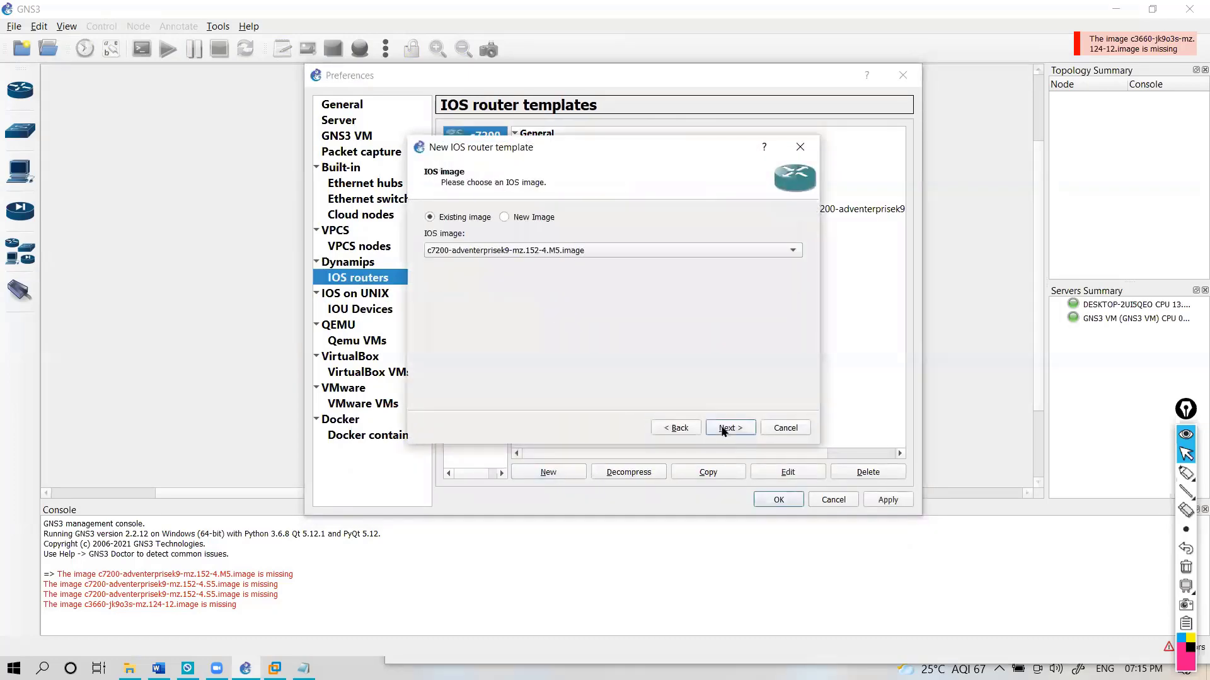
- Find c3660-jk9o3s-mz.124-12.image with the copied name, choose it as the template's new image, and copy it to the default images directory
click(522, 218)
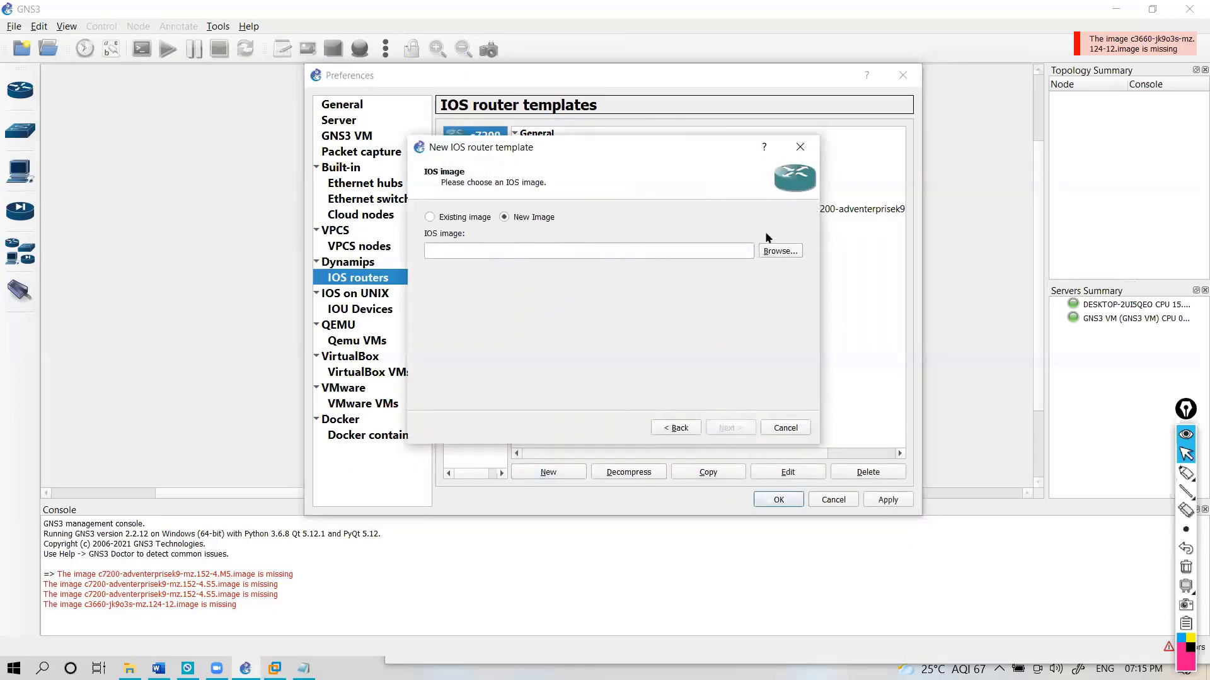
click(780, 252)
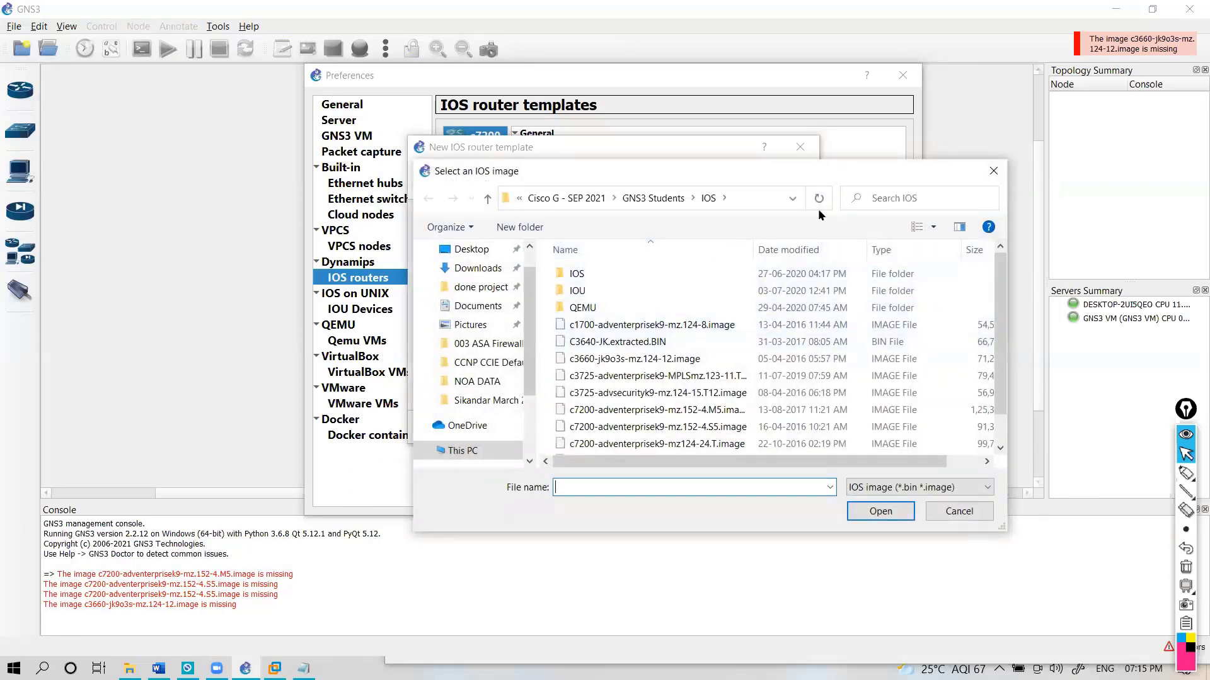
click(877, 206)
key(ctrl+v)
key(Return)
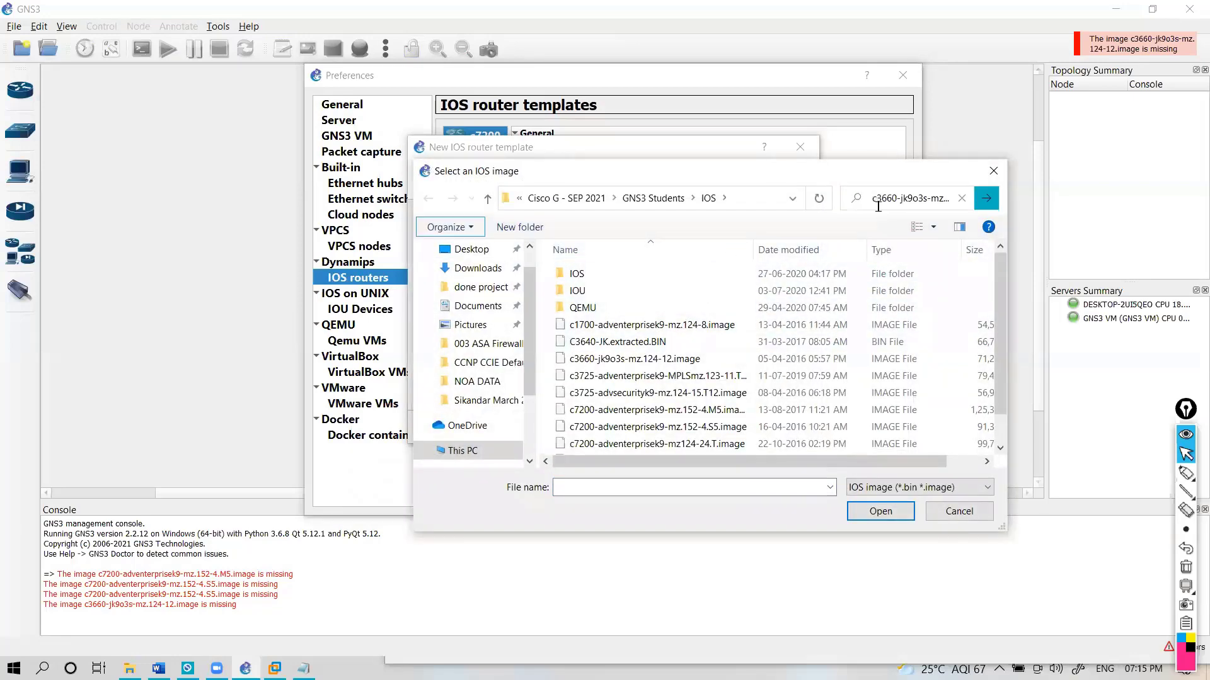
click(699, 261)
double_click(699, 261)
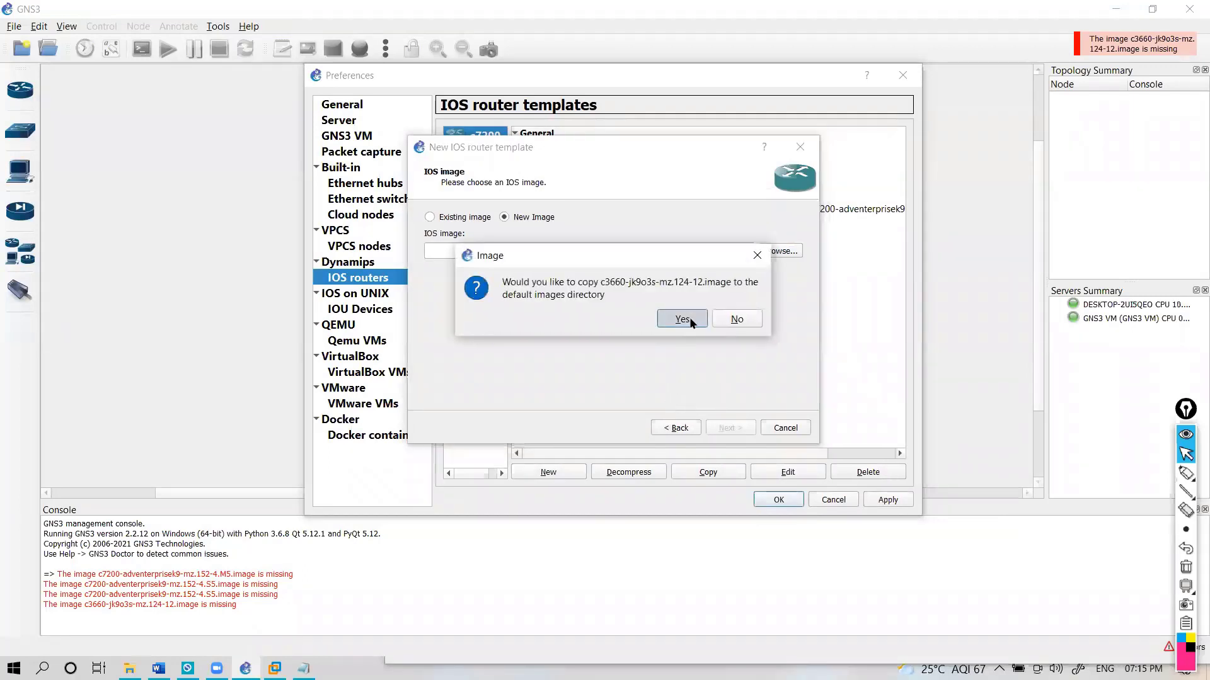
click(678, 319)
- Accept the name and platform for the c3660 template and set its default RAM to 128 MiB
click(728, 428)
click(728, 428)
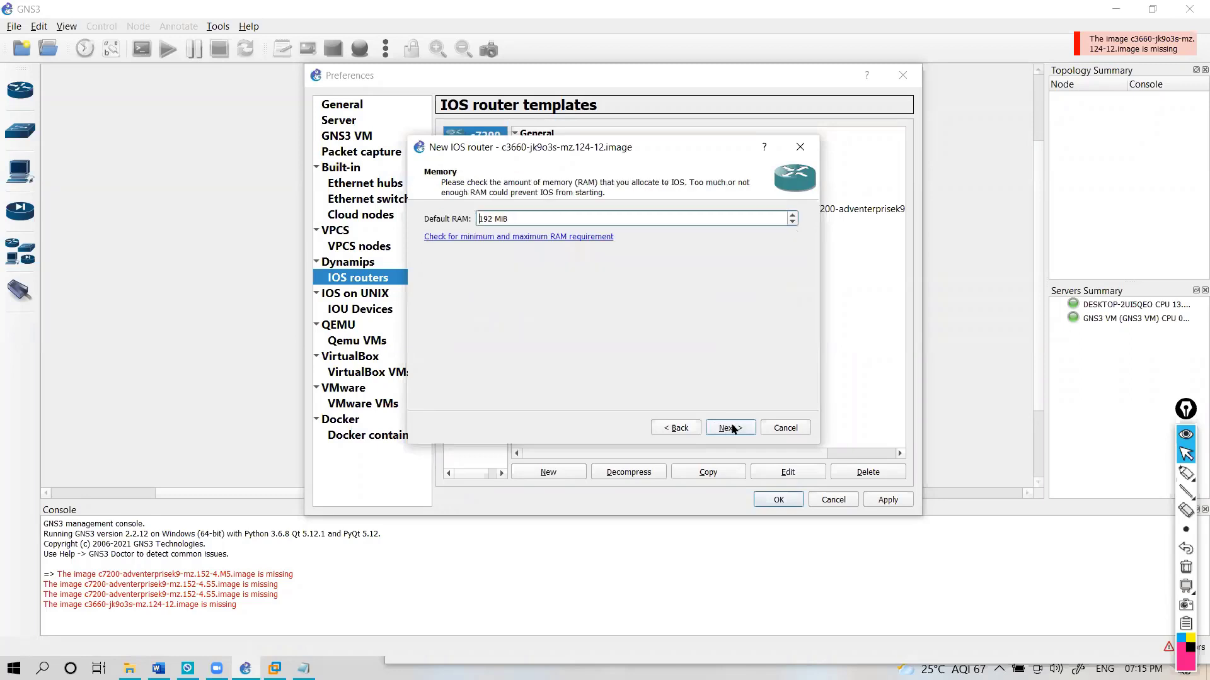
key(ctrl+a)
text(128)
click(729, 428)
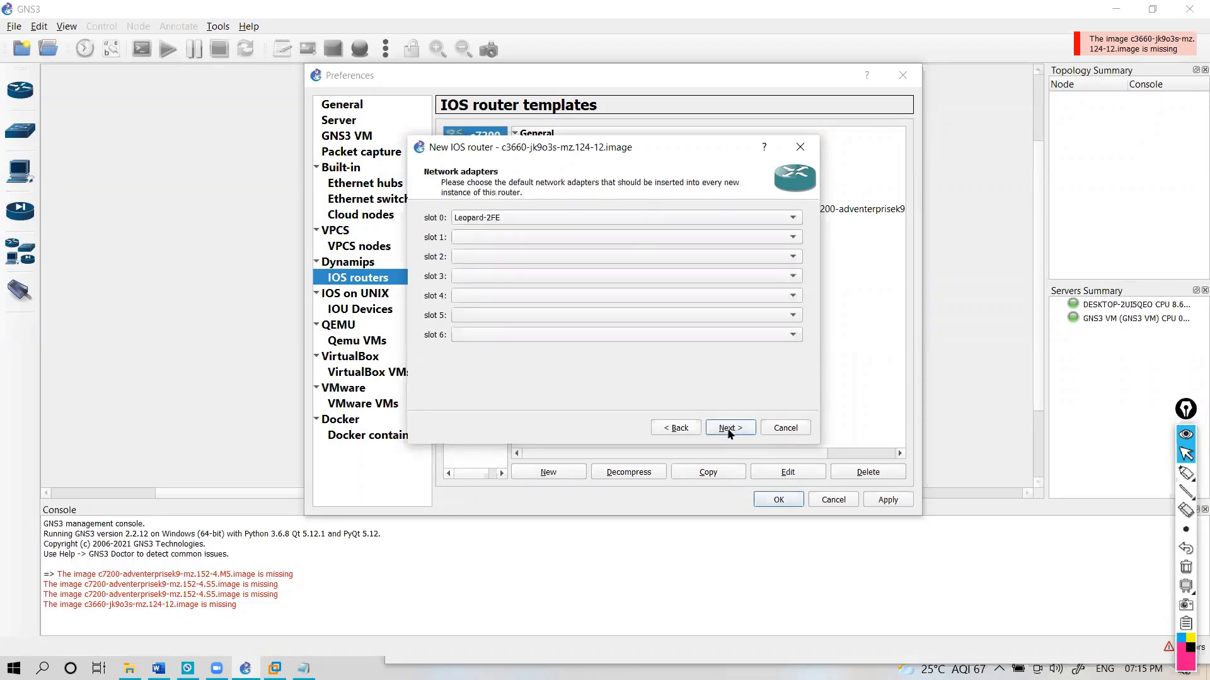
- Assign the NM-4T network adapter to slot 1 of the new router template
click(474, 238)
click(534, 305)
click(503, 238)
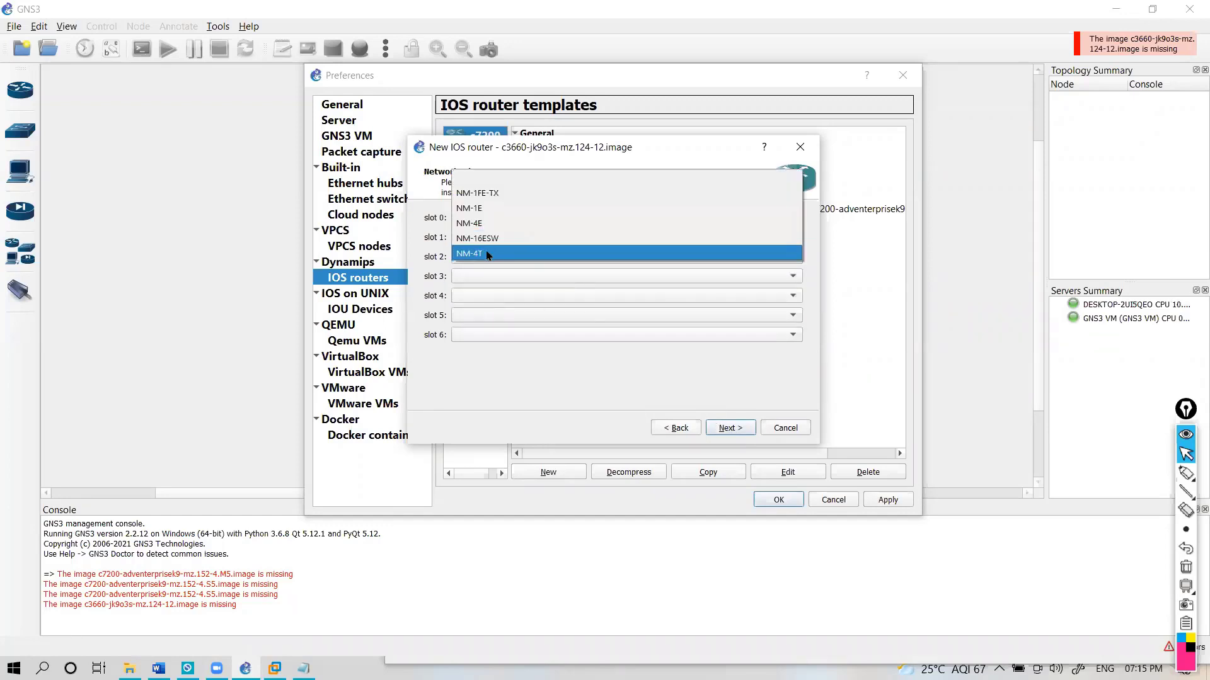
click(486, 255)
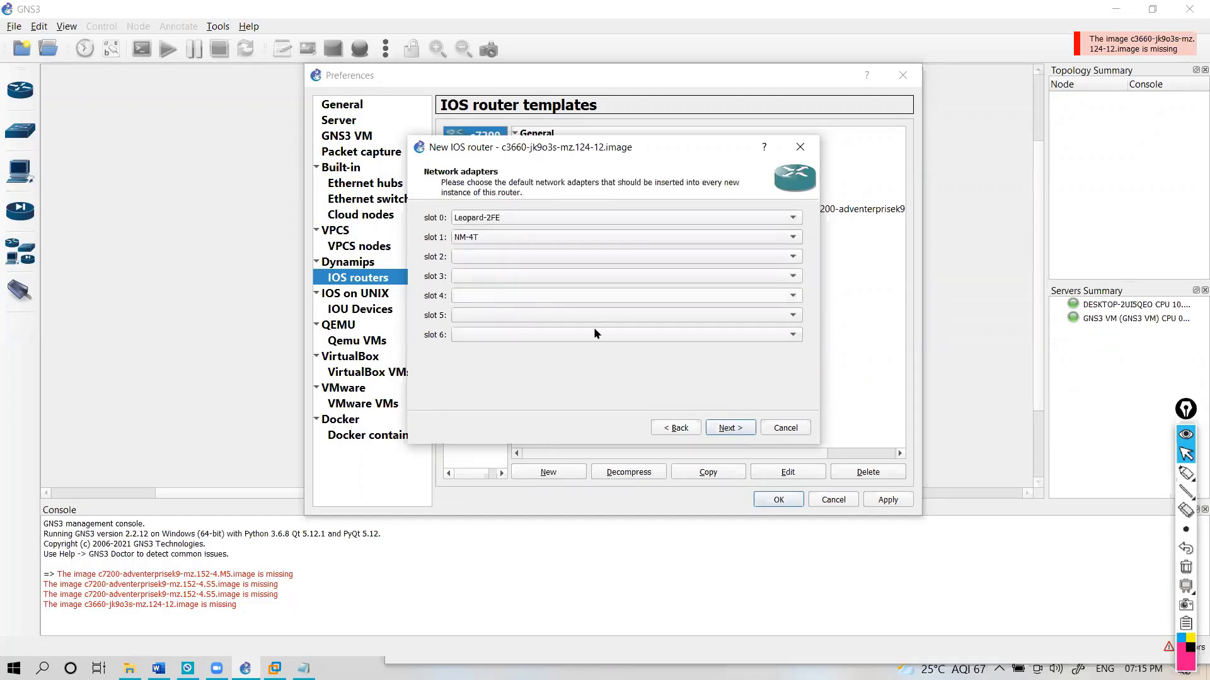
- Finish the c3600 template with the Idle-PC value left empty, then apply and close the preferences
click(735, 432)
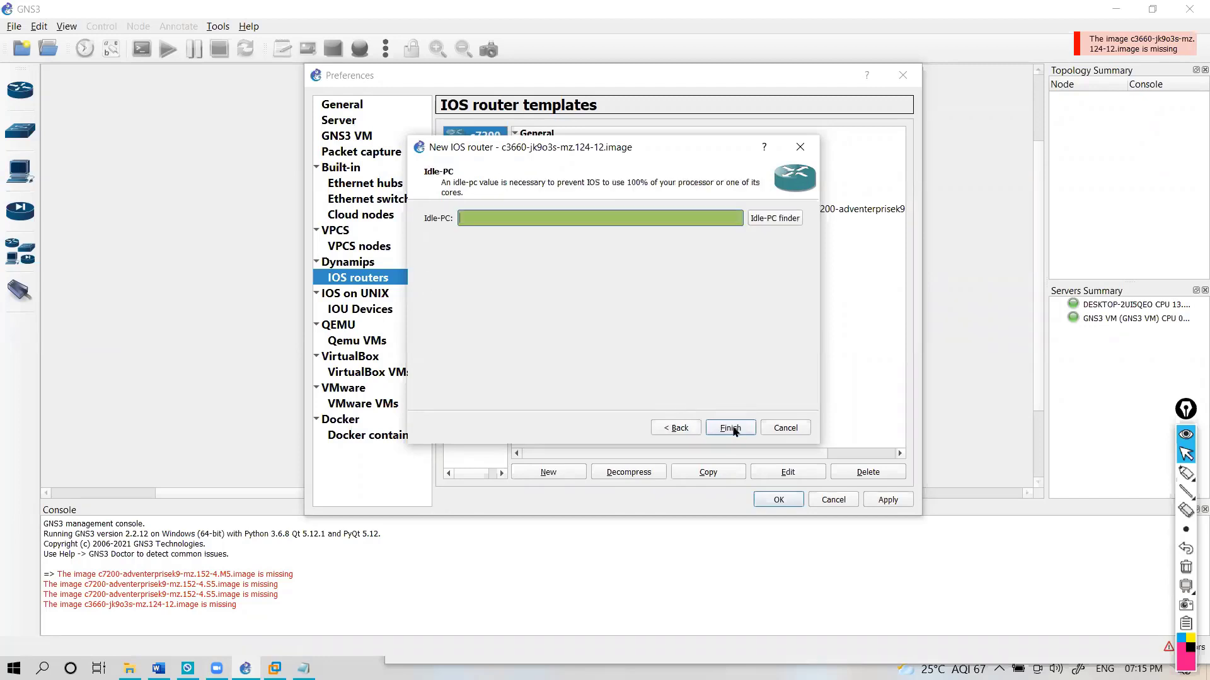
click(676, 429)
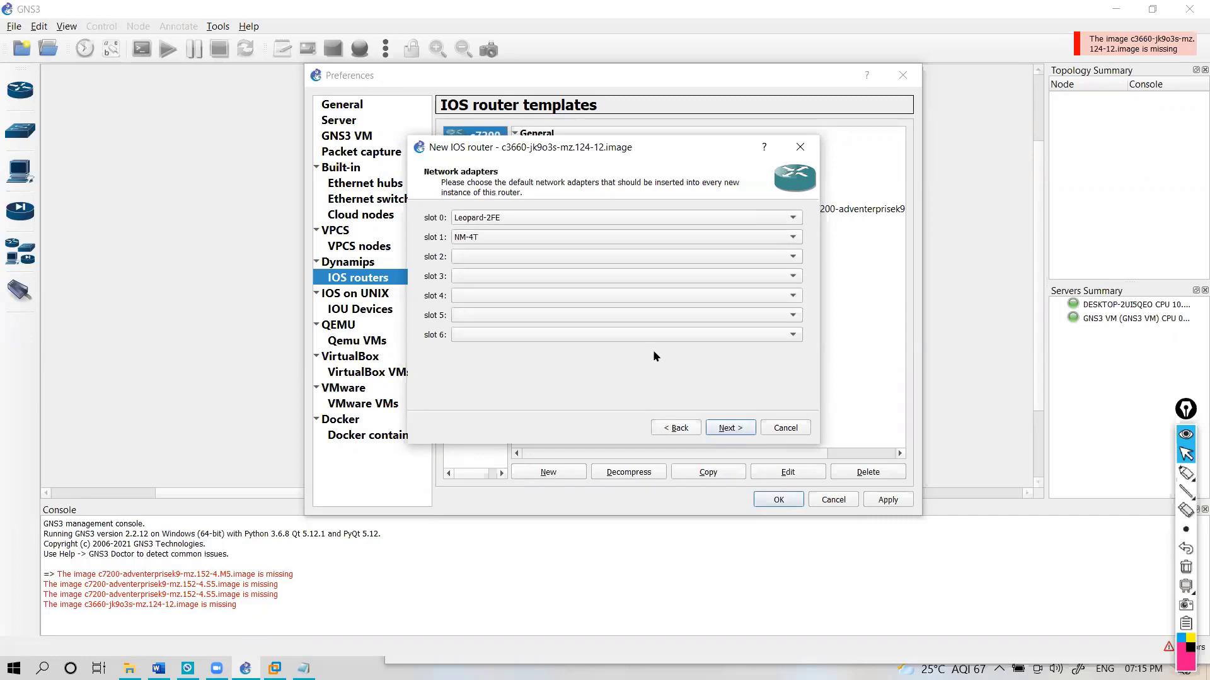
click(726, 428)
click(724, 428)
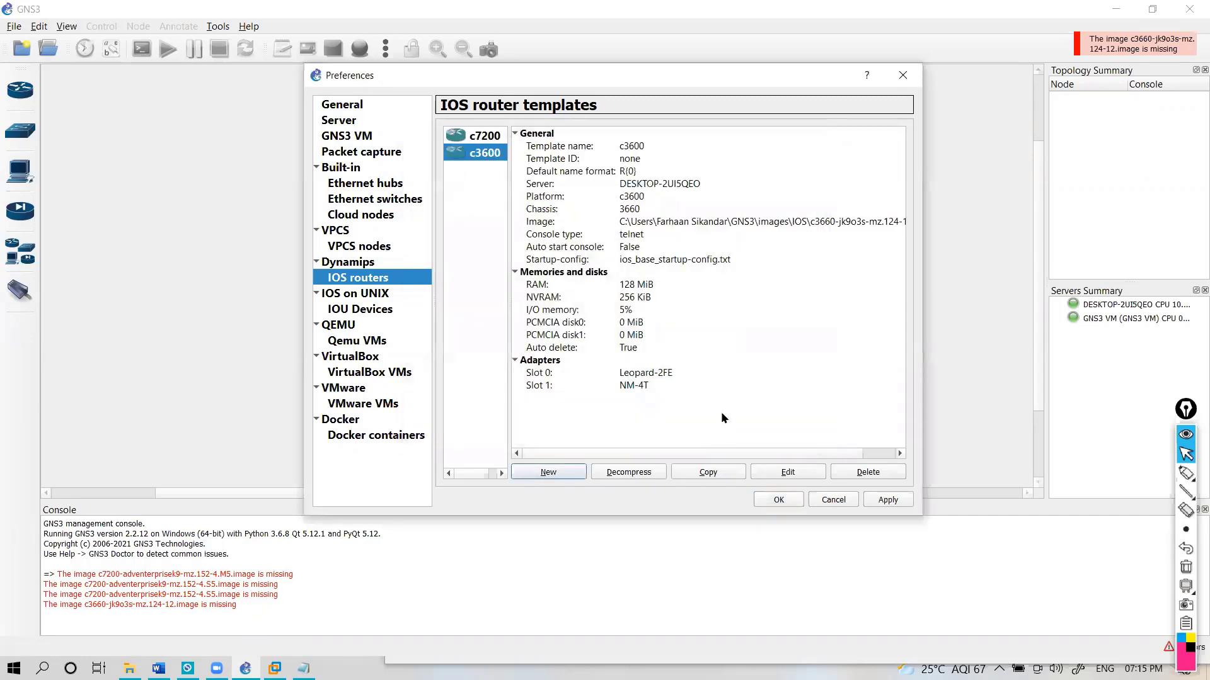
click(882, 500)
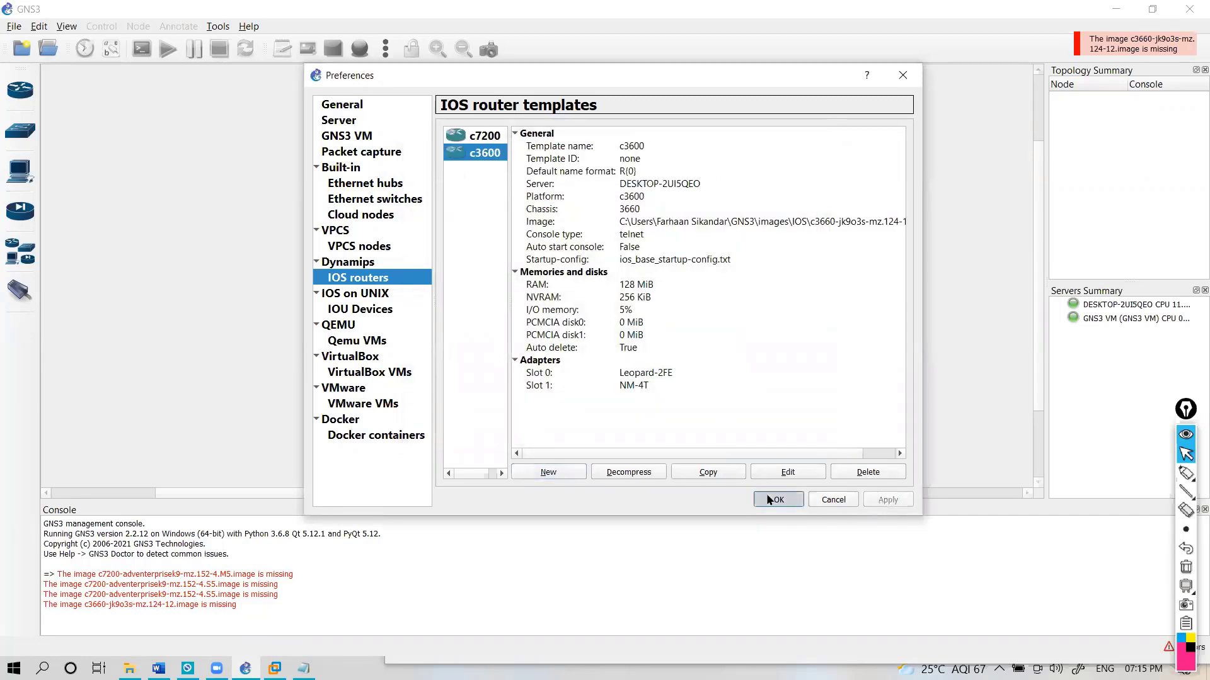
click(791, 500)
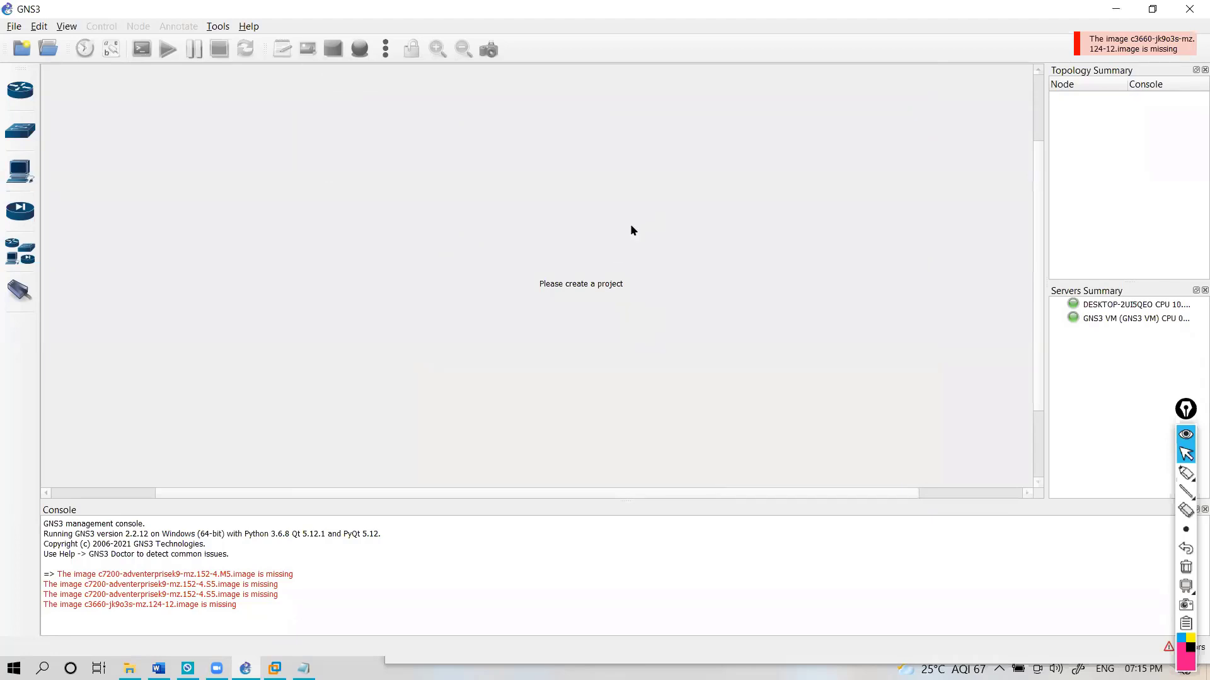
- Open the CCNP CCIE Default project in GNS3
click(48, 48)
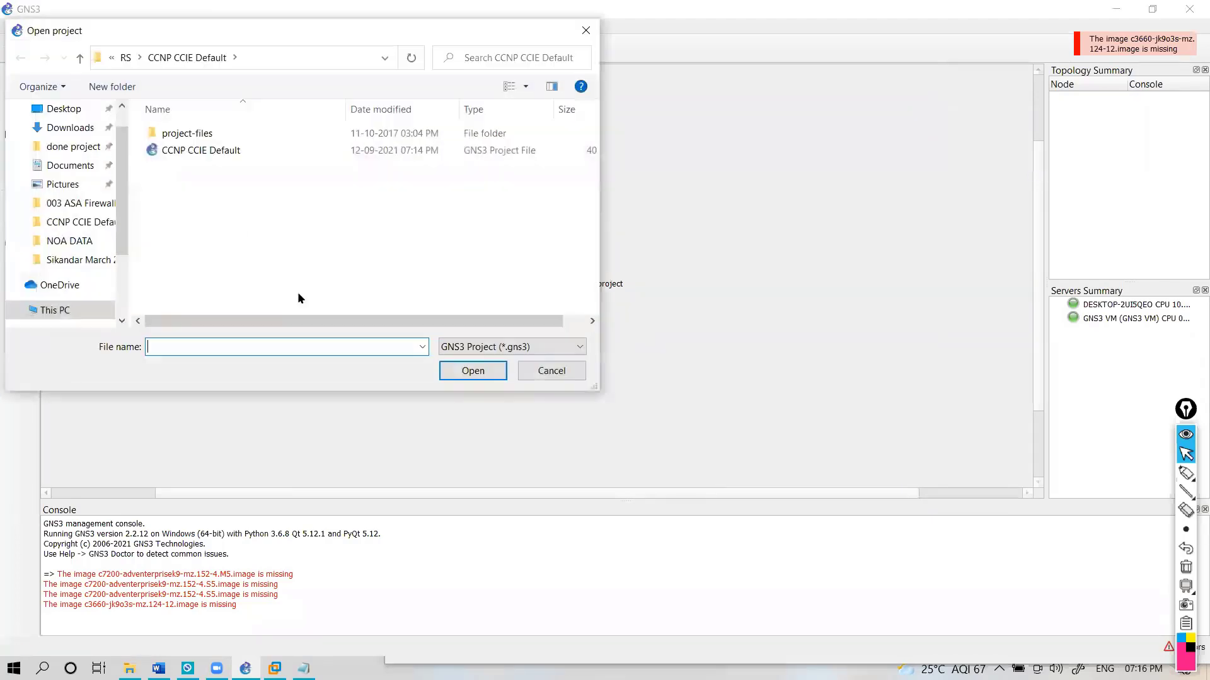
double_click(203, 151)
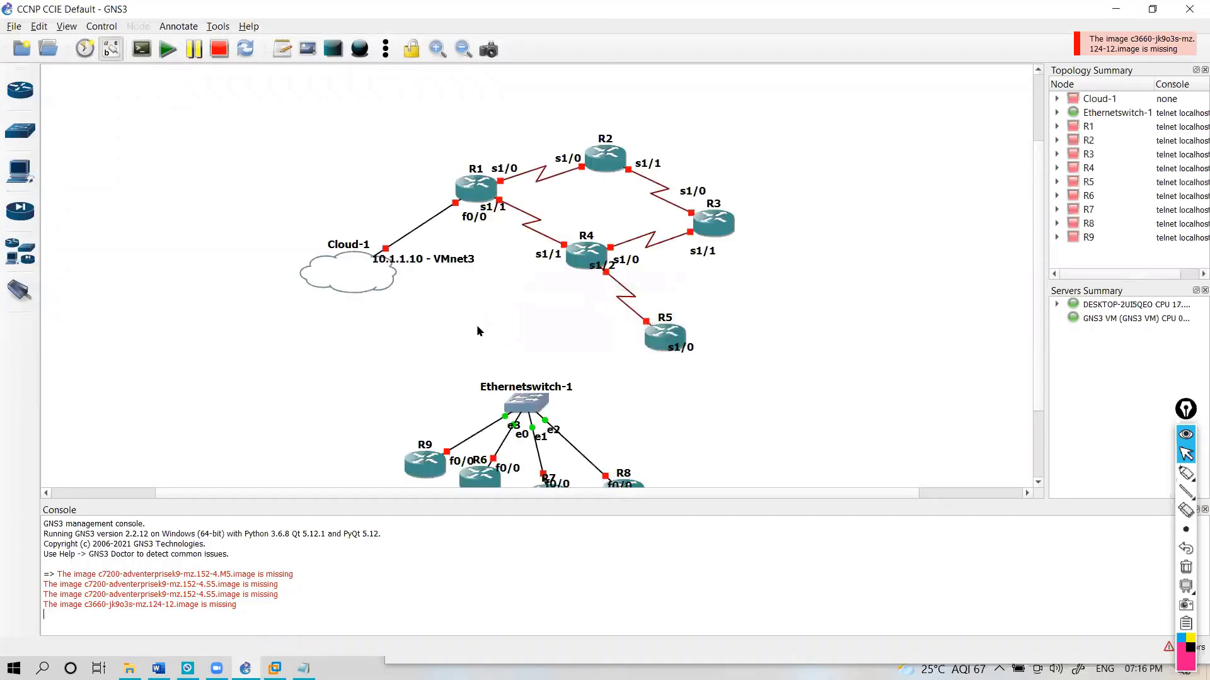
- Move Ethernetswitch-1 together with routers R6, R7, R8 and R9 to the empty area left of Cloud-1
scroll(1039, 265, down, 2)
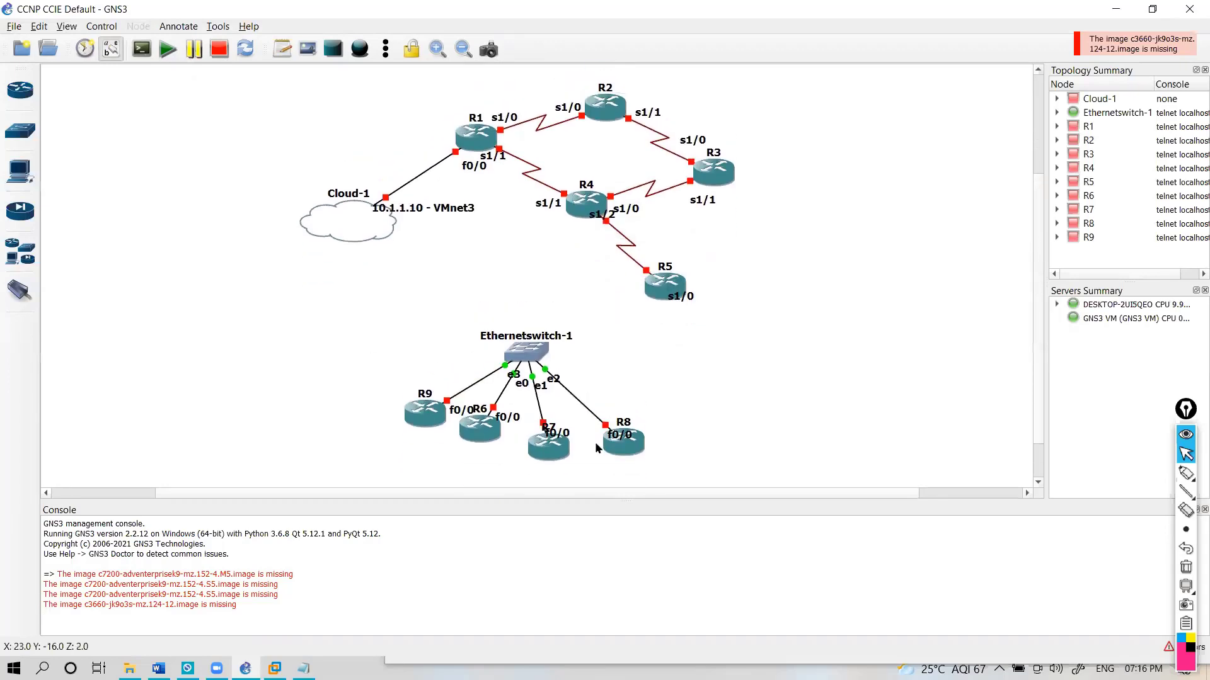
drag(388, 313, 696, 488)
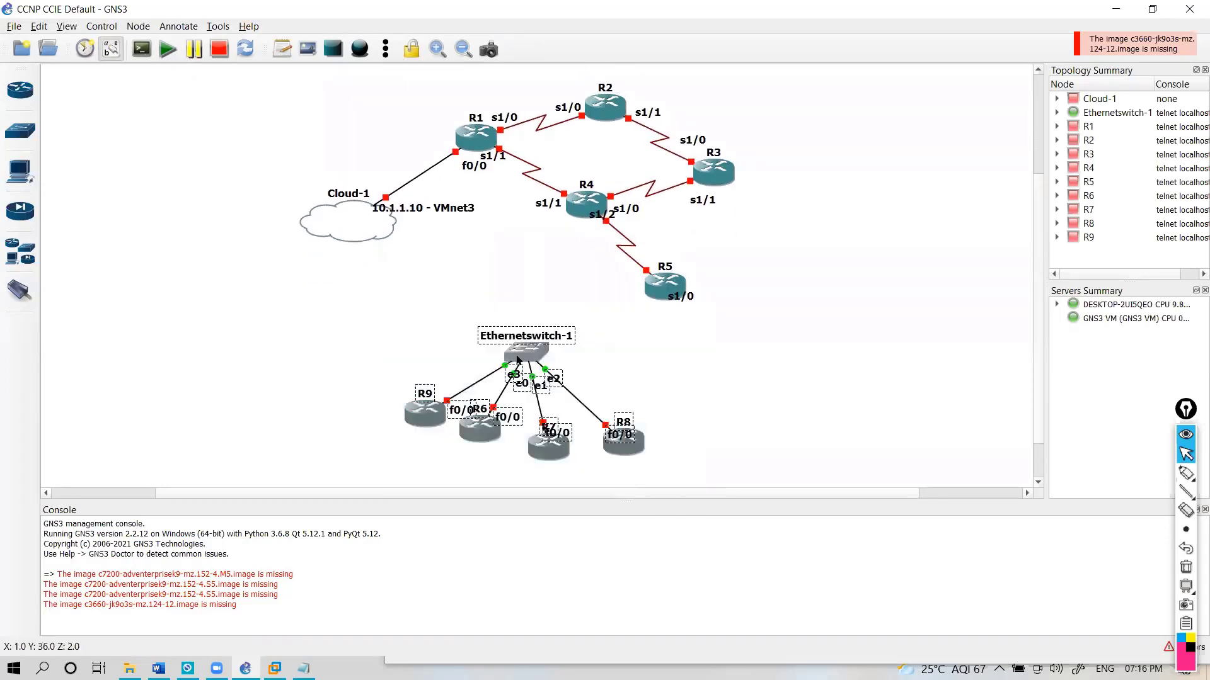
drag(543, 343, 202, 200)
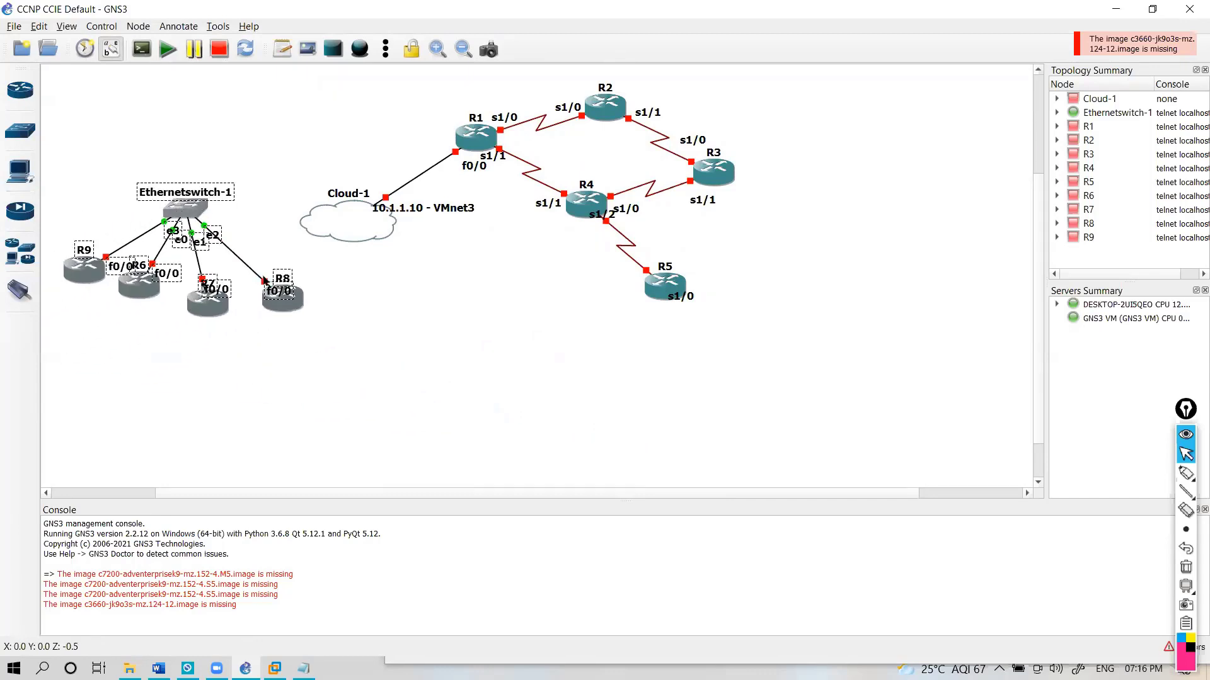
click(469, 319)
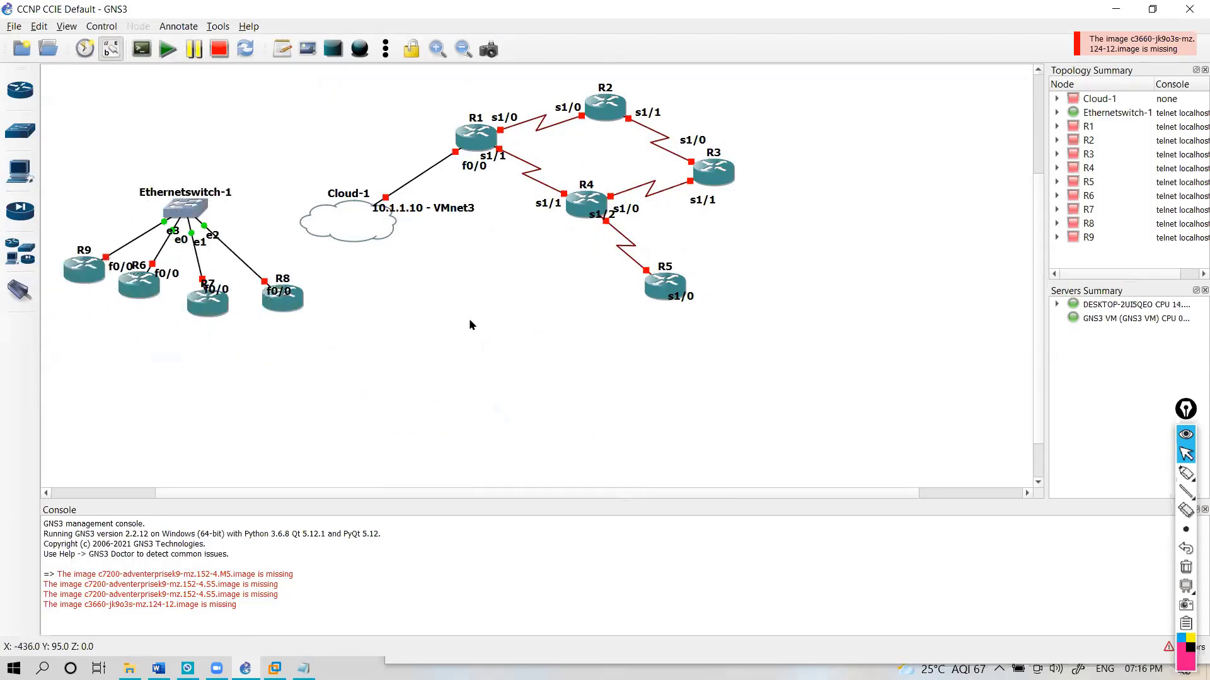
- Check the IOS image path in R1's node configuration and close it without changes
right_click(455, 137)
click(490, 190)
right_click(475, 136)
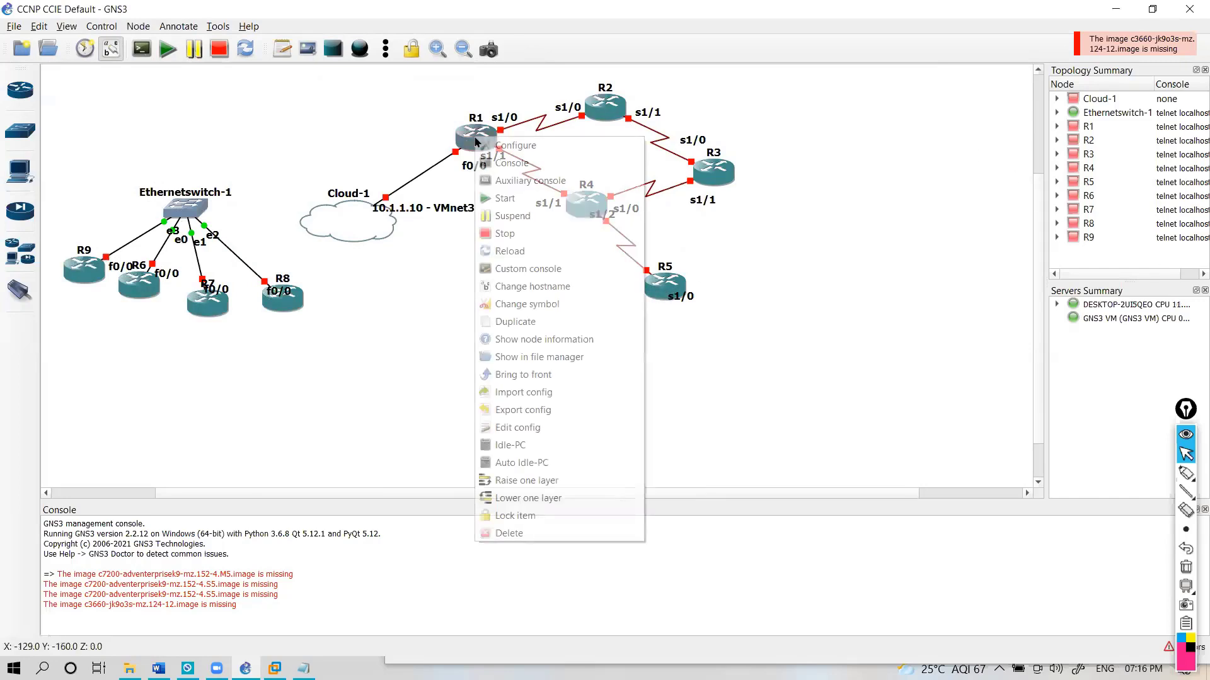
click(508, 146)
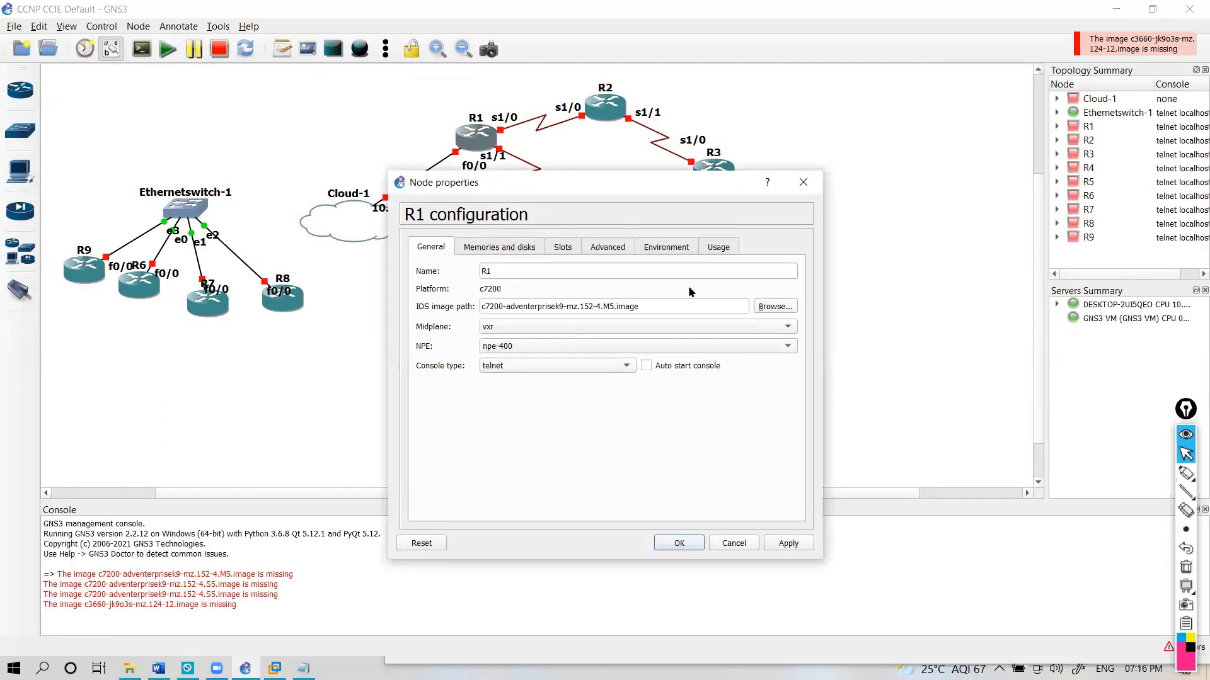
click(803, 182)
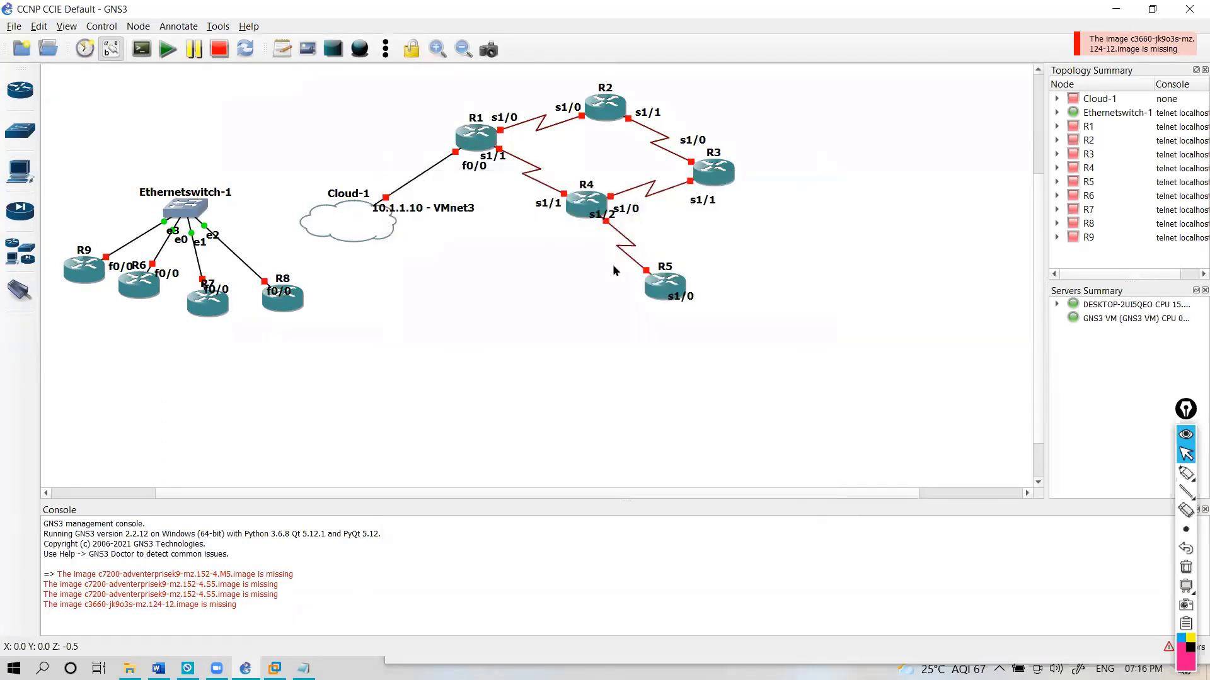
- Inspect R8's node details and the IOS image path in R7's configuration, leaving the settings as they are
mouse_move(659, 290)
mouse_move(276, 307)
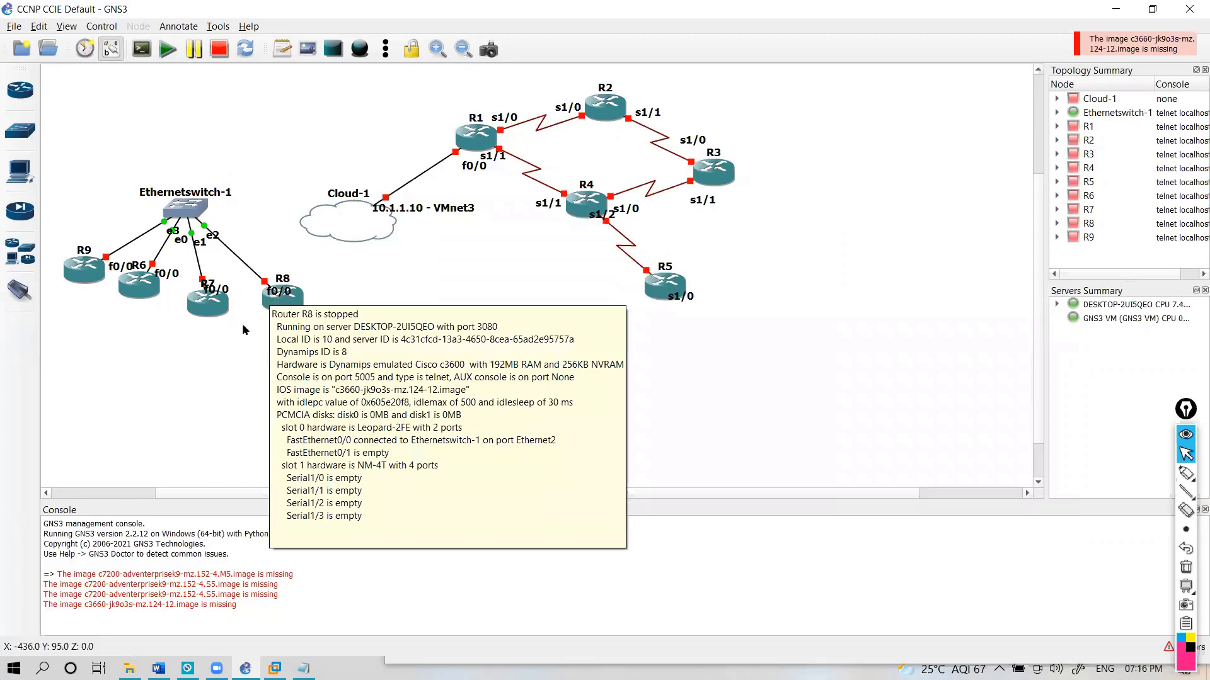
right_click(214, 310)
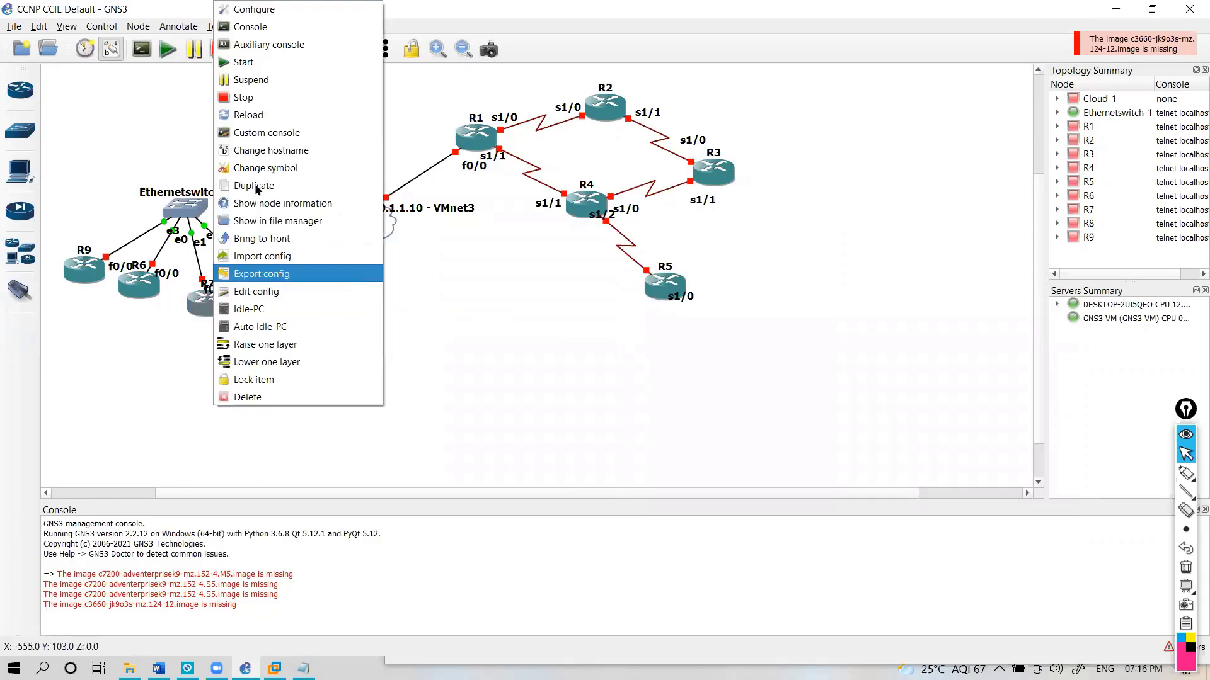
click(264, 17)
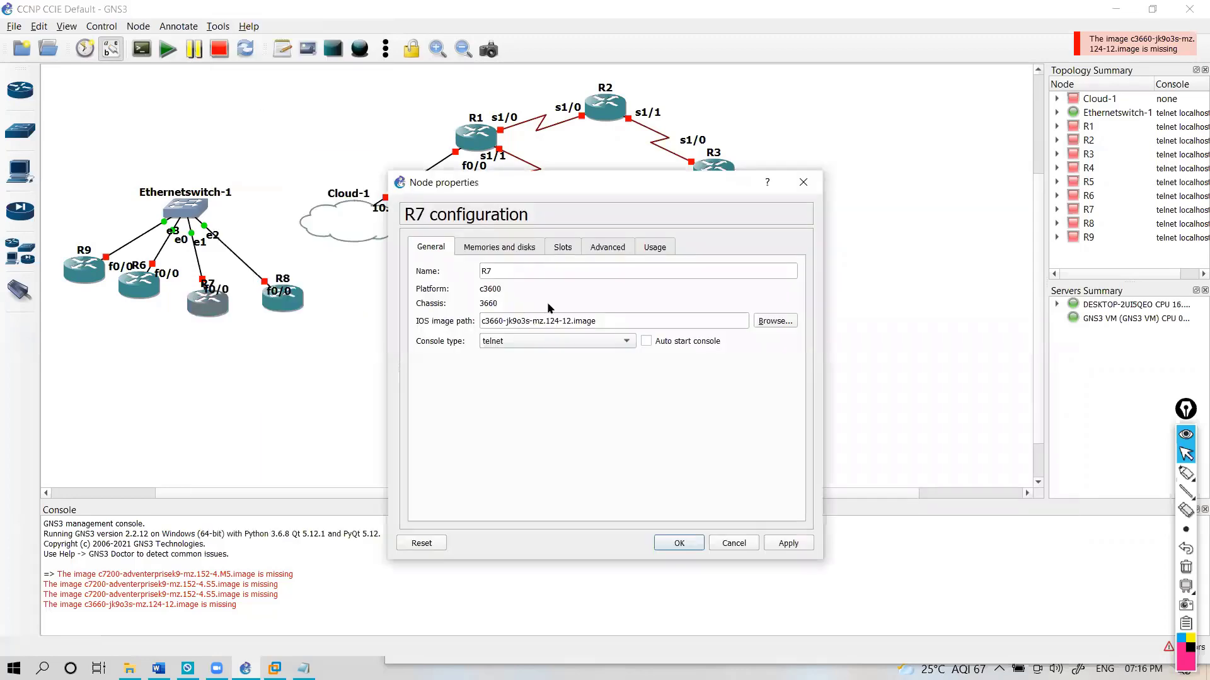
drag(596, 322, 480, 321)
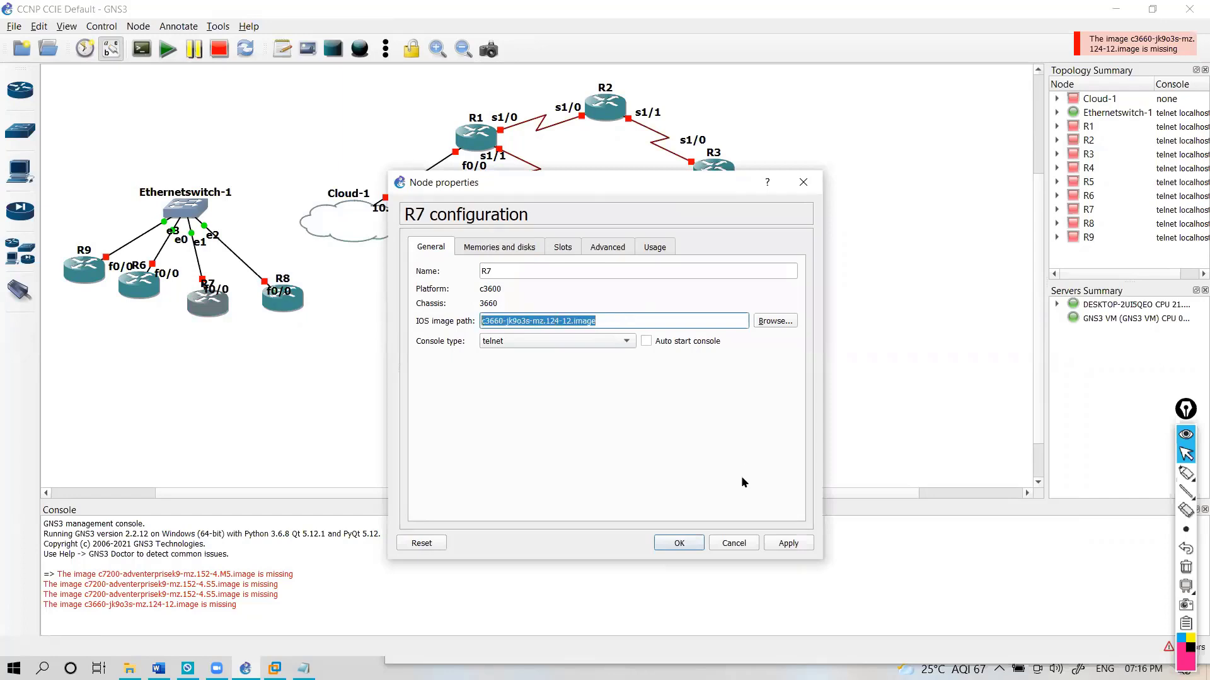
click(738, 545)
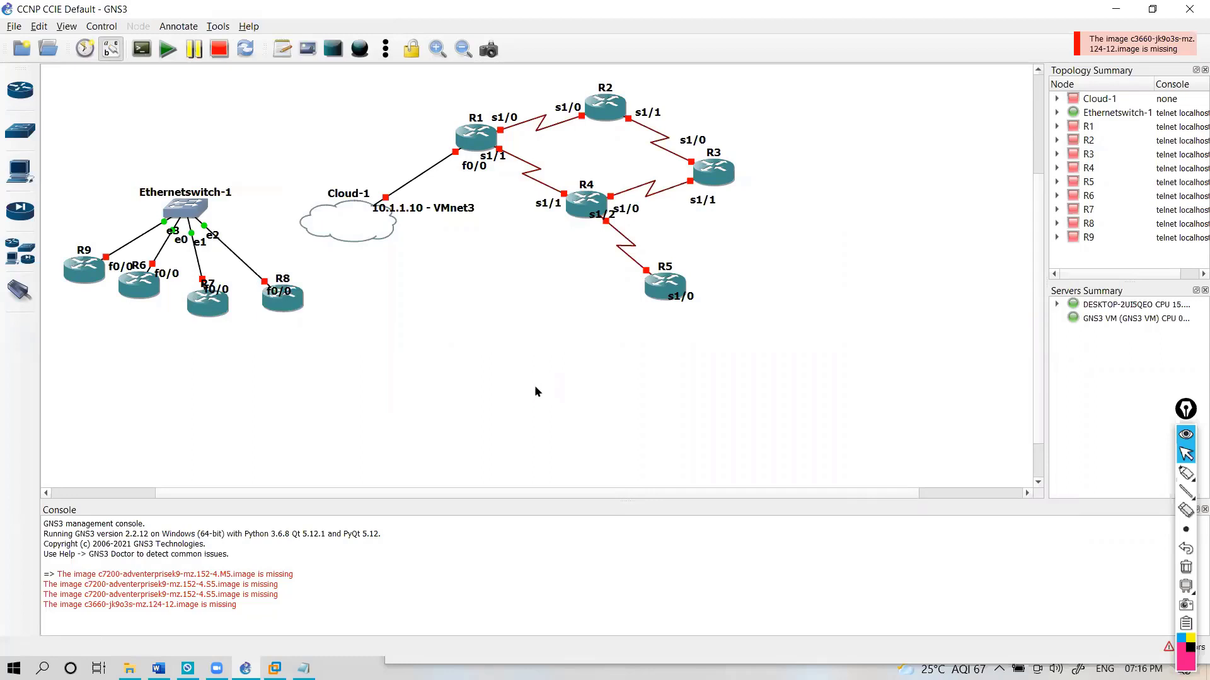
- Examine the missing c7200 image messages in the GNS3 console output
drag(127, 574, 285, 594)
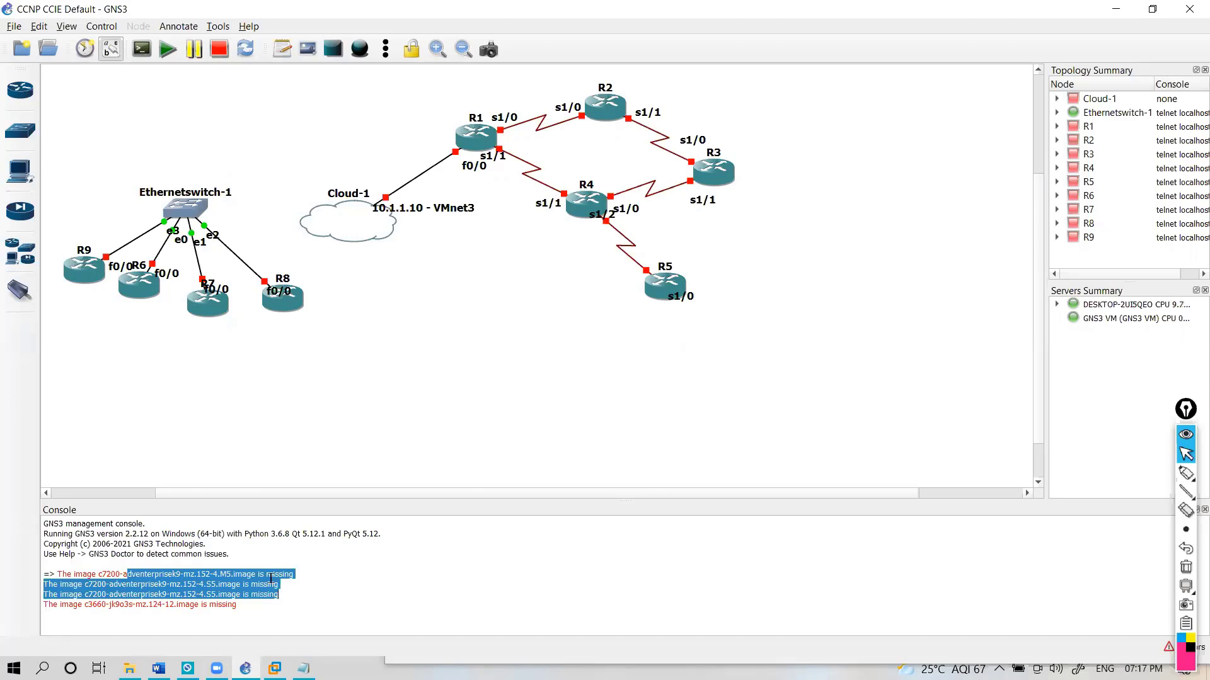
click(202, 575)
drag(127, 574, 140, 574)
click(202, 588)
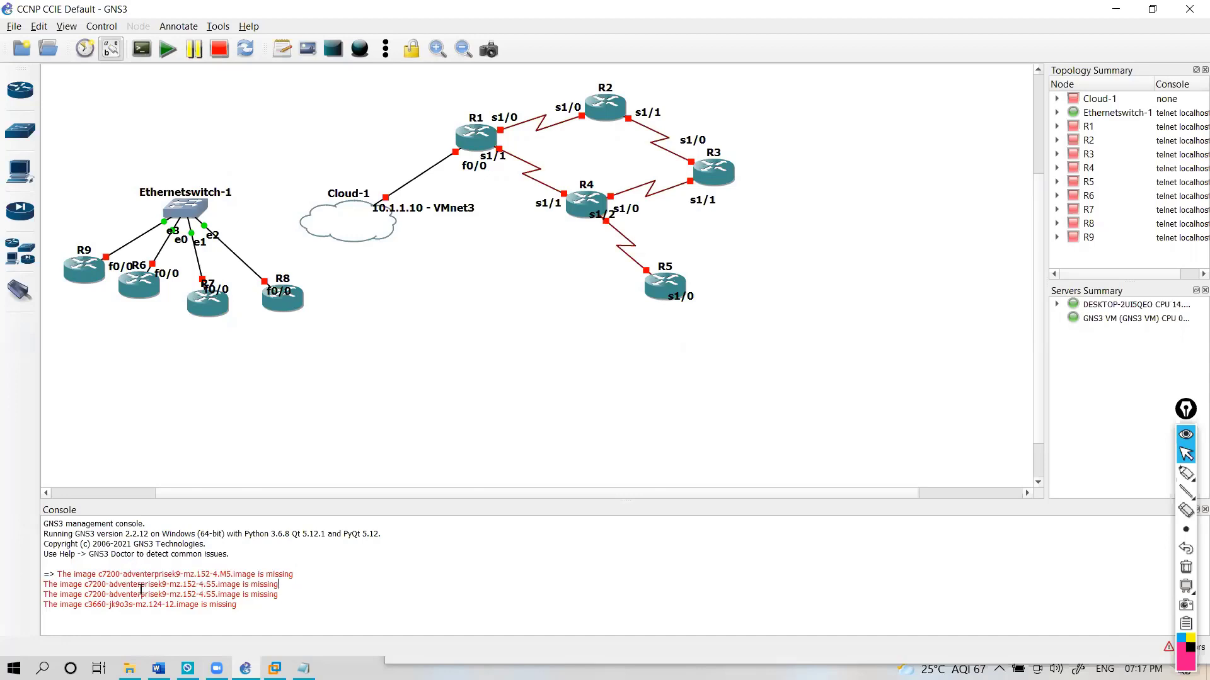
drag(88, 584, 330, 584)
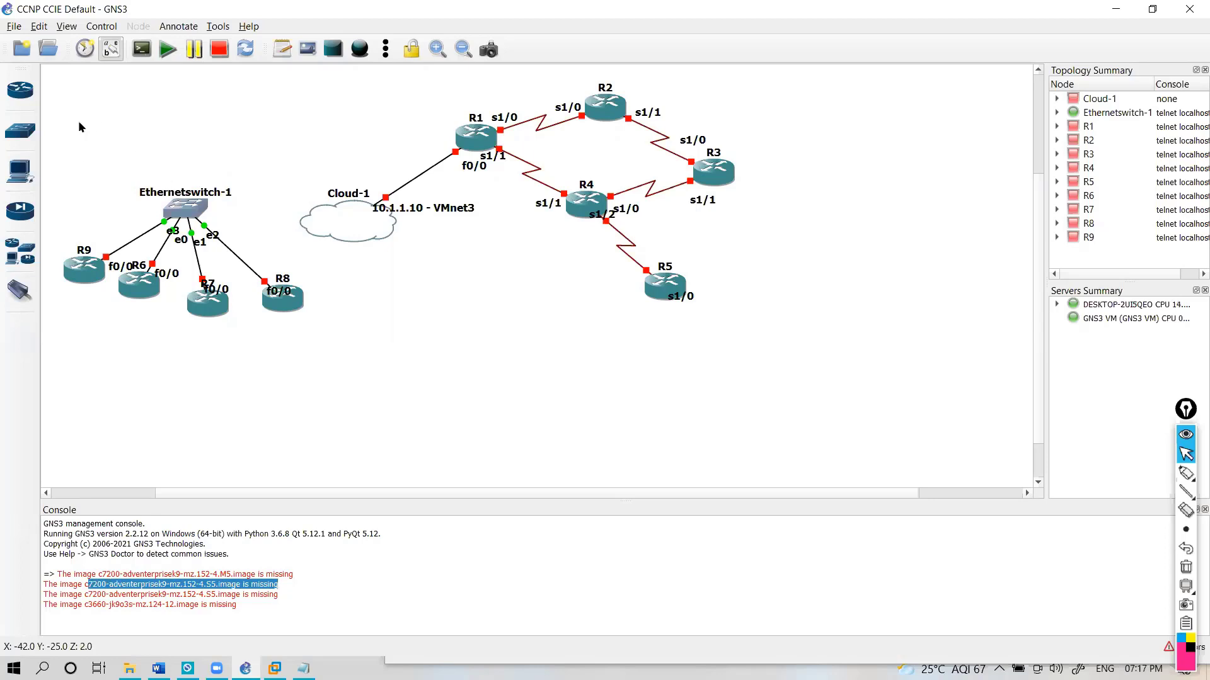
- Shift the Ethernetswitch-1 group with R6 to R9 and Cloud-1 slightly down and to the right in the topology
drag(79, 121, 312, 390)
drag(179, 196, 197, 224)
click(214, 163)
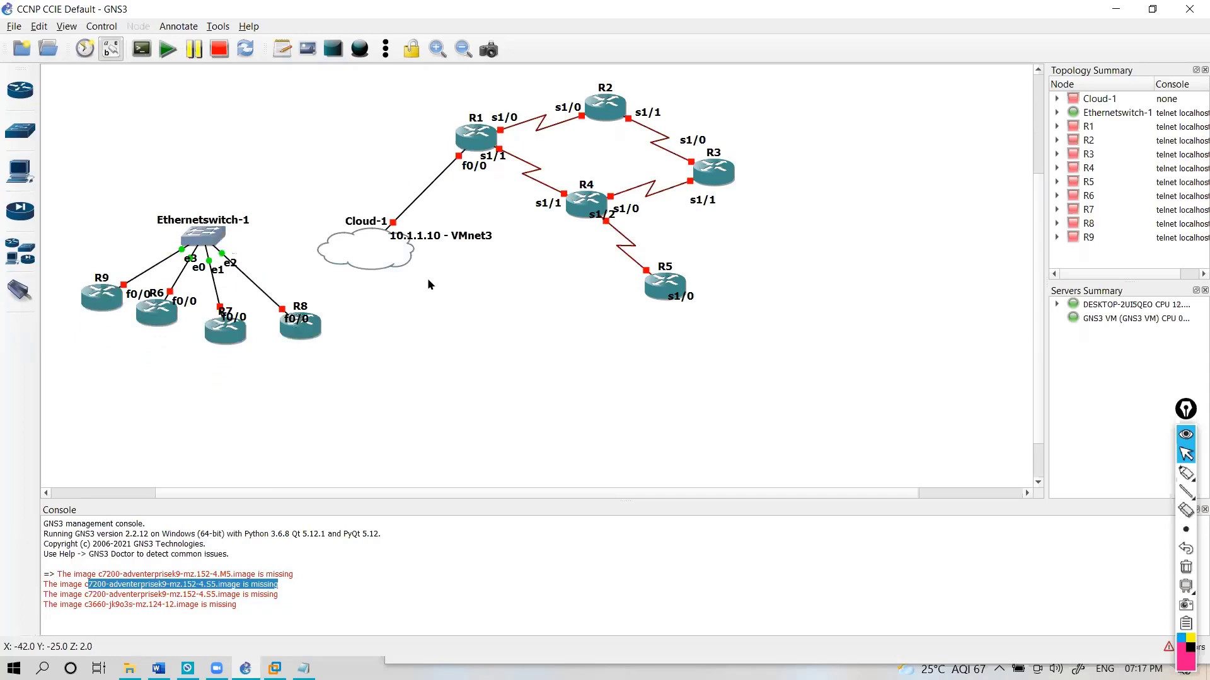
double_click(390, 263)
- Review the c7200 template among the IOS router templates in the preferences, then close the preferences
click(37, 27)
click(58, 94)
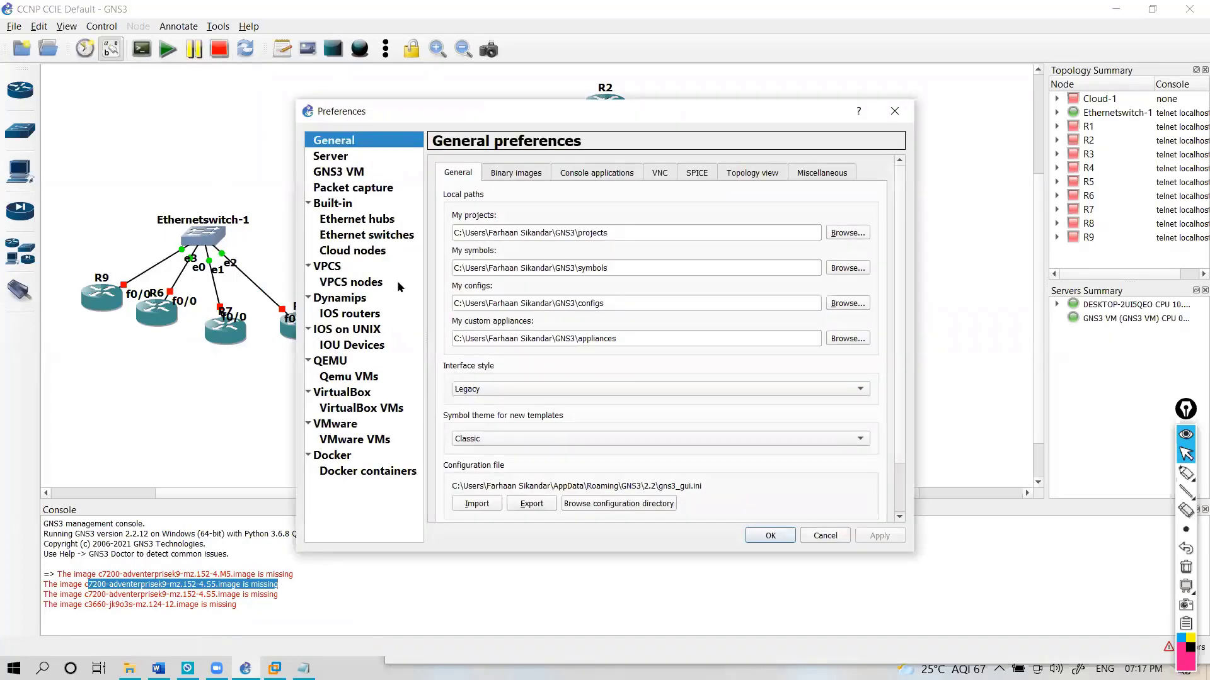
click(358, 315)
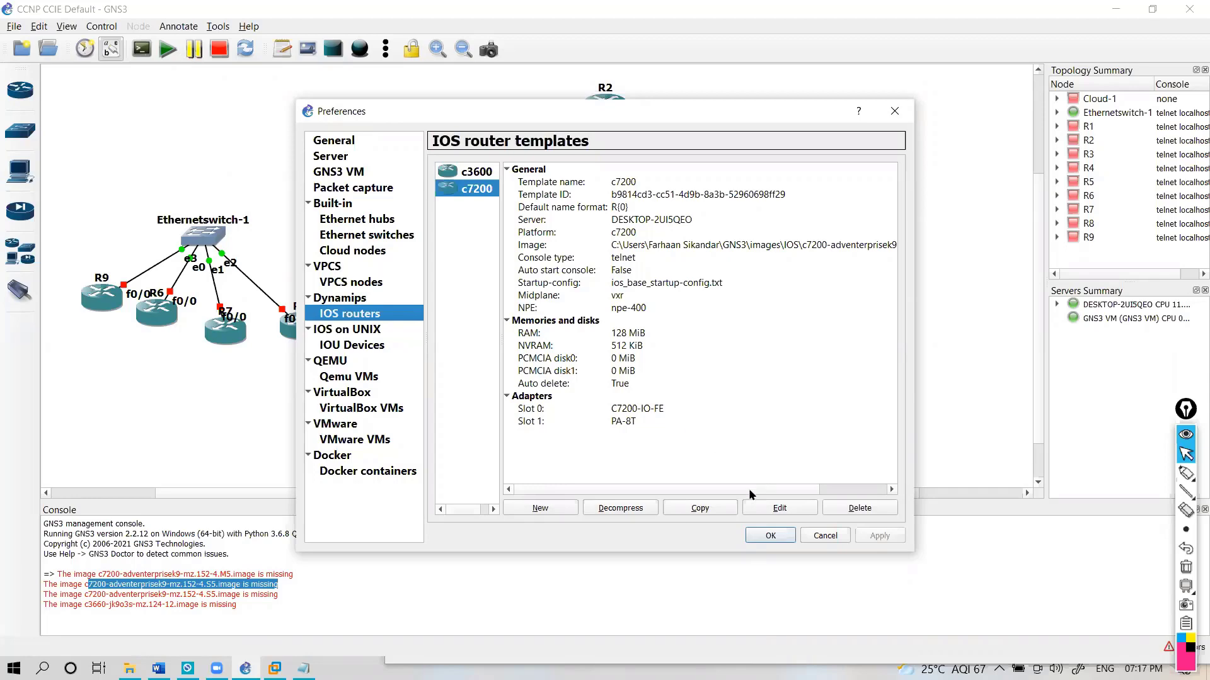
click(762, 536)
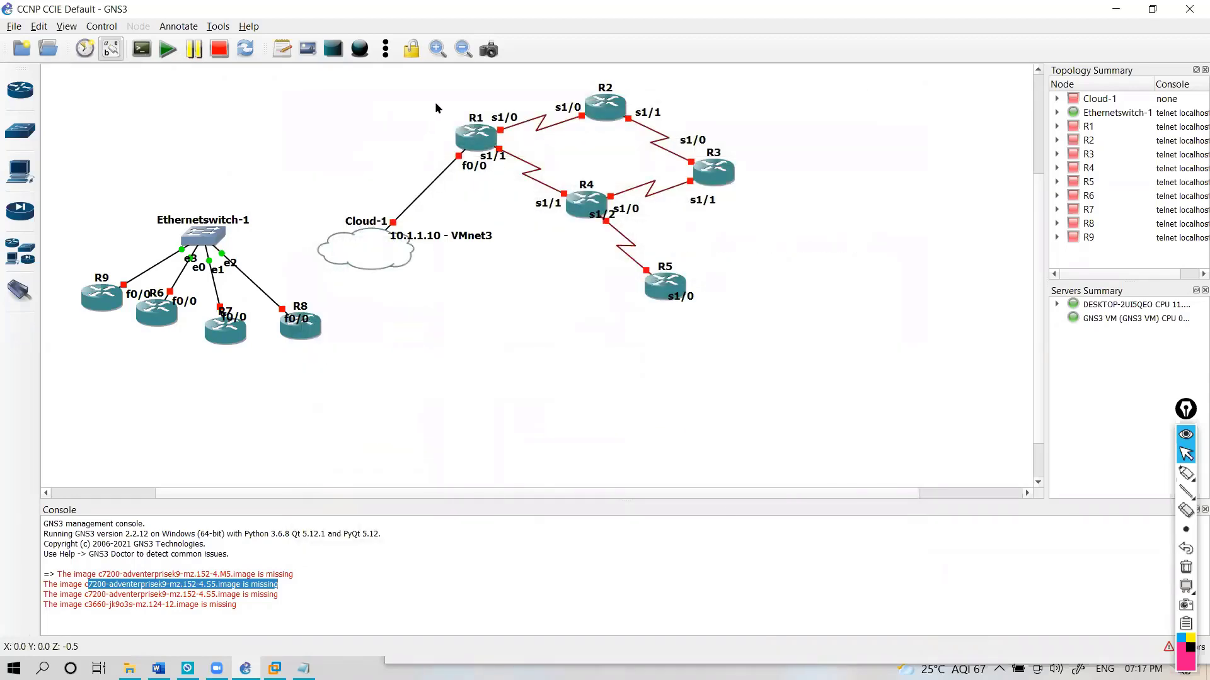
- Start routers R1 to R5 together
drag(432, 102, 781, 361)
right_click(472, 149)
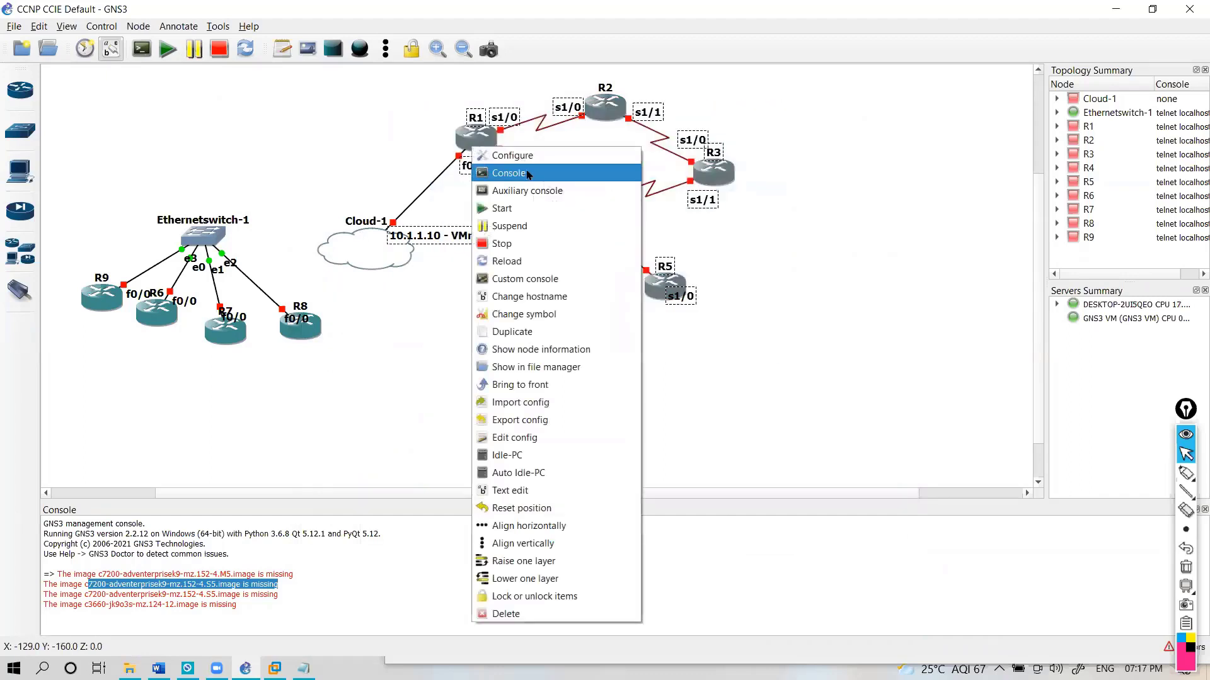
click(519, 210)
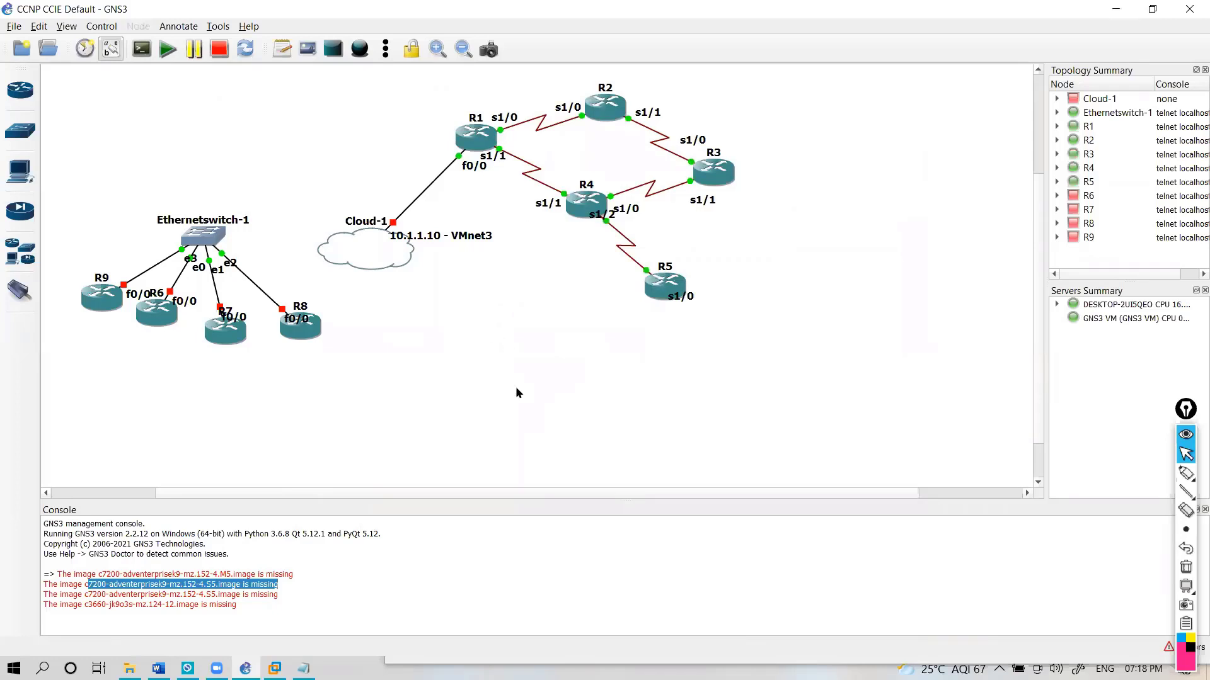
- Open the console of R1 and examine its boot output
right_click(461, 133)
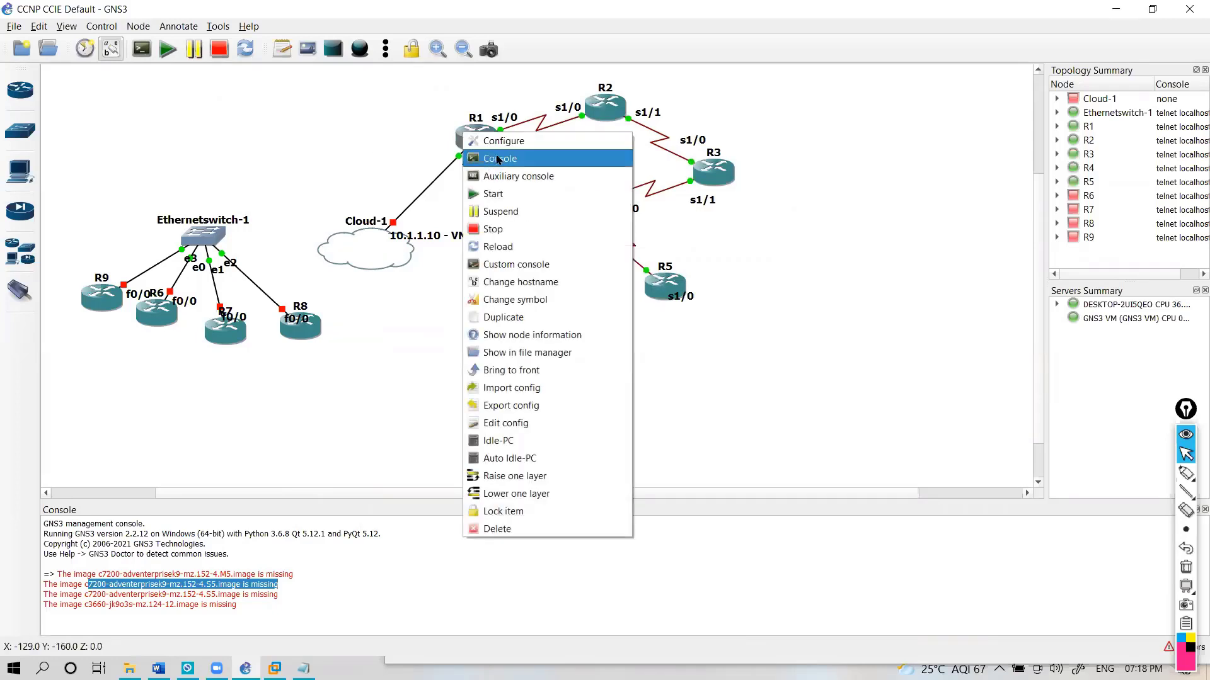
click(498, 159)
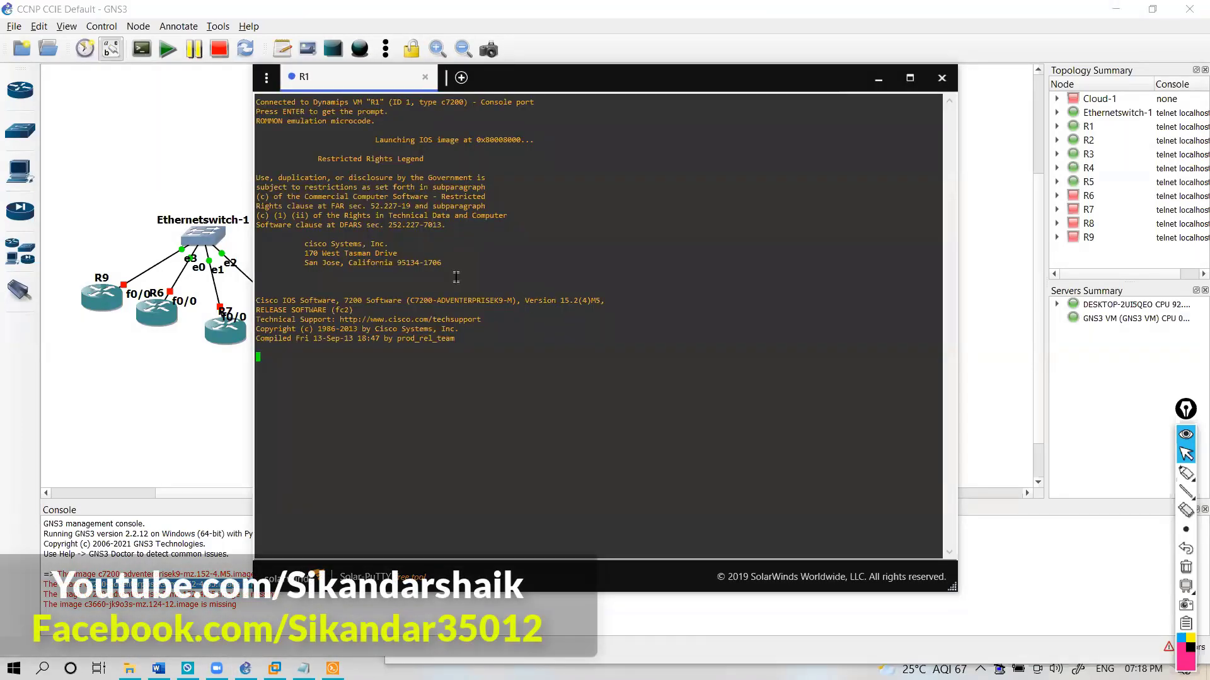
drag(329, 146, 462, 295)
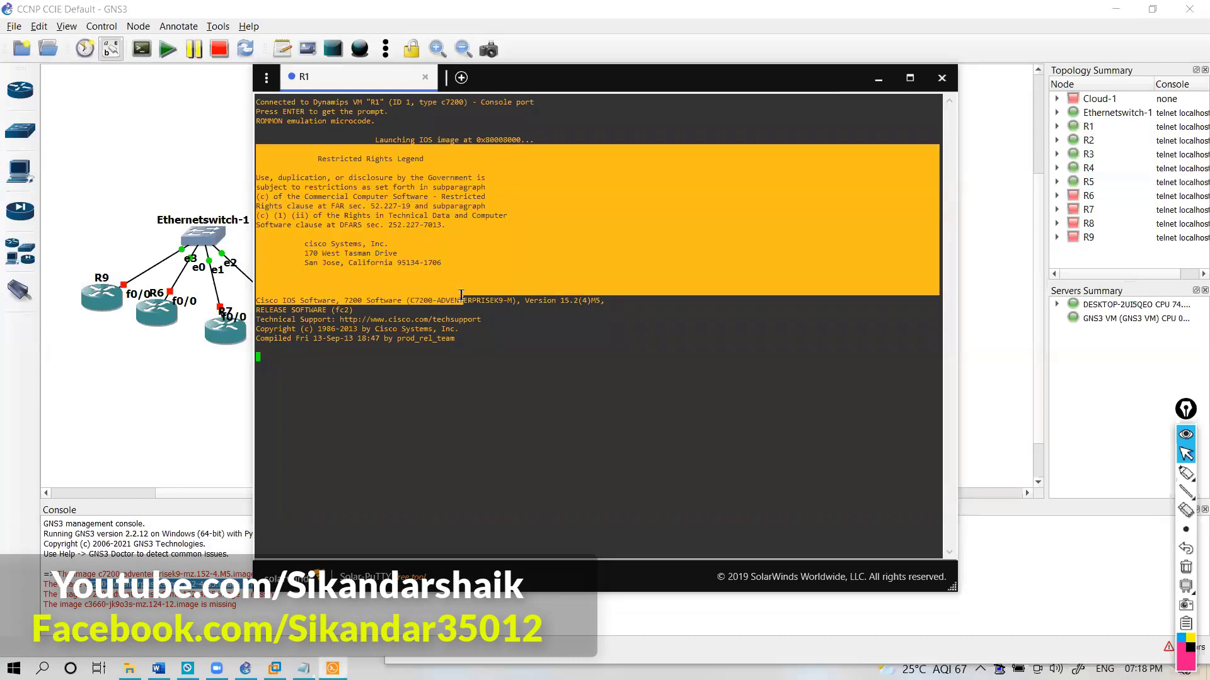